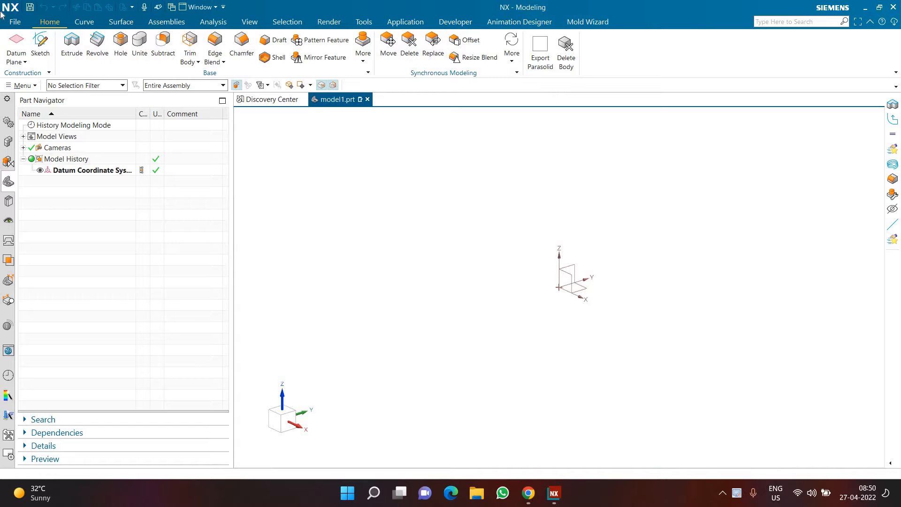
Sketch a circle 300 mm in diameter centred on the origin of the top plane and finish the sketch
click(41, 42)
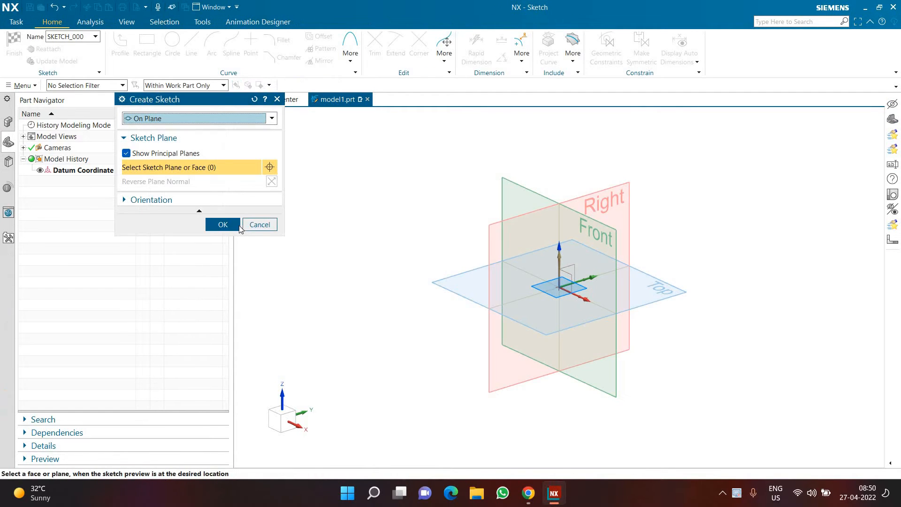
click(237, 225)
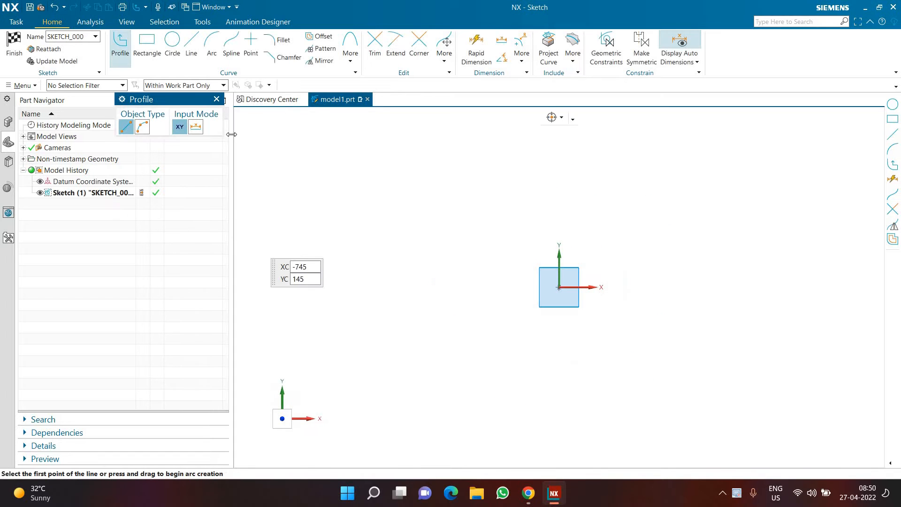
key(o)
click(558, 287)
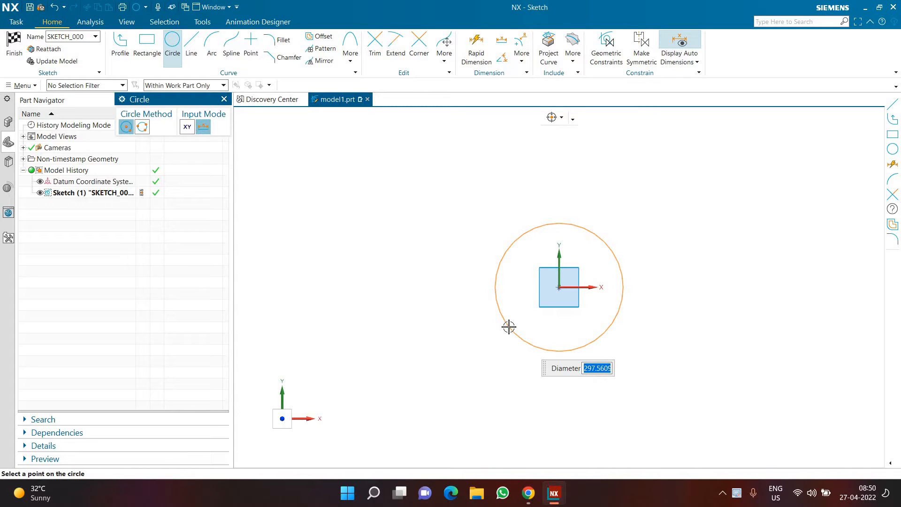
text(300)
key(Return)
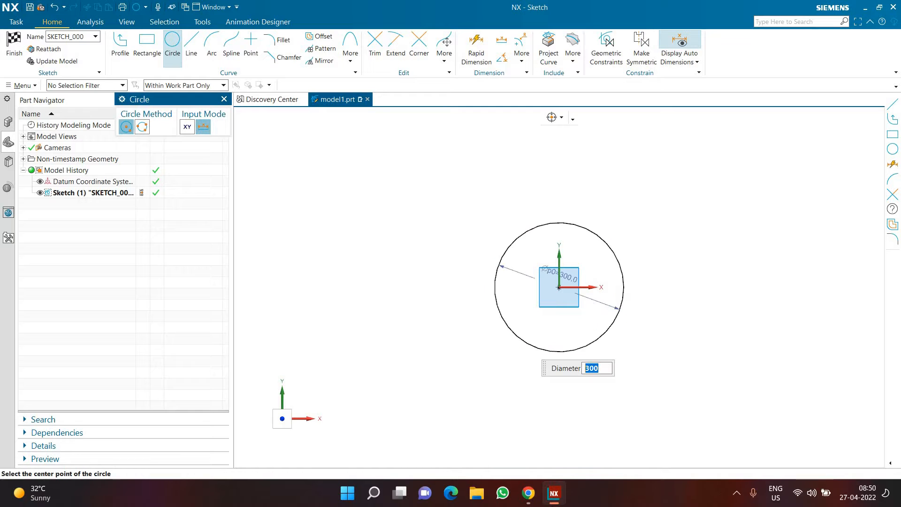
click(12, 61)
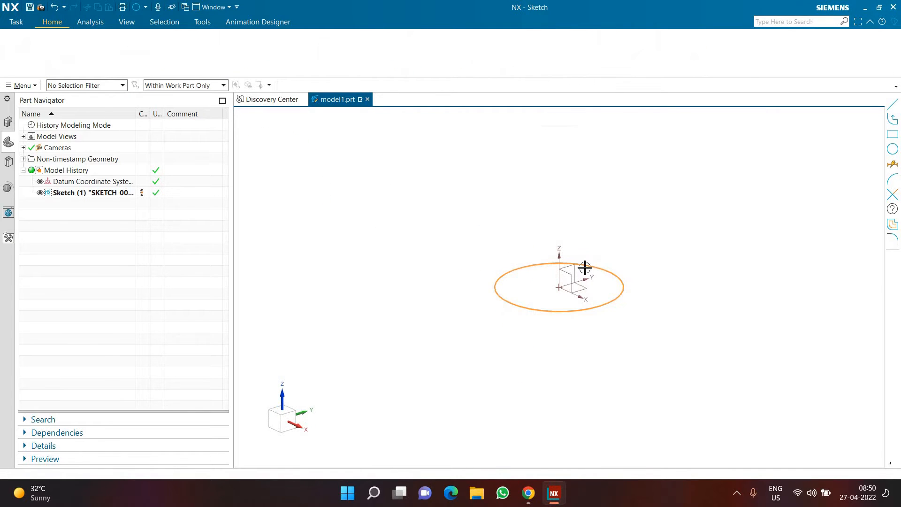
Extrude the circle from 0 to 300 mm as a solid cylinder and hide its base sketch
click(549, 259)
key(x)
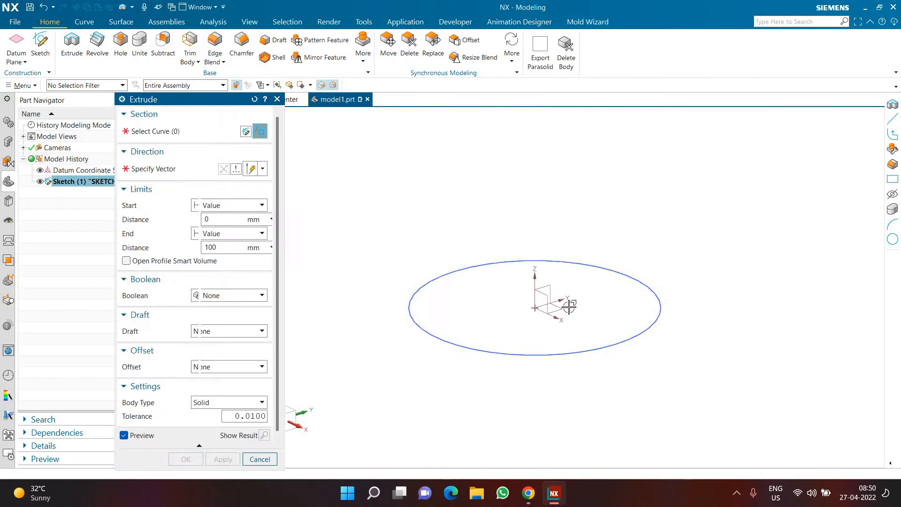
drag(549, 264, 551, 174)
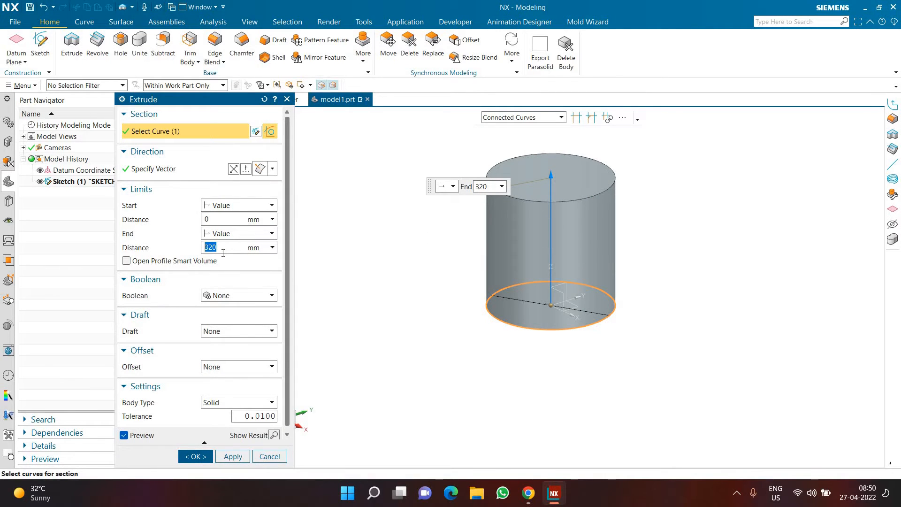
text(3)
key(Return)
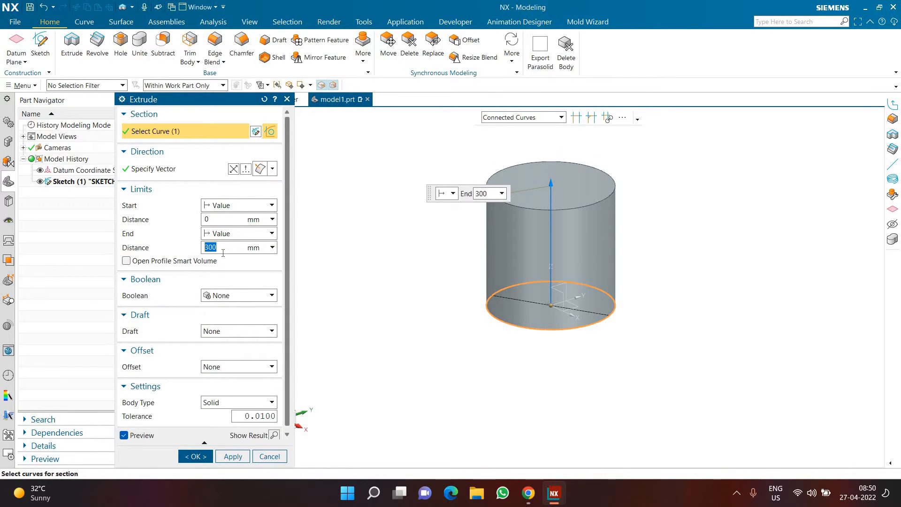
click(195, 455)
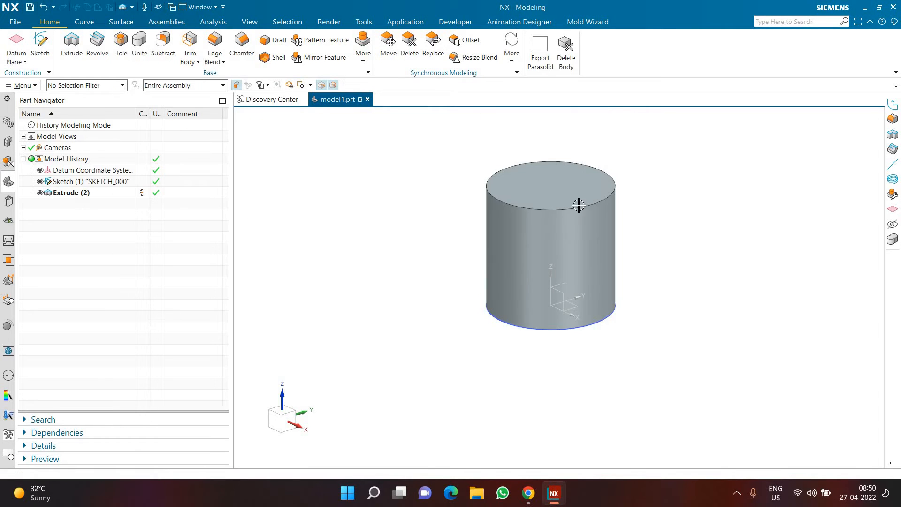
click(40, 182)
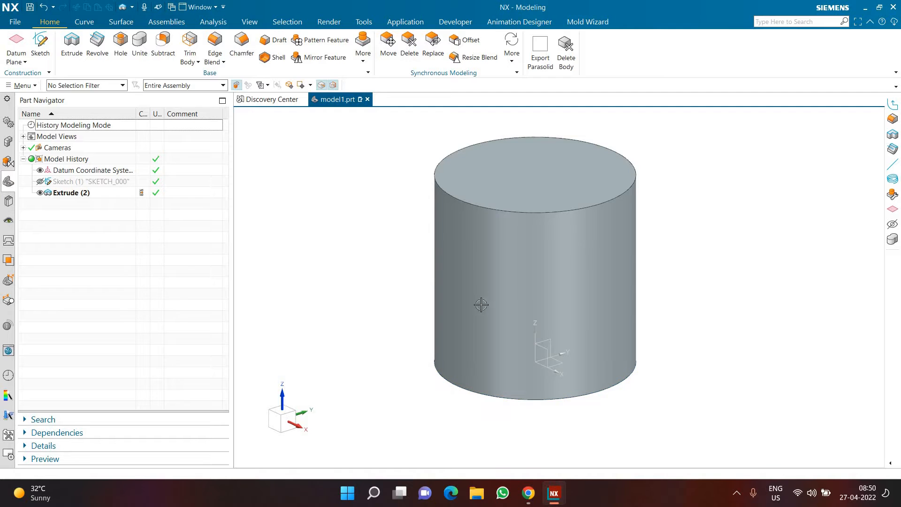
key(ctrl+f)
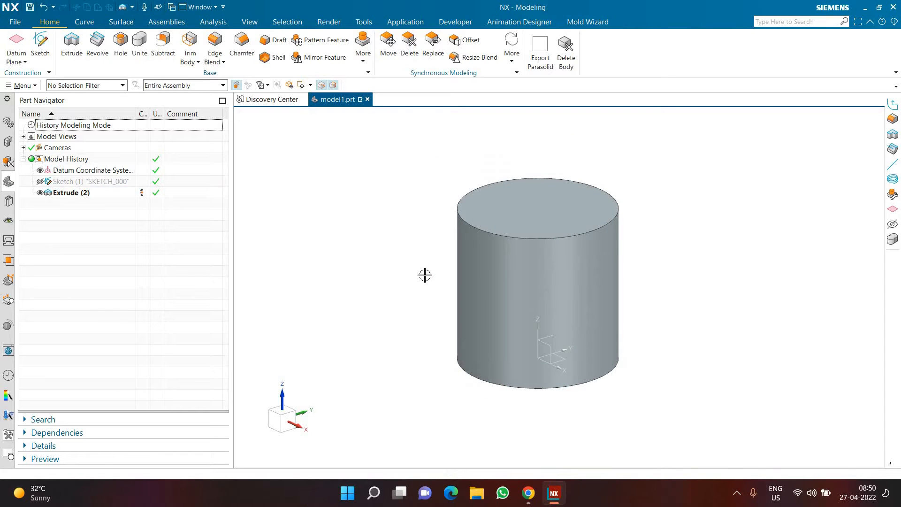
click(85, 22)
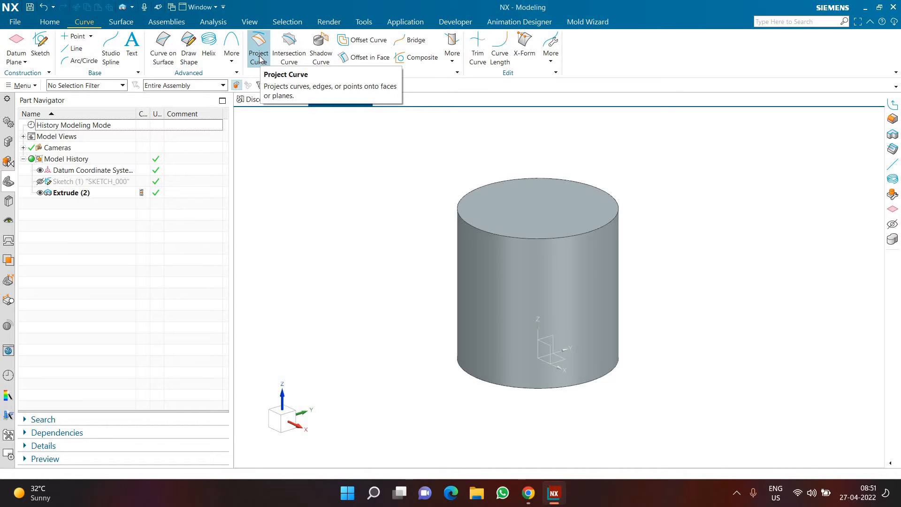
click(452, 55)
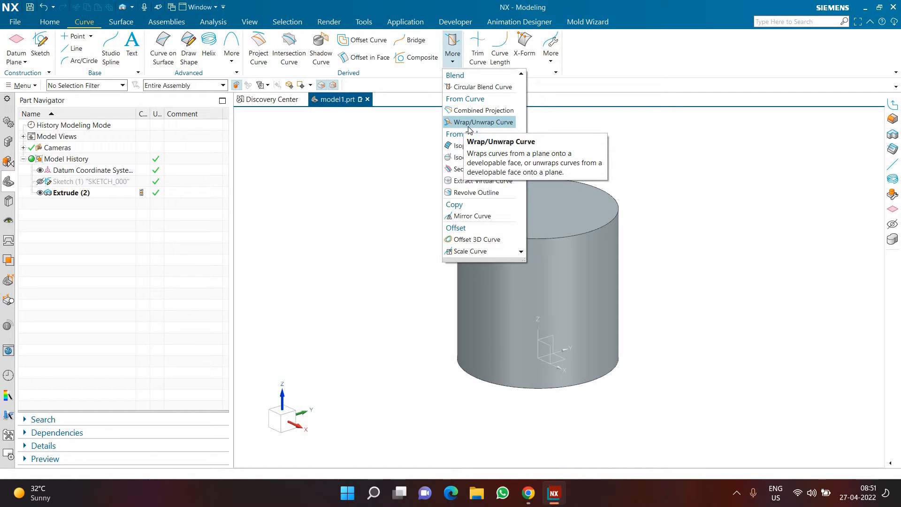
click(49, 22)
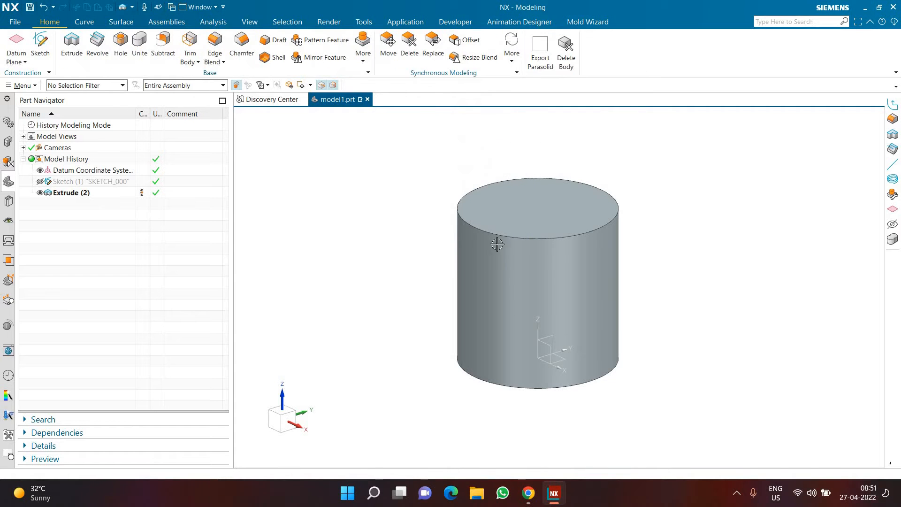
click(481, 251)
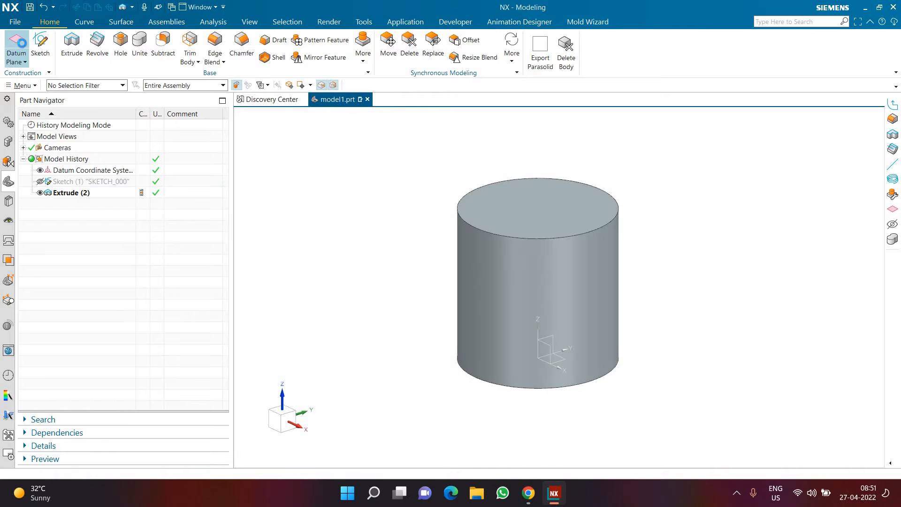
Start an Inferred datum plane from the cylindrical face and the XZ plane of the datum coordinate system
click(18, 43)
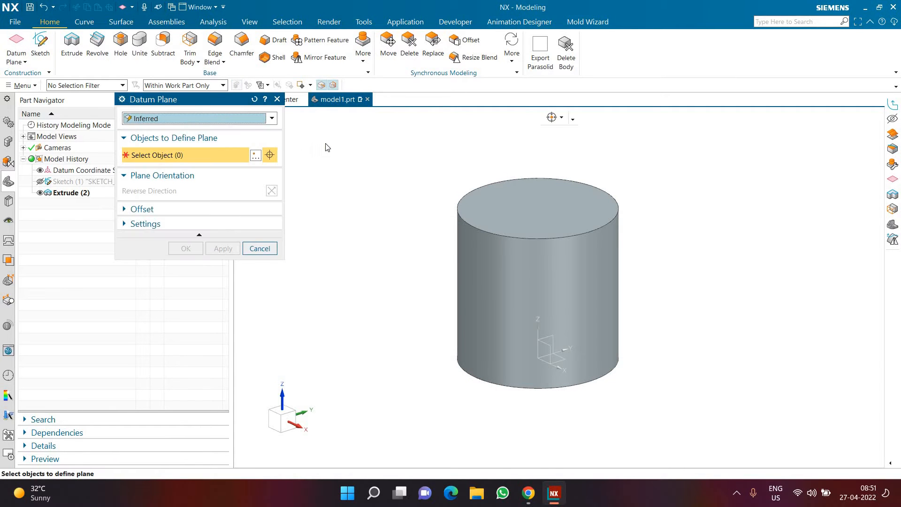
drag(193, 99, 333, 133)
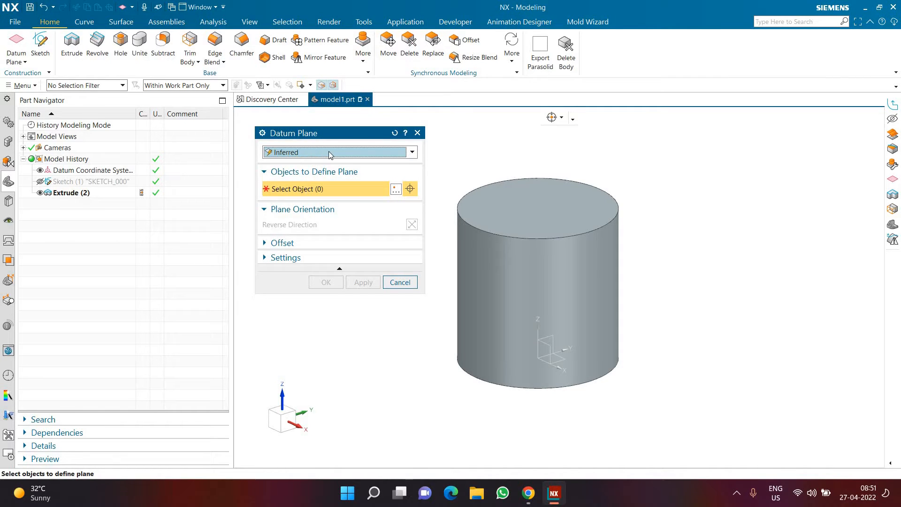
click(498, 270)
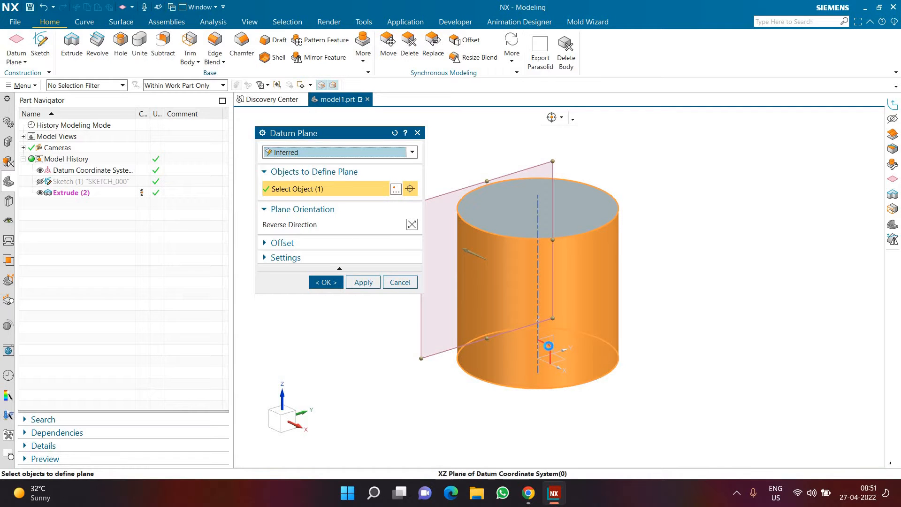
click(548, 345)
Try the Value angle option at 162 degrees and the Perpendicular option for the datum plane
click(389, 226)
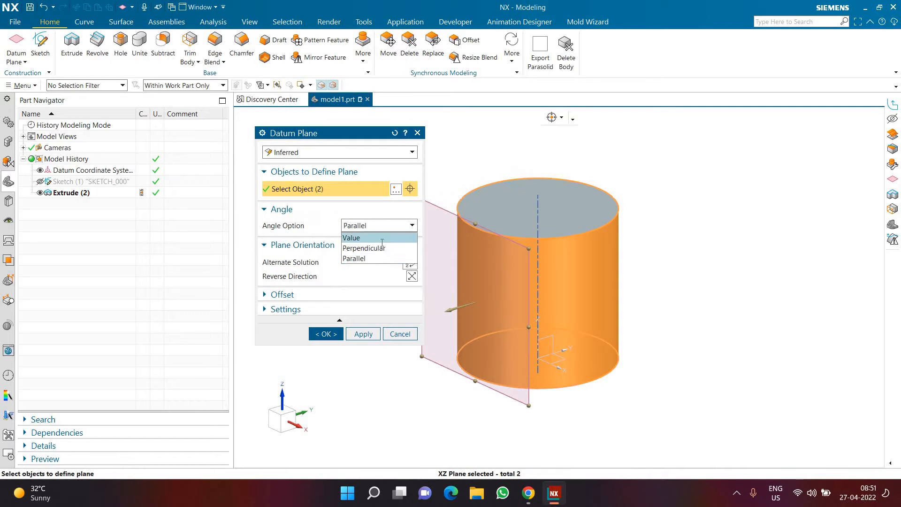
click(382, 240)
drag(486, 260, 463, 295)
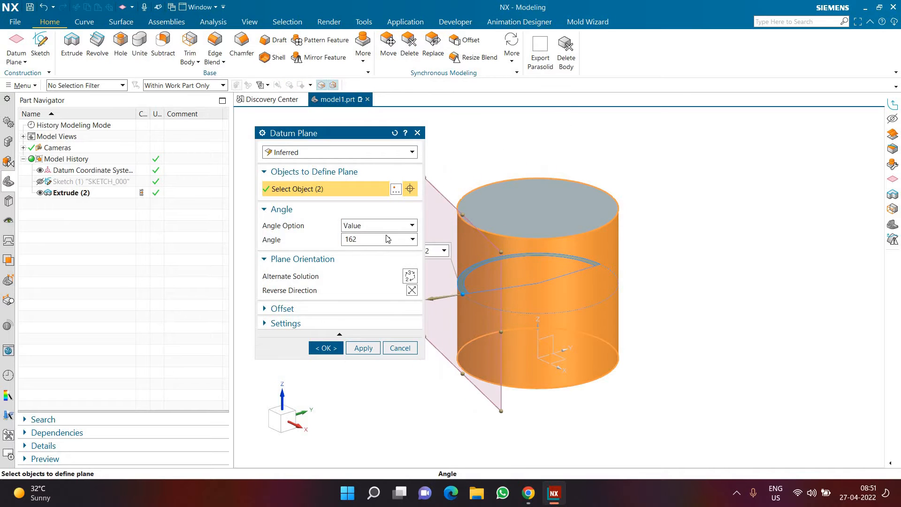
click(379, 225)
click(371, 247)
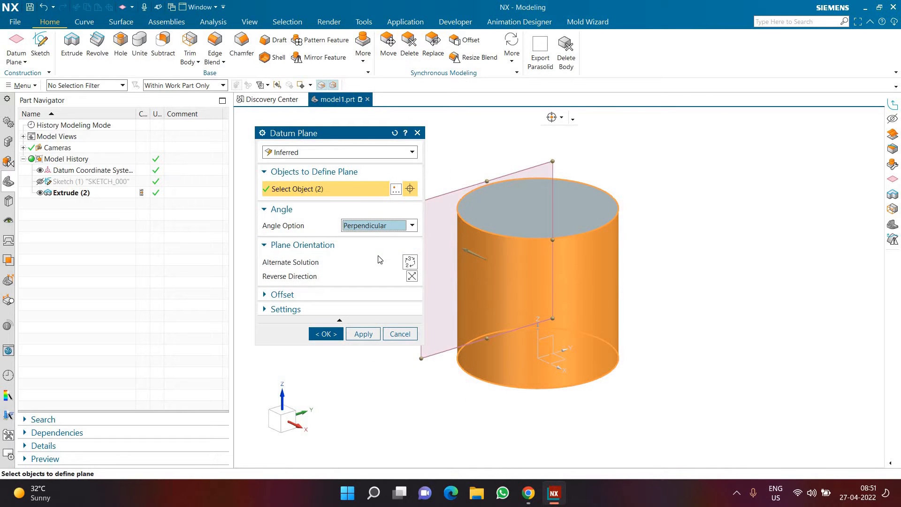
Set the datum plane's angle option to Parallel and create the plane tangent to the cylinder
click(379, 225)
click(380, 257)
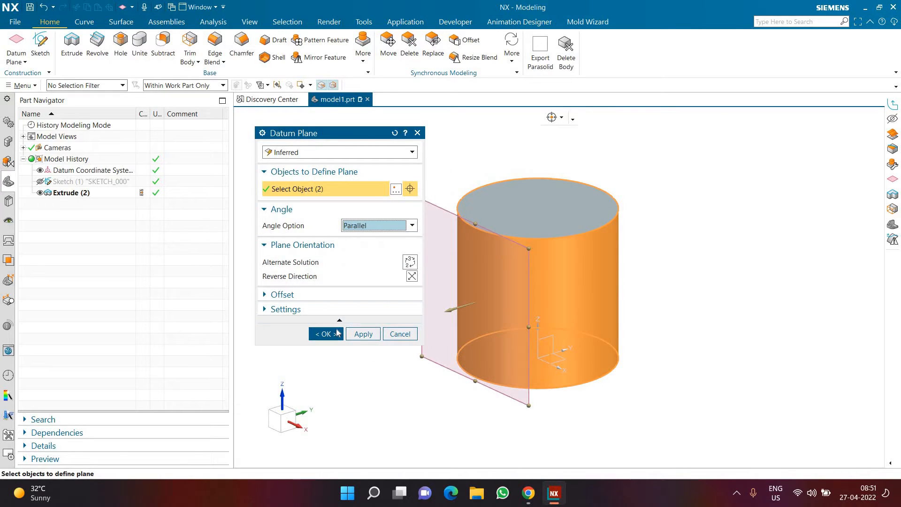
click(336, 330)
mouse_move(342, 215)
middle_down()
mouse_move(364, 226)
mouse_move(334, 235)
middle_up()
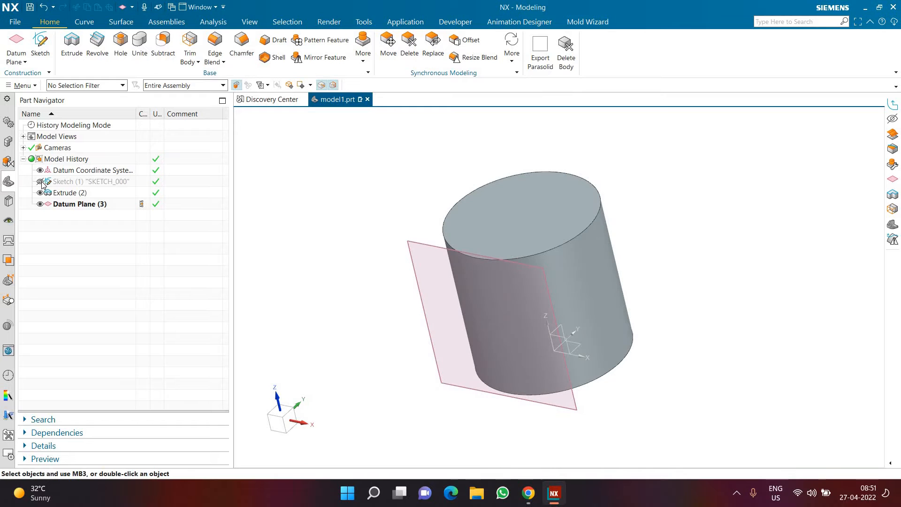
middle_drag(355, 313, 483, 291)
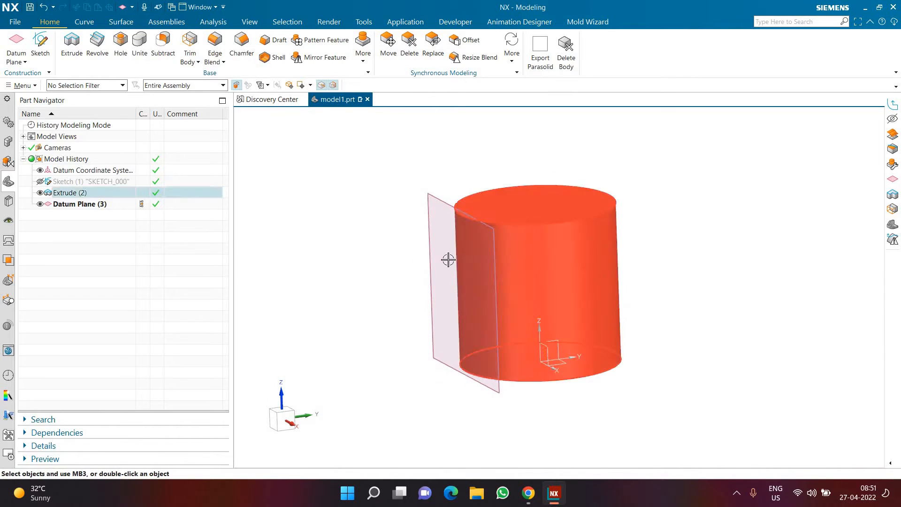
click(433, 265)
key(Escape)
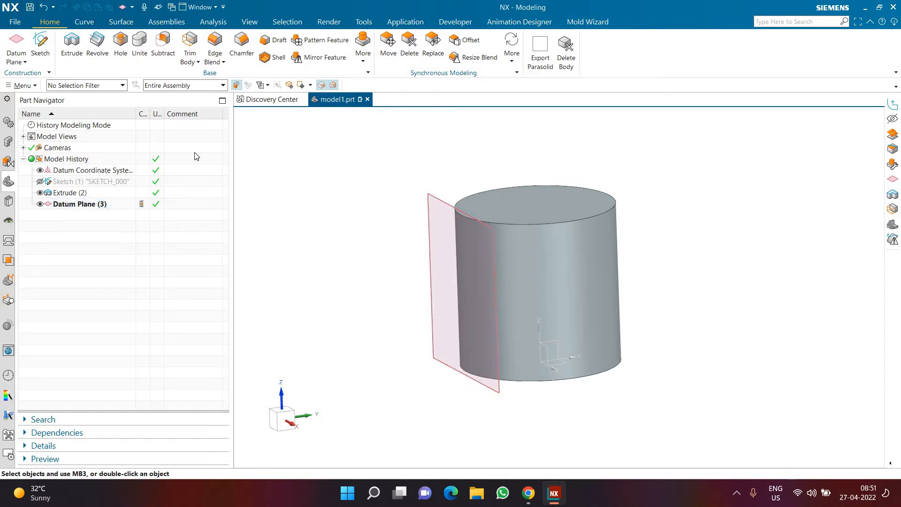
Switch to Notepad with a new blank document for notes
key(super+r)
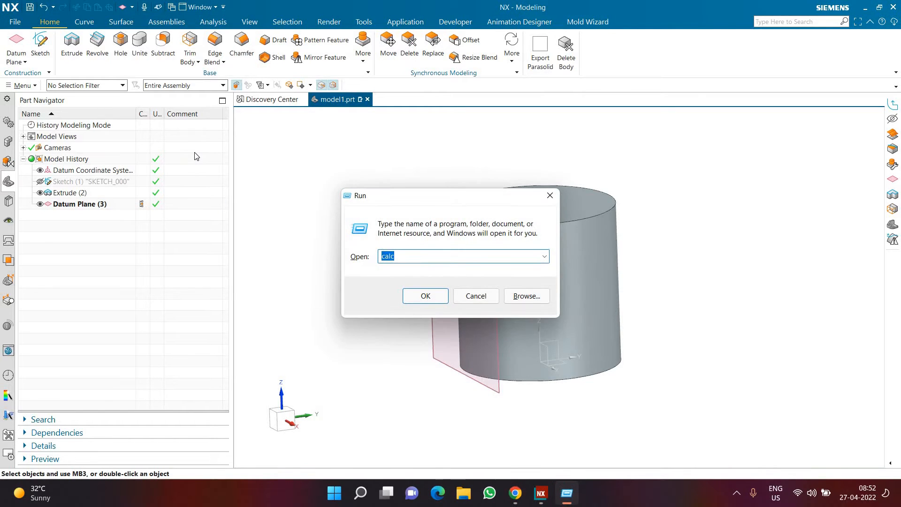
text(w)
key(BackSpace)
text(notepad)
key(Return)
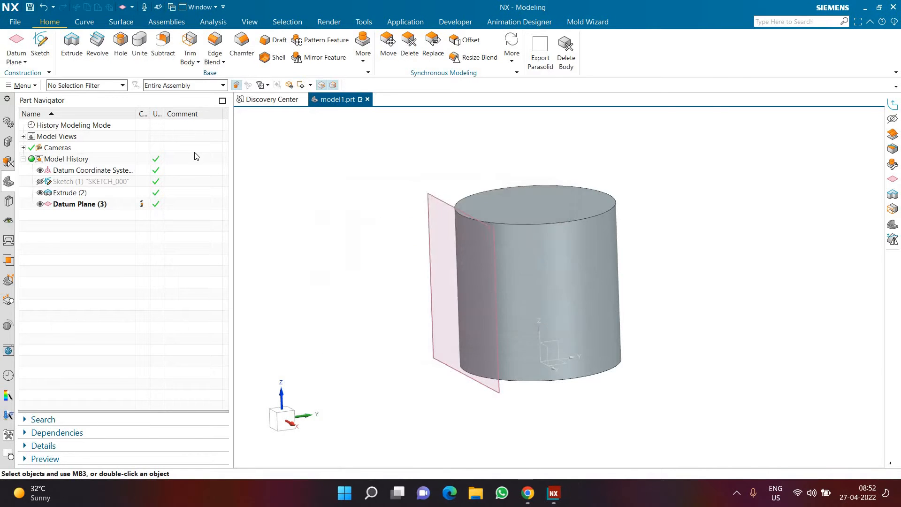
Write "1. cyl" as the first note line and enlarge the displayed text to 210%
text(1. cy)
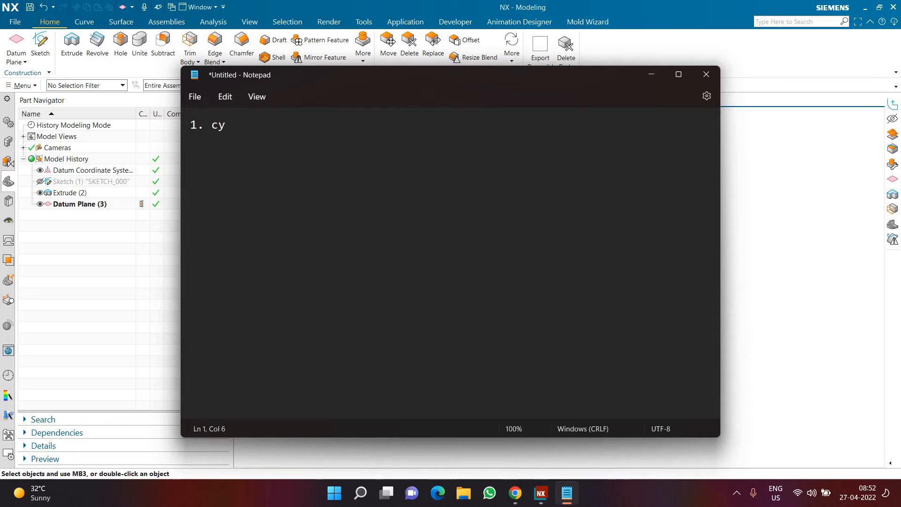
text(l)
key(Return)
key(ctrl+plus)
key(ctrl+plus)
key(ctrl+plus)
key(ctrl+plus)
key(ctrl+plus)
key(ctrl+plus)
key(ctrl+plus)
key(ctrl+plus)
key(ctrl+plus)
key(ctrl+plus)
key(ctrl+plus)
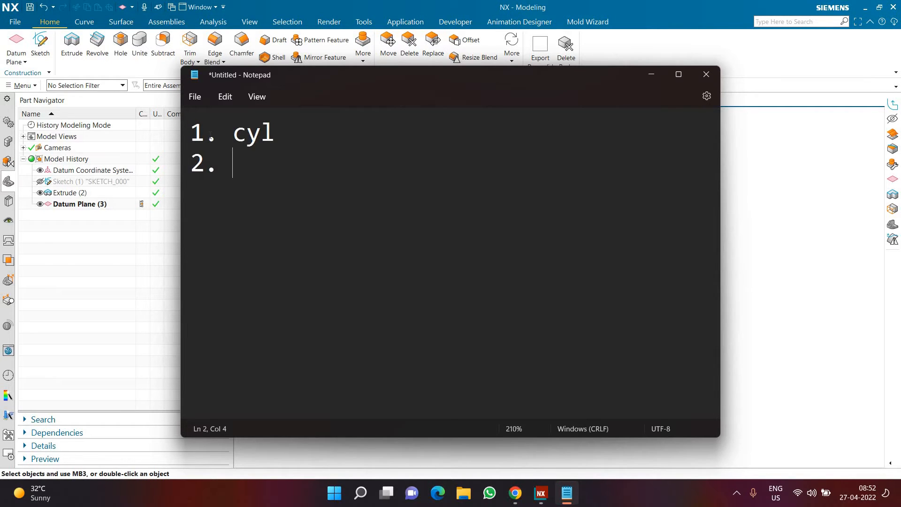
Add the second note line "2. sketch should be on a tangent plane" below the first
text(2. pl)
key(BackSpace)
key(BackSpace)
text(sketch sho)
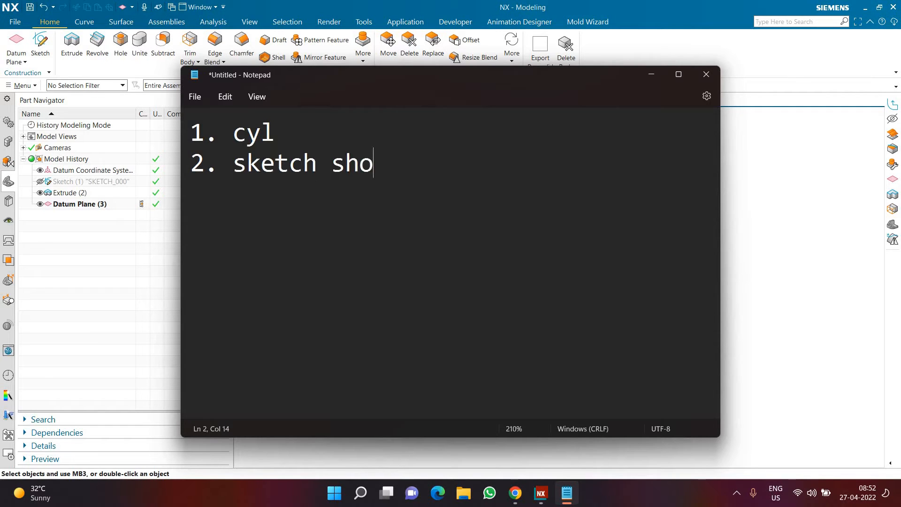
text(uld be on)
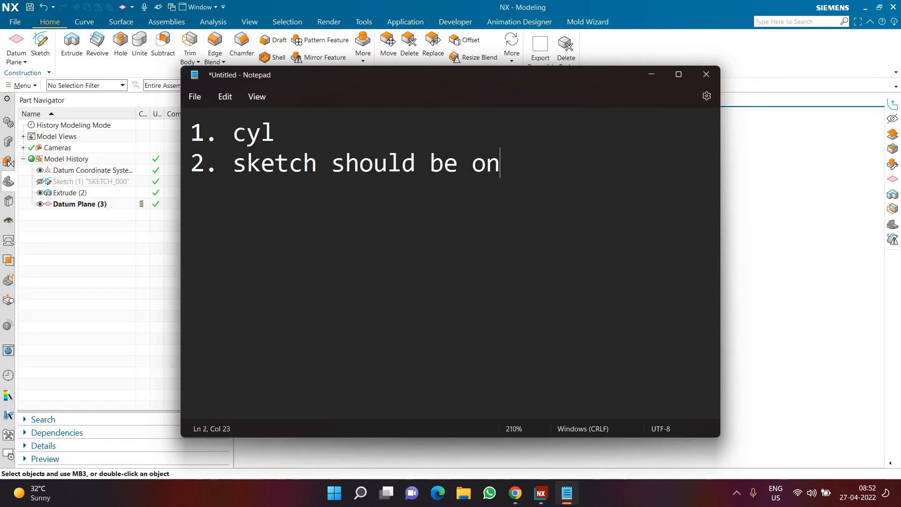
text( a tangle)
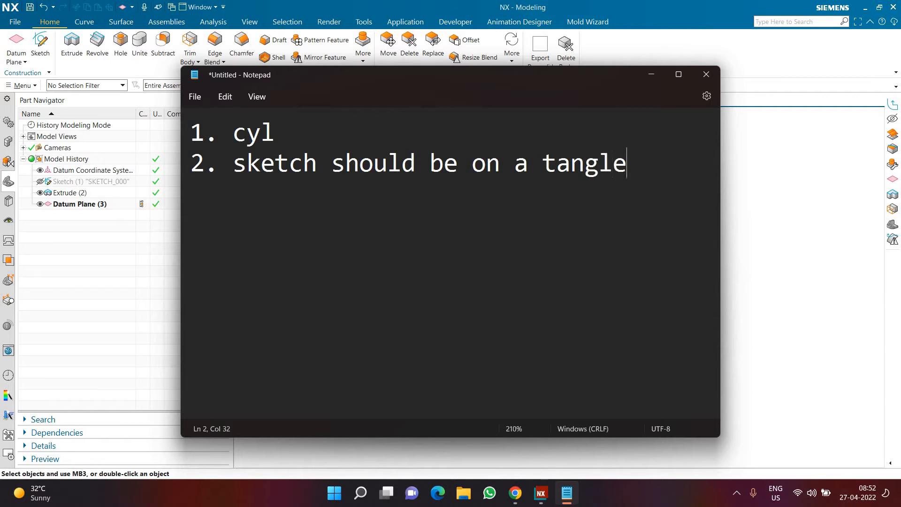
key(BackSpace)
key(BackSpace)
text(ent p)
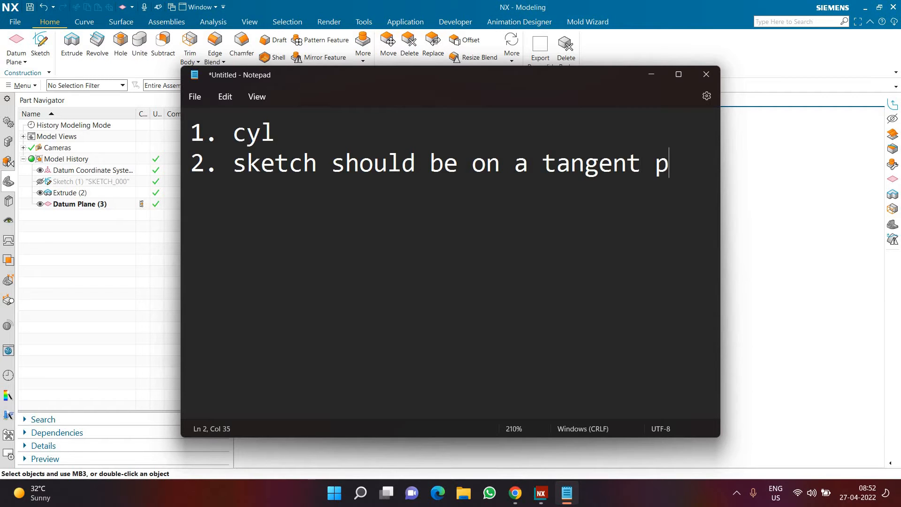
text(lane)
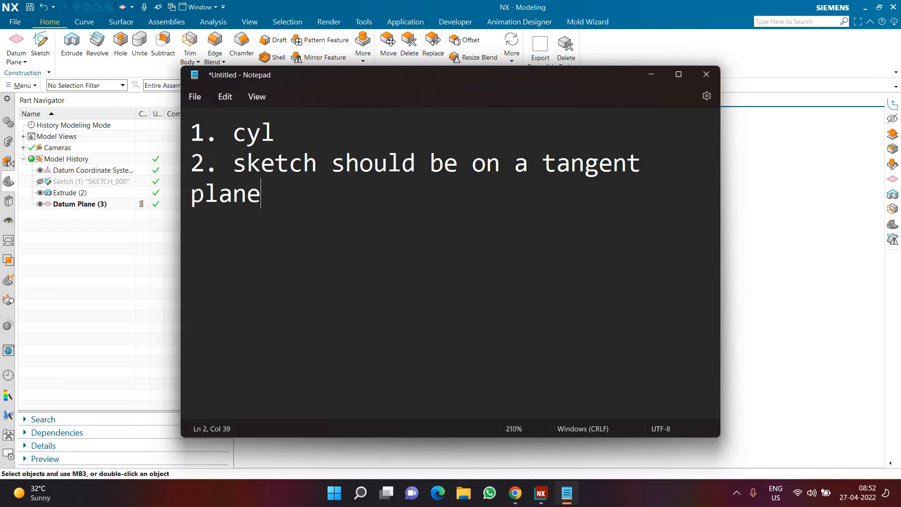
double_click(258, 133)
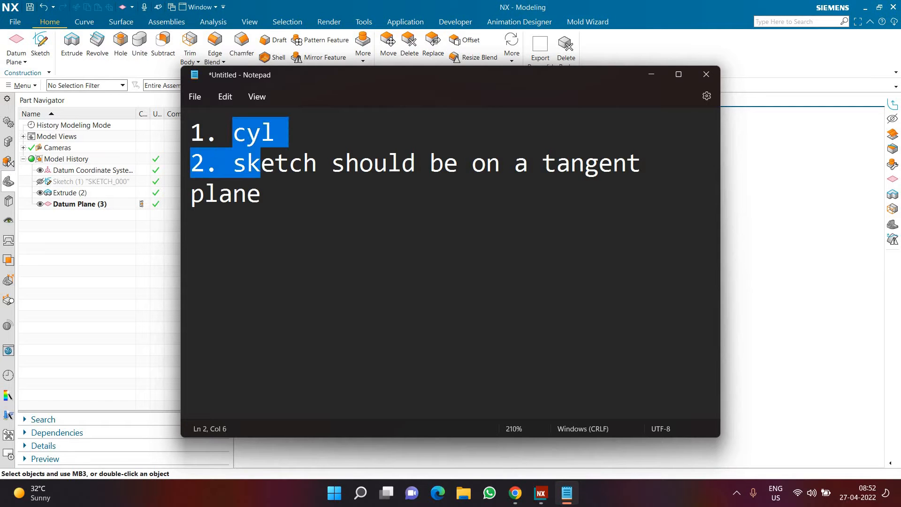
Highlight the first note line "1. cyl" and switch from Notepad back to the cylinder model in NX
key(ctrl+shift+End)
shift+click(294, 133)
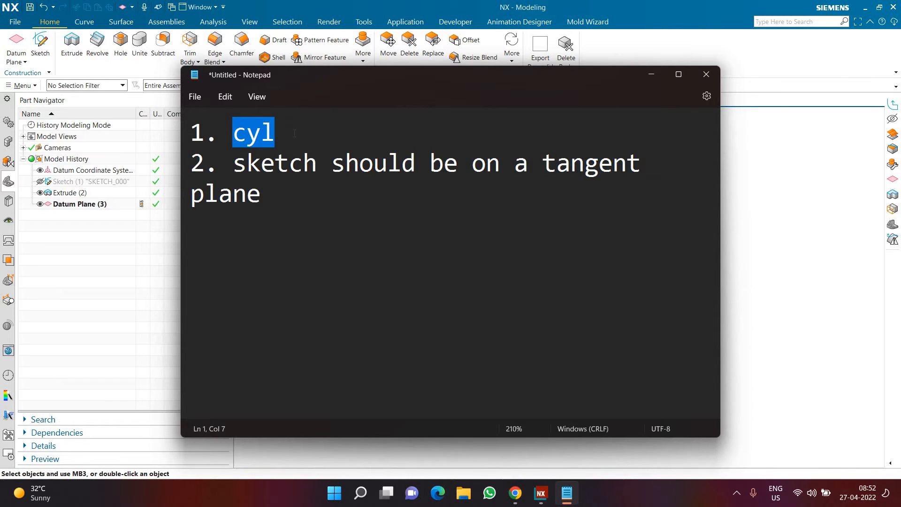
click(294, 134)
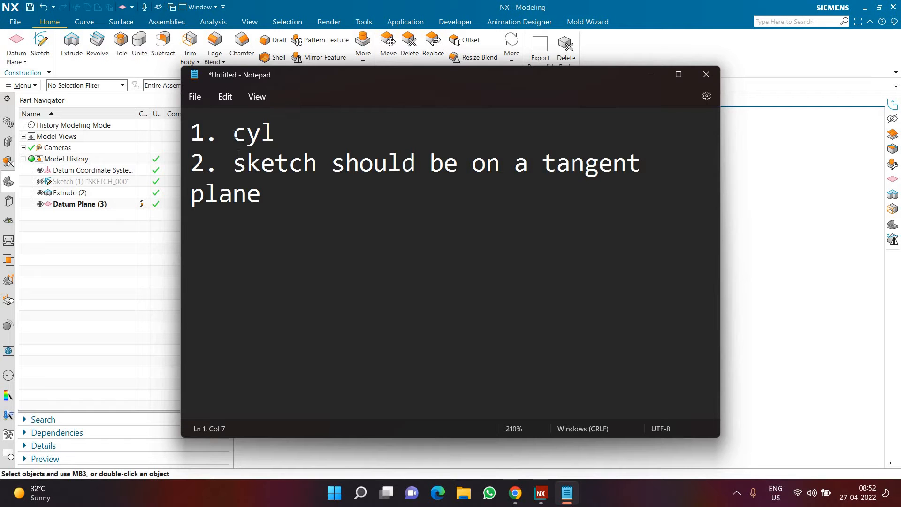
drag(295, 134, 187, 125)
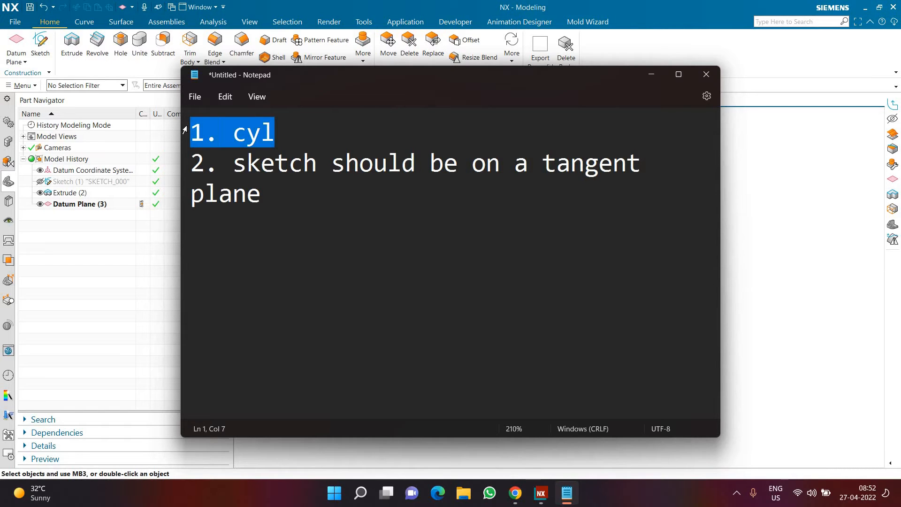
click(651, 75)
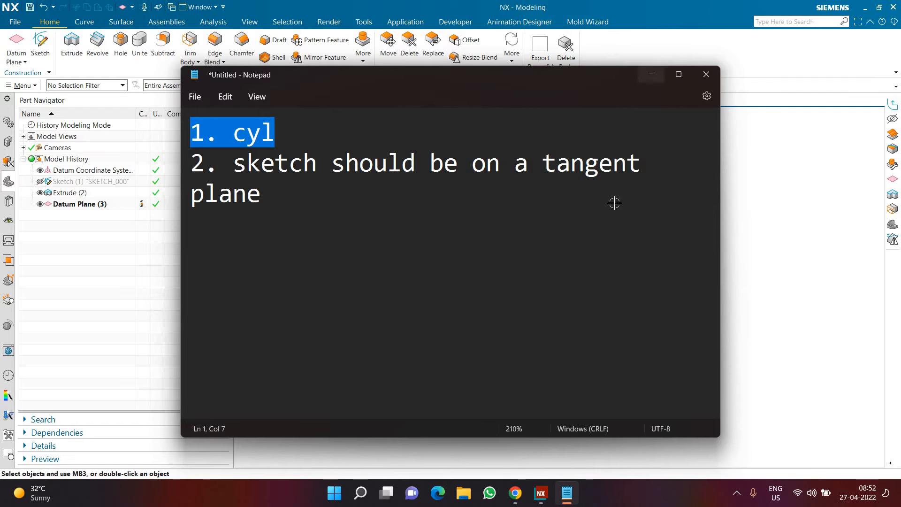
click(545, 251)
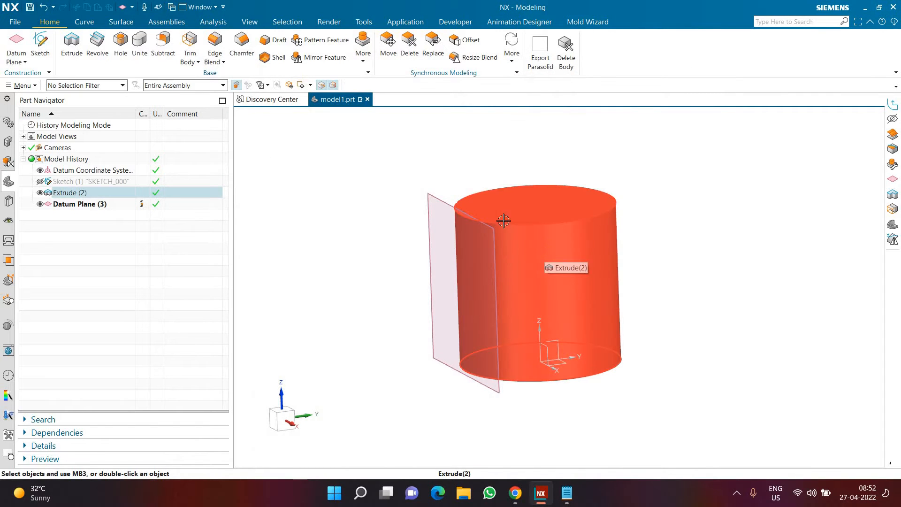
key(Escape)
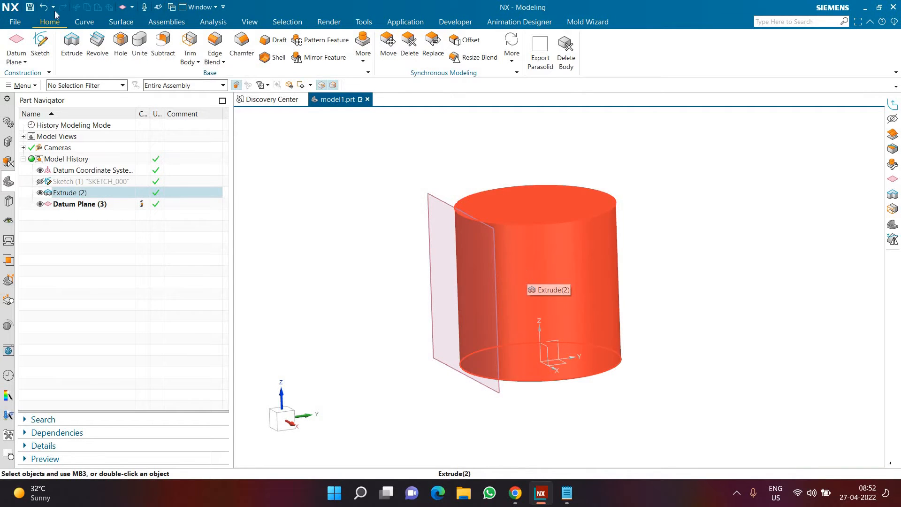
Create a new sketch on the datum plane tangent to the cylinder
click(41, 44)
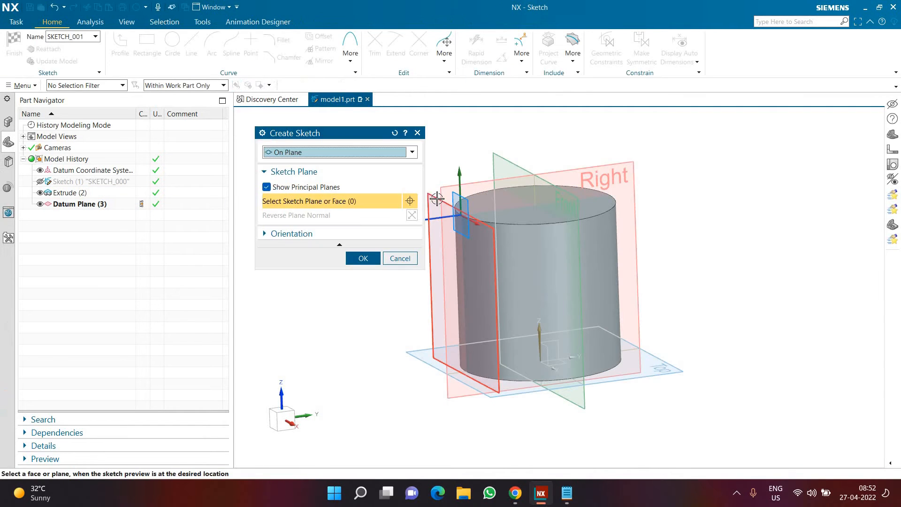
click(444, 142)
middle_click(445, 143)
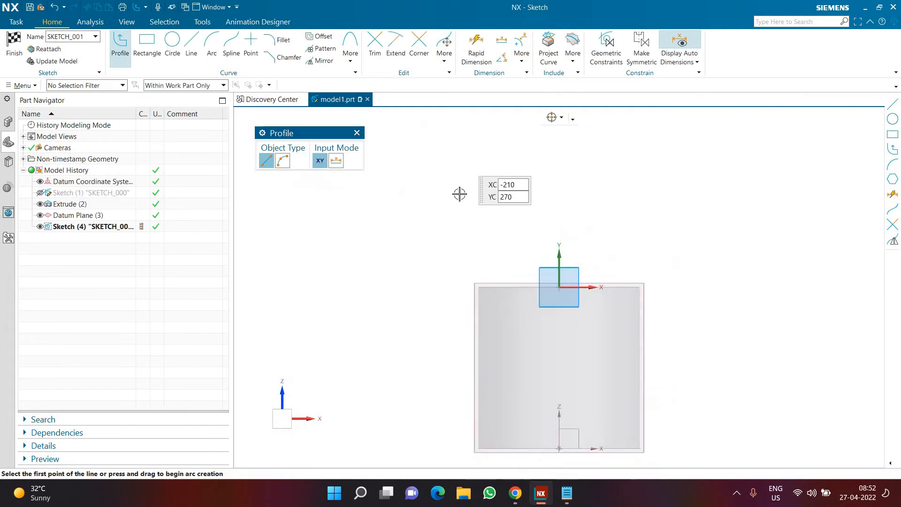
Sketch a horizontal from-center rectangle about 210 wide and 28.9 high, centered on the vertical axis near the cylinder's upper edge
scroll(521, 201, up, 1)
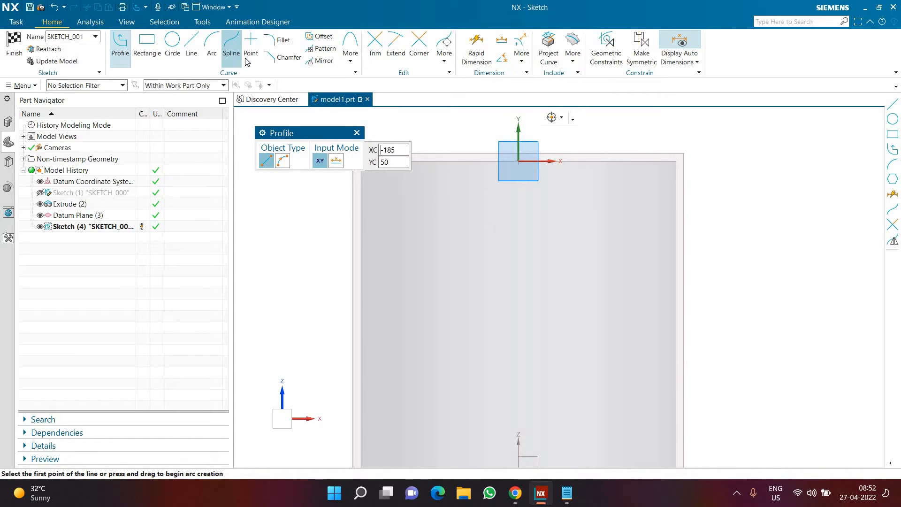
click(147, 46)
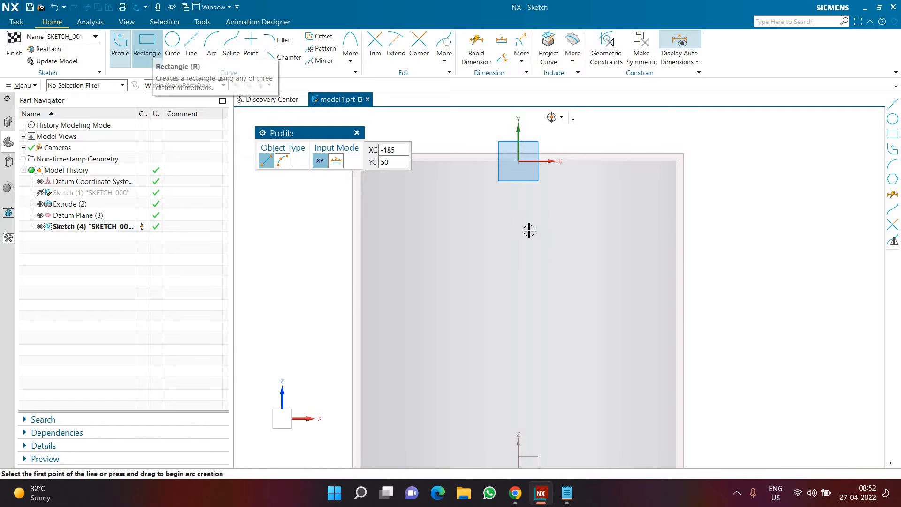
click(518, 224)
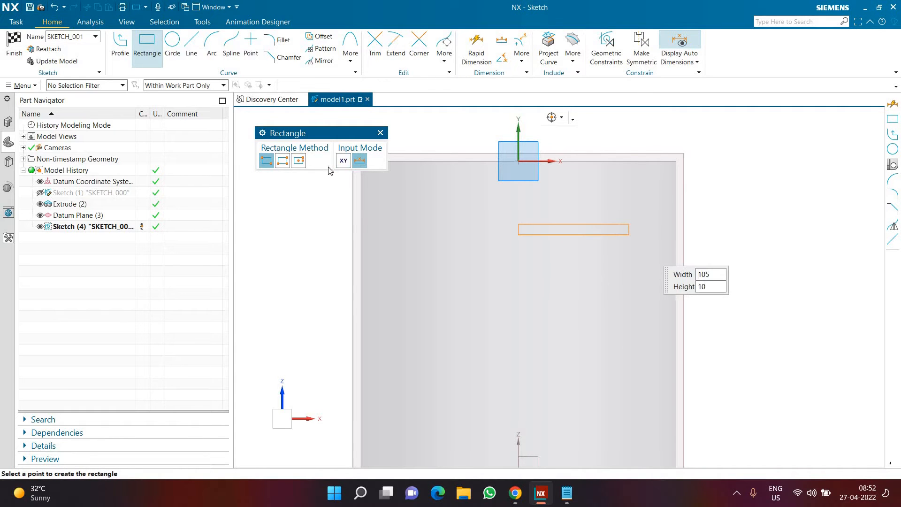
click(299, 160)
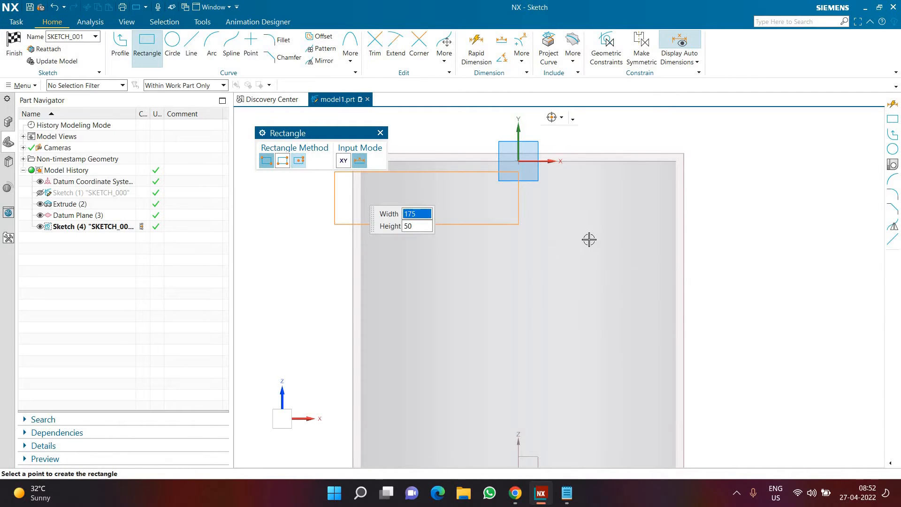
click(630, 239)
click(628, 238)
Sketch a vertical from-center rectangle about 107.5 high and 30.7 wide, centered on the horizontal rectangle's right edge
click(628, 220)
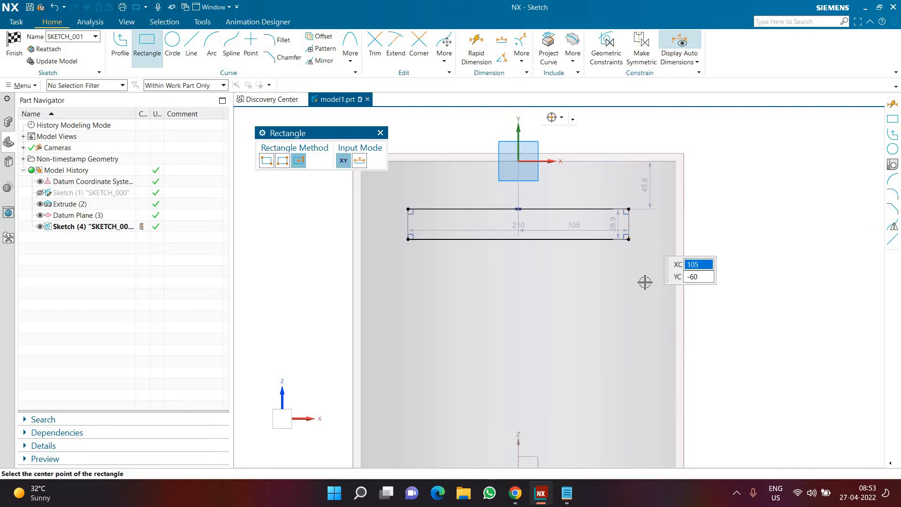
click(643, 276)
click(644, 279)
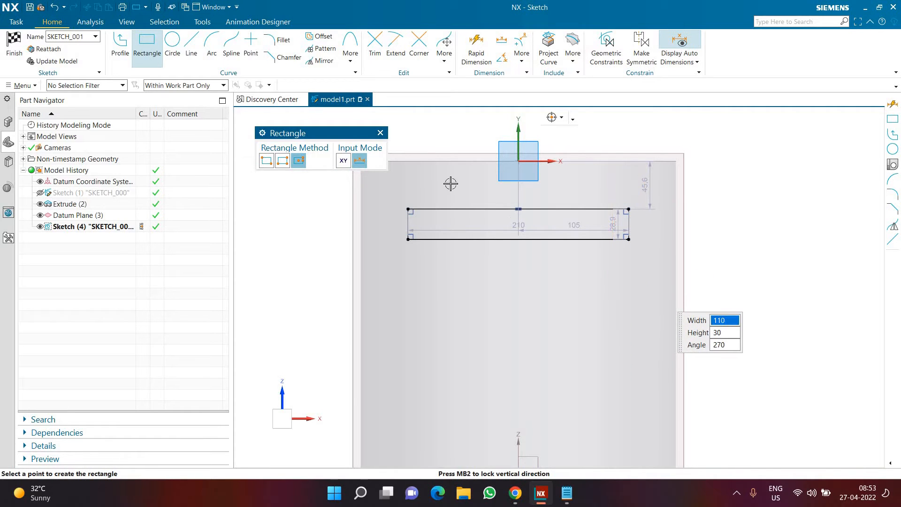
Mirror the vertical rectangle about the sketch's vertical axis to the other end of the horizontal rectangle
click(322, 61)
click(612, 183)
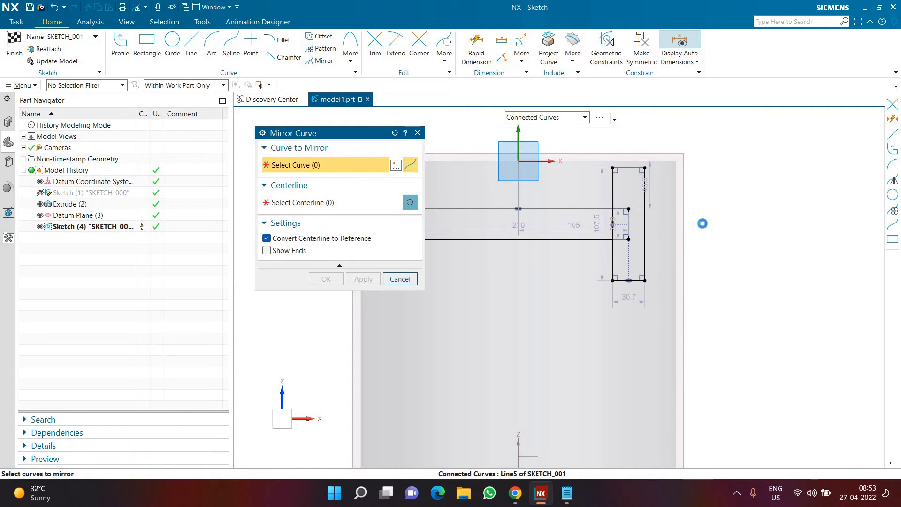
click(410, 202)
middle_click(522, 168)
click(521, 144)
middle_click(633, 299)
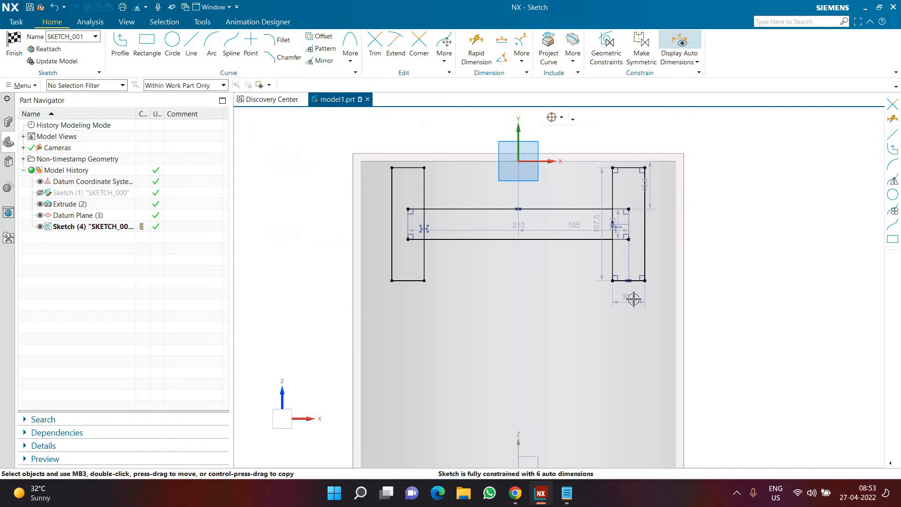
Draw a horizontal line about 300 long across the cylinder's full width, just below the vertical rectangles
scroll(634, 299, down, 2)
scroll(633, 298, up, 1)
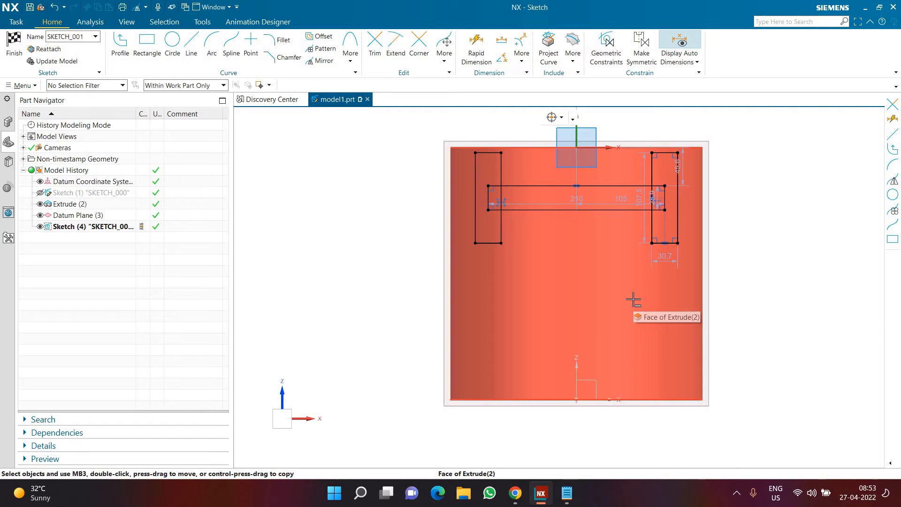
scroll(662, 182, up, 2)
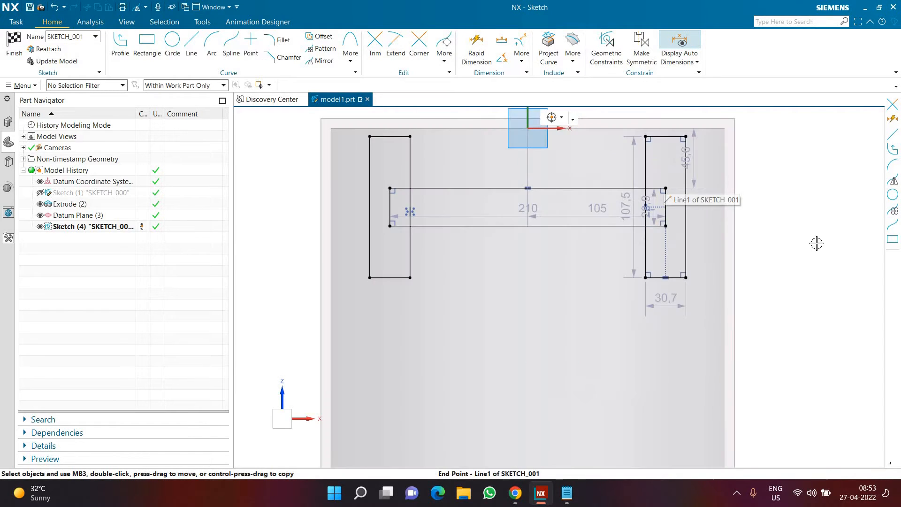
scroll(808, 250, down, 2)
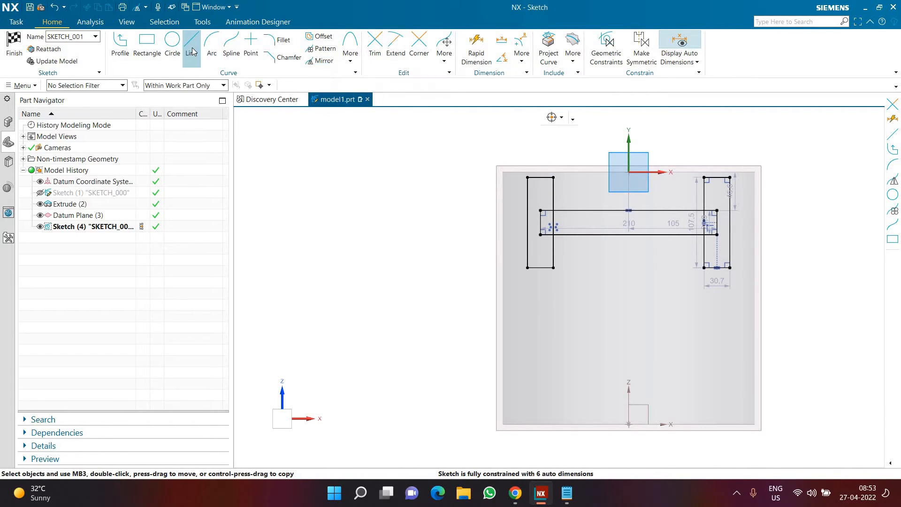
click(502, 297)
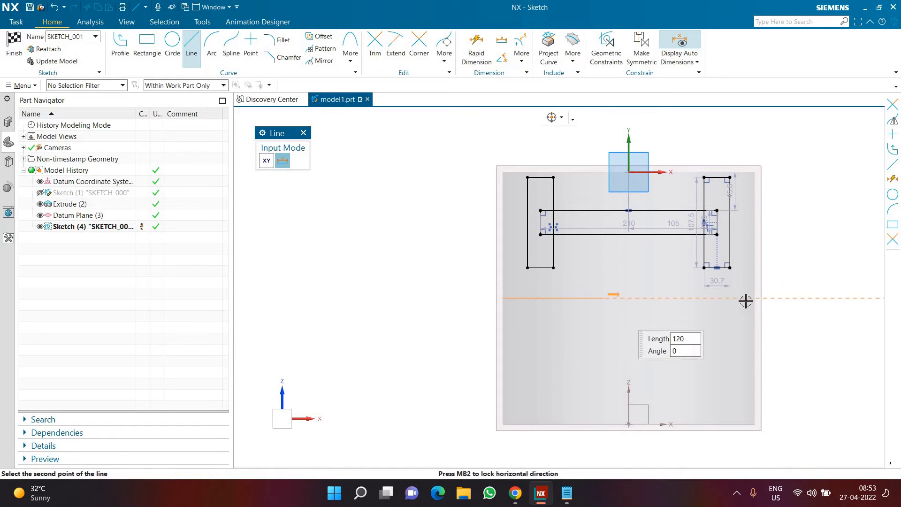
click(754, 299)
key(Escape)
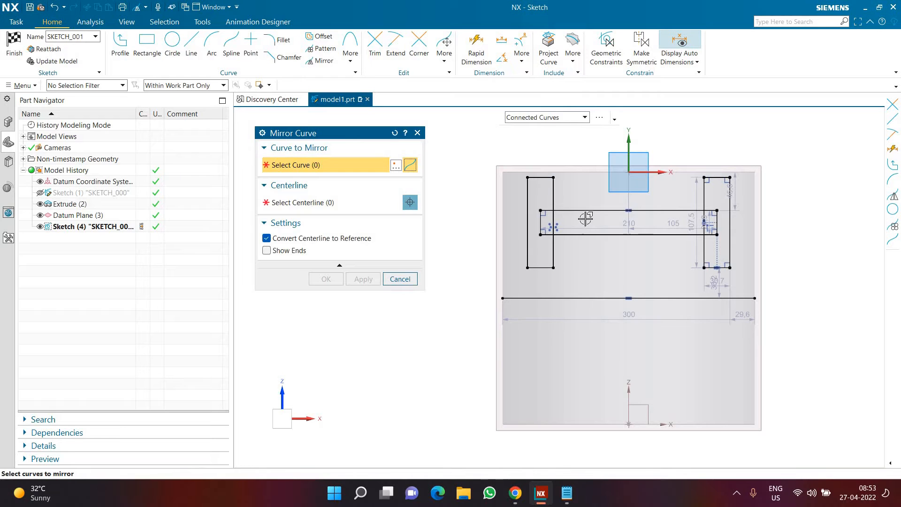
Mirror all three rectangles about the horizontal line, converting the line to a reference centerline
click(553, 223)
click(614, 235)
click(704, 247)
click(341, 204)
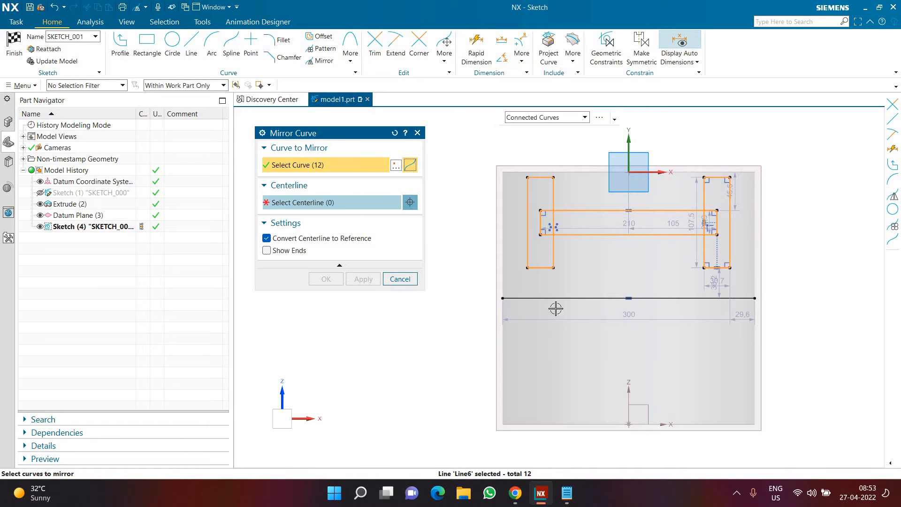
middle_click(830, 354)
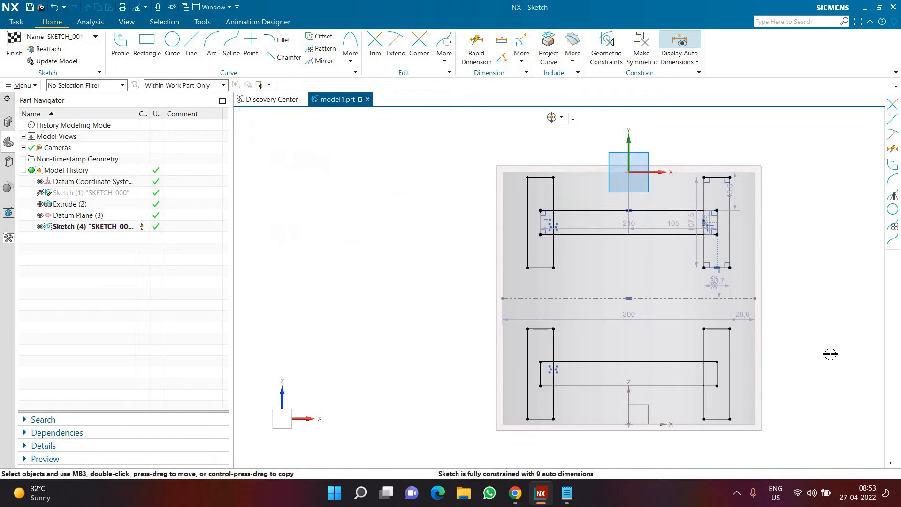
Move the horizontal mirror centerline up to about 8.3 below the upper vertical rectangles, bringing the mirrored set closer
drag(692, 300, 693, 276)
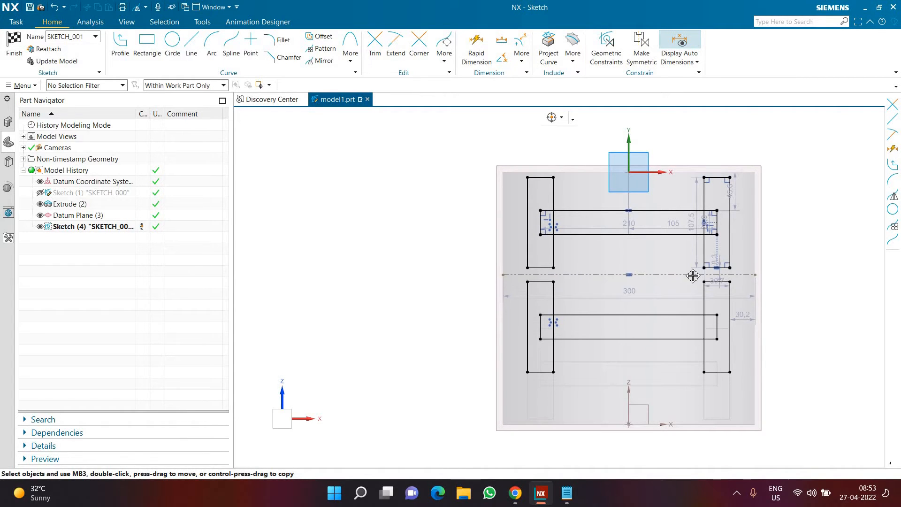
scroll(656, 258, down, 2)
scroll(651, 282, up, 2)
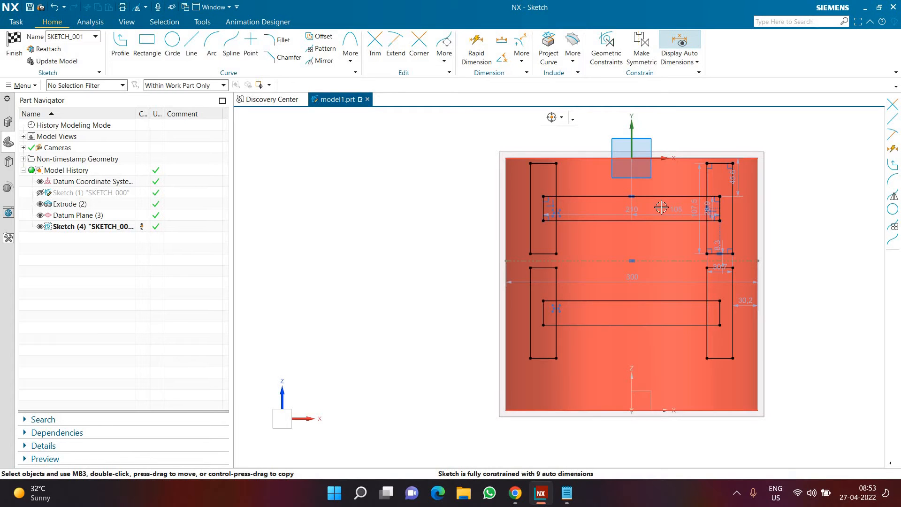
scroll(662, 202, down, 2)
scroll(655, 304, up, 2)
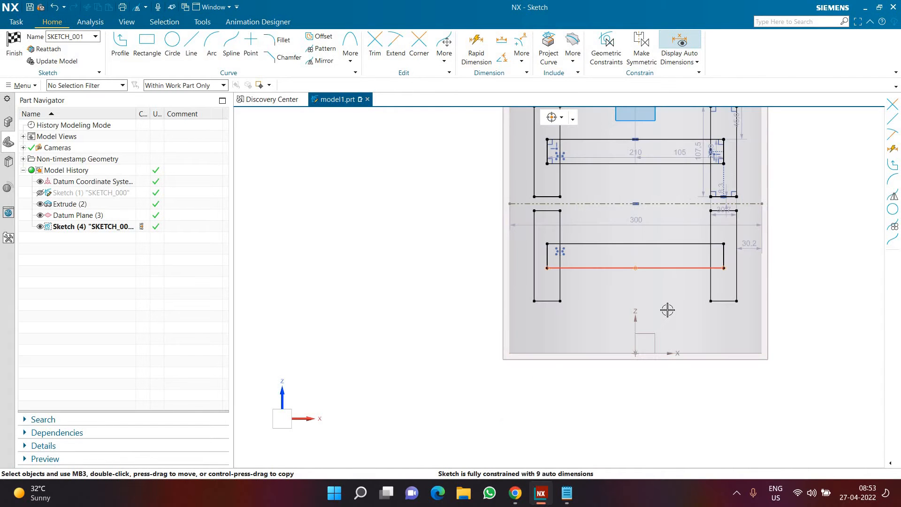
Sketch a row of four circles below the lower rectangles, starting with one about 16.4 in diameter on the vertical axis and continuing right
click(172, 47)
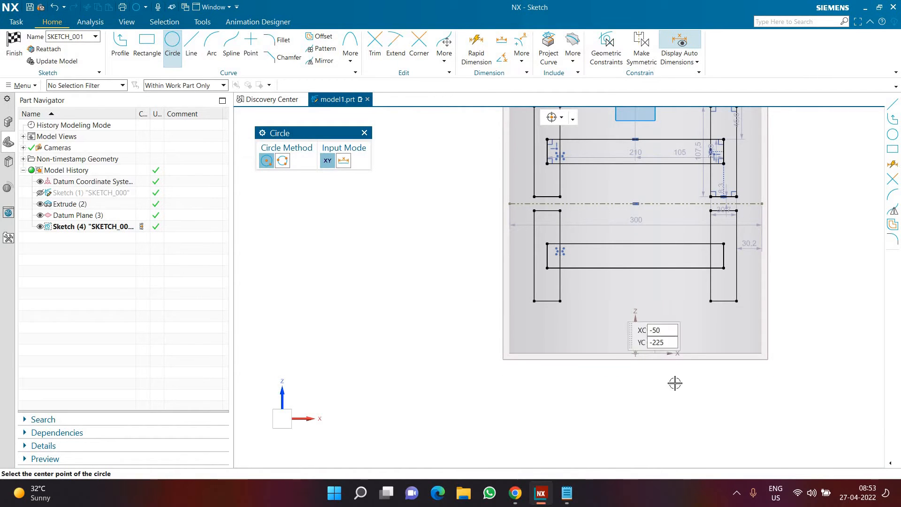
scroll(674, 382, up, 3)
click(706, 382)
click(729, 371)
click(730, 390)
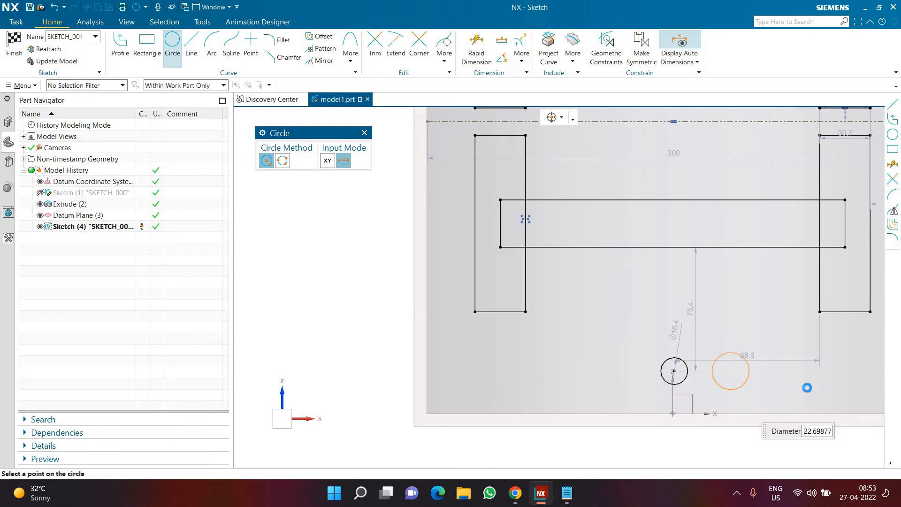
click(792, 370)
click(789, 395)
scroll(661, 319, down, 2)
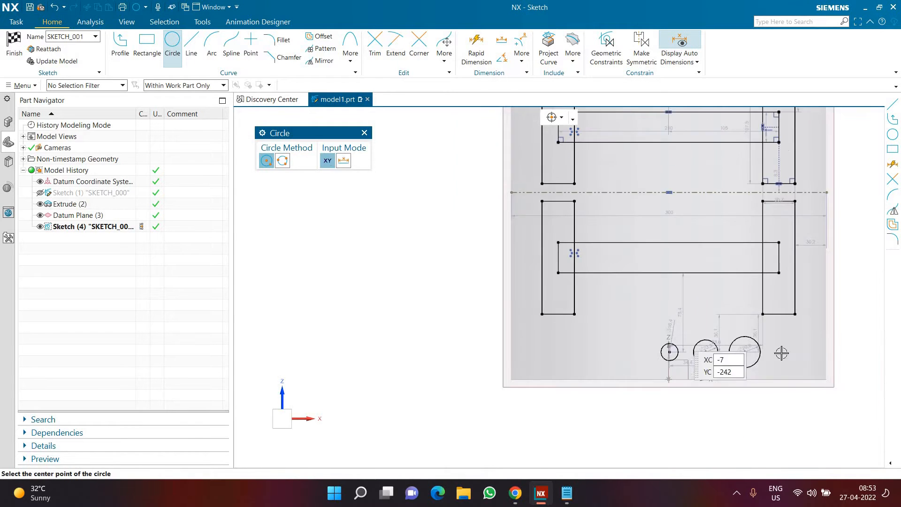
scroll(760, 349, up, 3)
click(810, 347)
click(809, 374)
scroll(746, 315, down, 3)
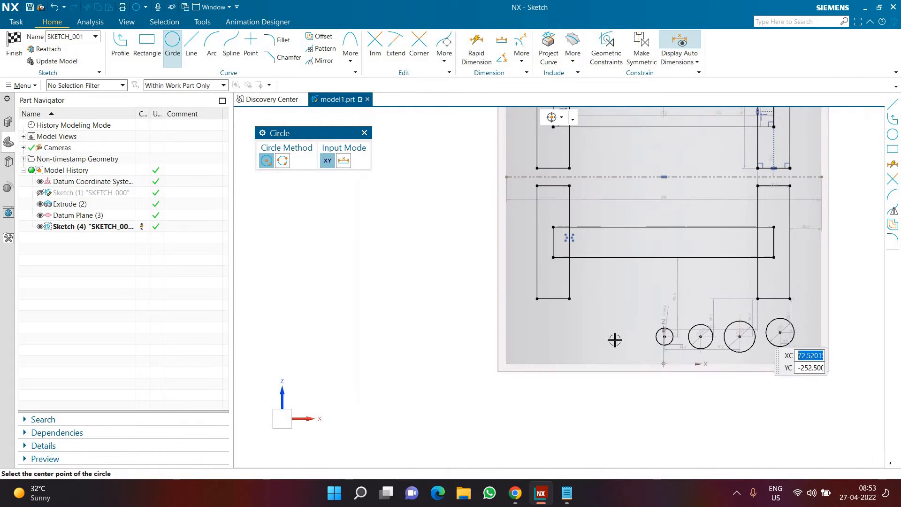
Extend the circle row left of the vertical axis with three circles about 26, 34 and 18.5 in diameter
click(633, 332)
click(587, 333)
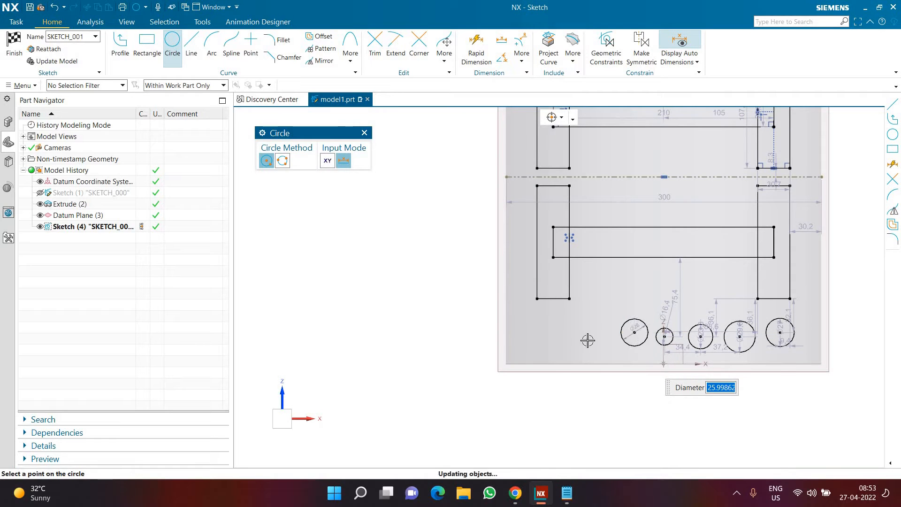
click(588, 350)
click(553, 333)
click(549, 341)
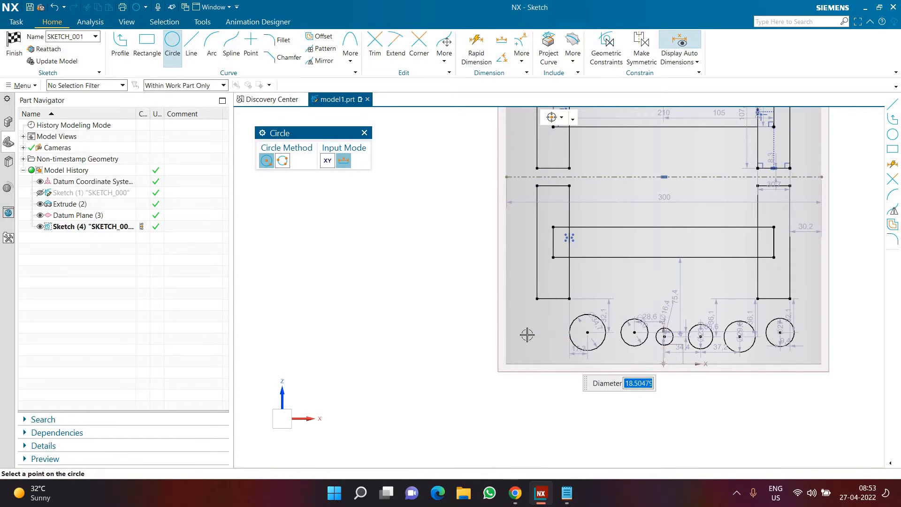
click(528, 333)
click(526, 344)
key(ctrl+z)
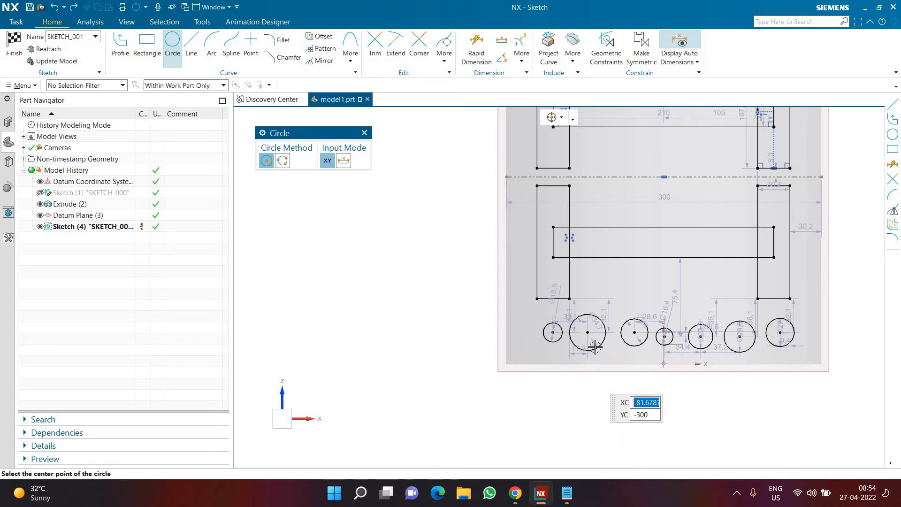
scroll(575, 338, down, 2)
scroll(679, 349, up, 3)
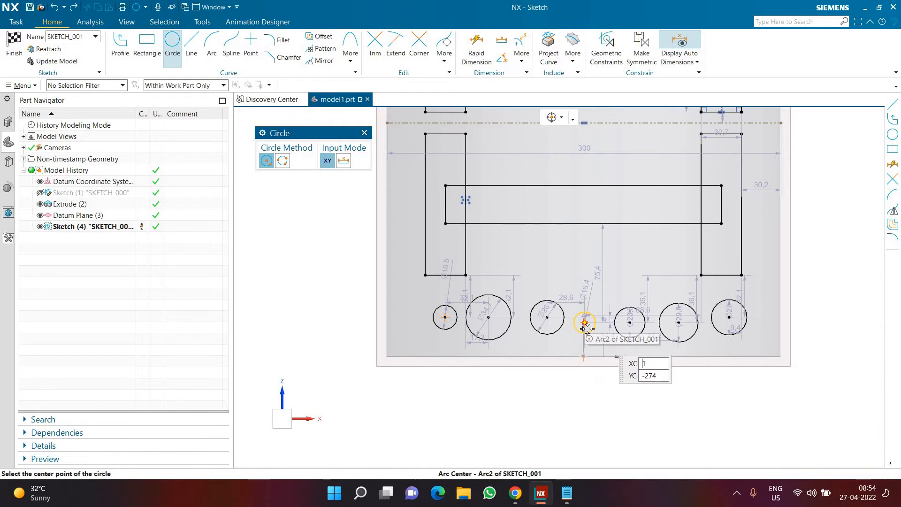
scroll(614, 408, down, 3)
scroll(682, 413, up, 3)
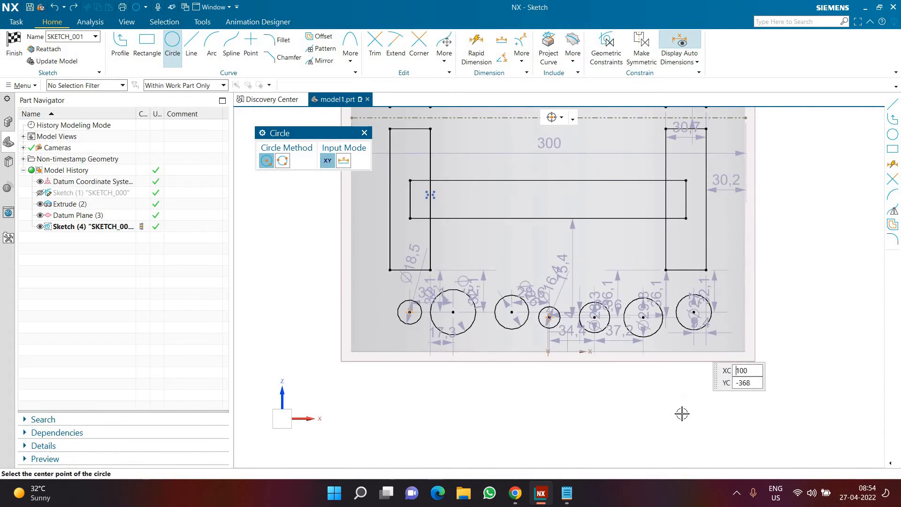
Sketch a thin horizontal rectangle about 730 mm by 5 mm, starting above the central circle and extending far past the datum plane's right edge
scroll(669, 410, down, 2)
scroll(676, 416, up, 2)
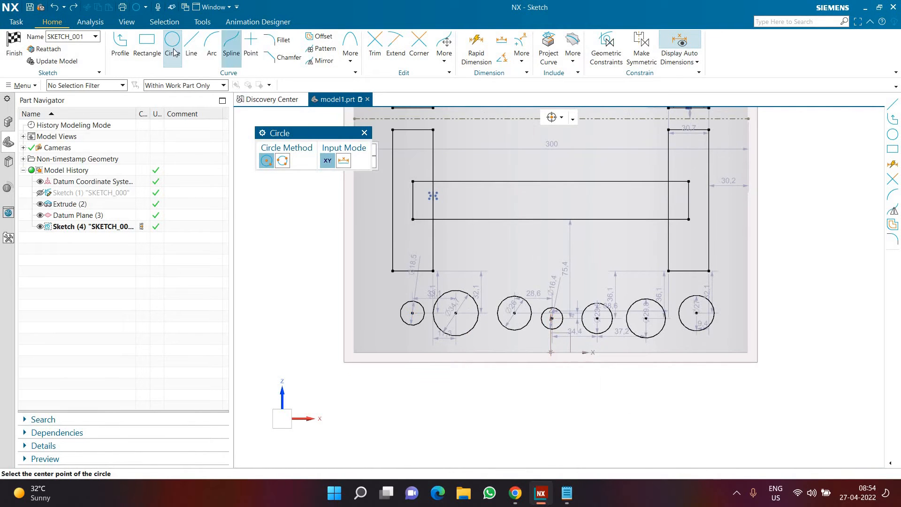
click(147, 47)
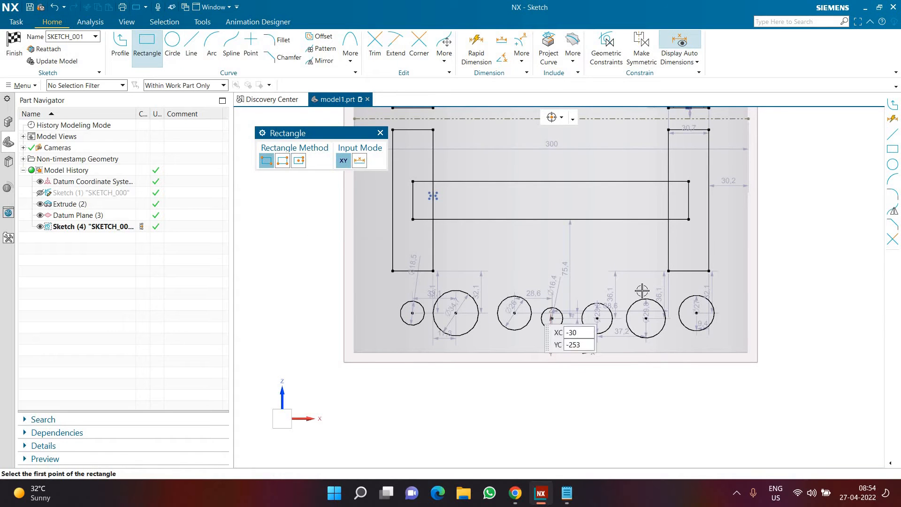
click(540, 289)
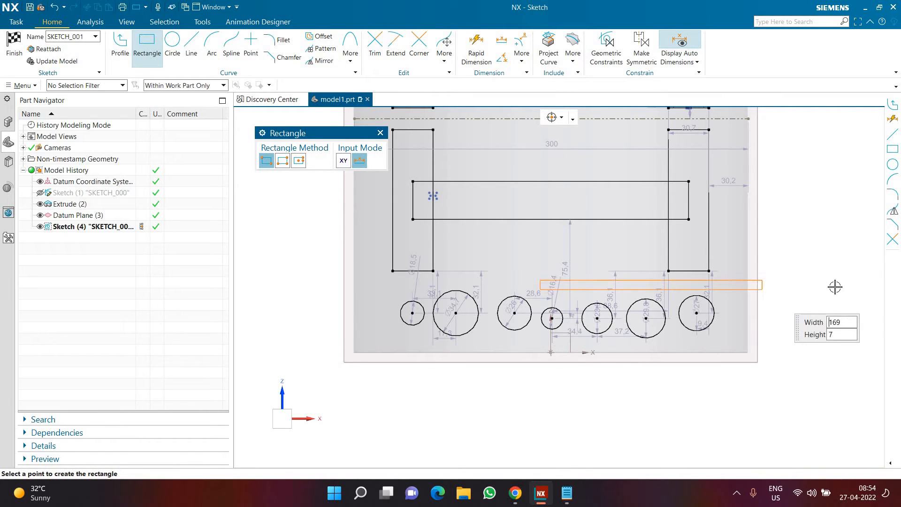
scroll(828, 292, down, 8)
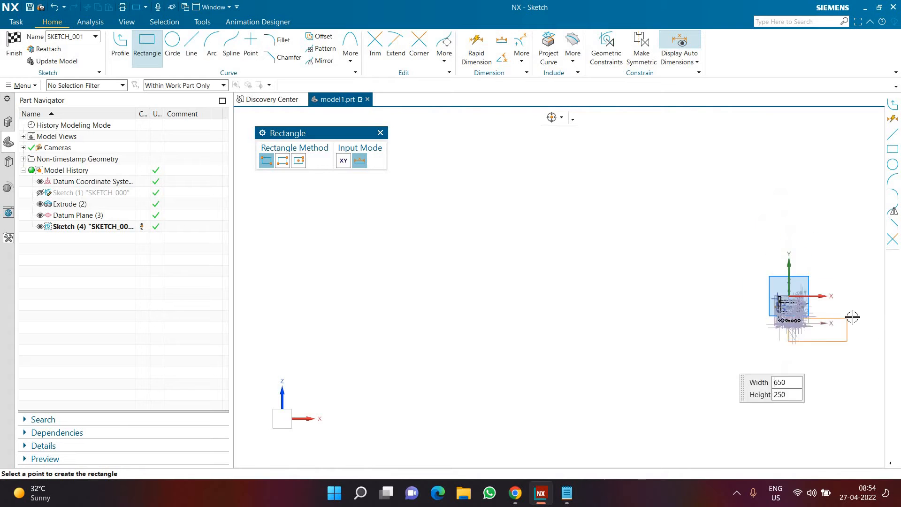
scroll(788, 286, up, 8)
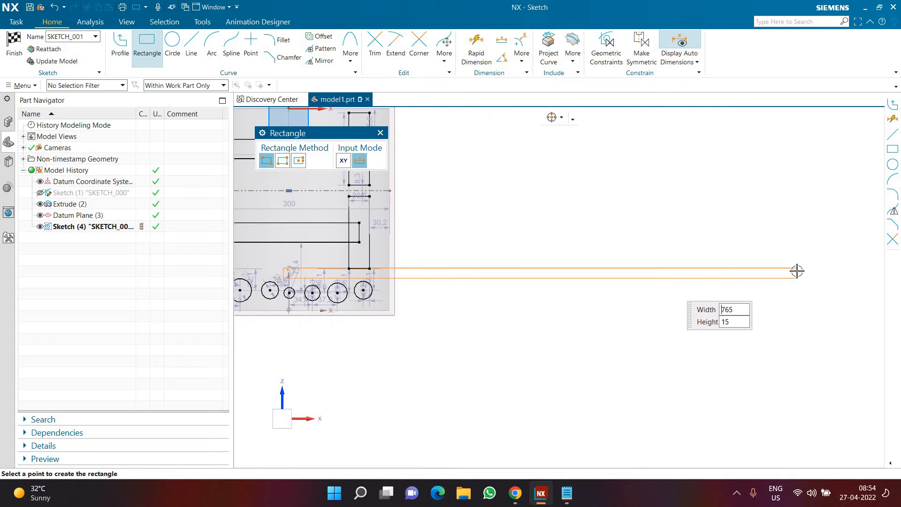
click(774, 277)
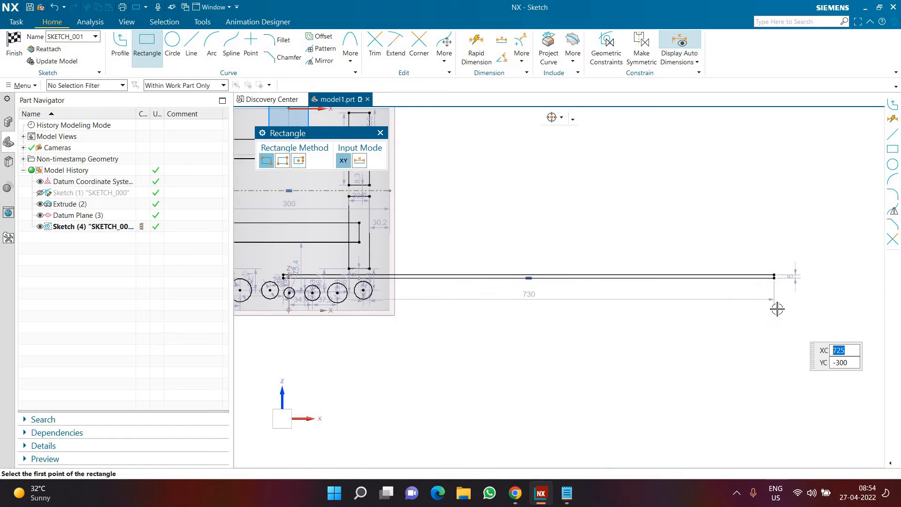
scroll(647, 266, down, 3)
scroll(573, 252, up, 2)
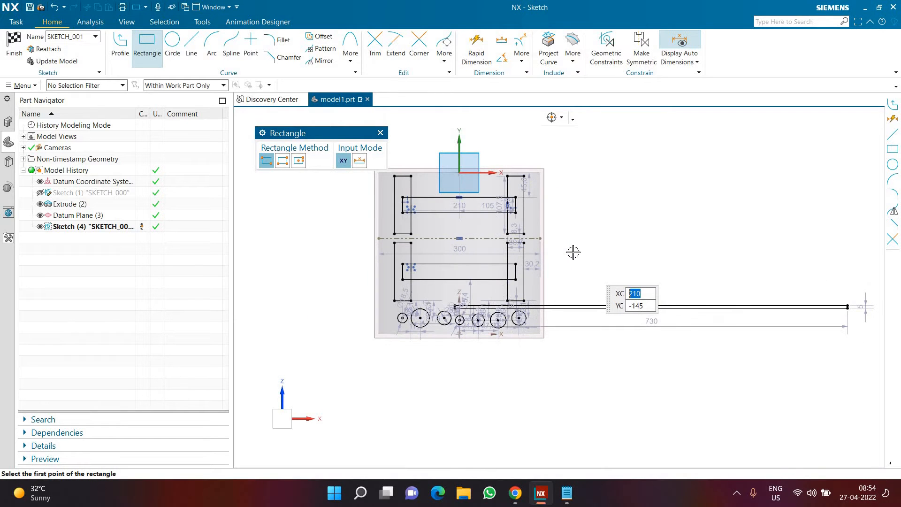
Finish the sketch and clear its selection
click(20, 55)
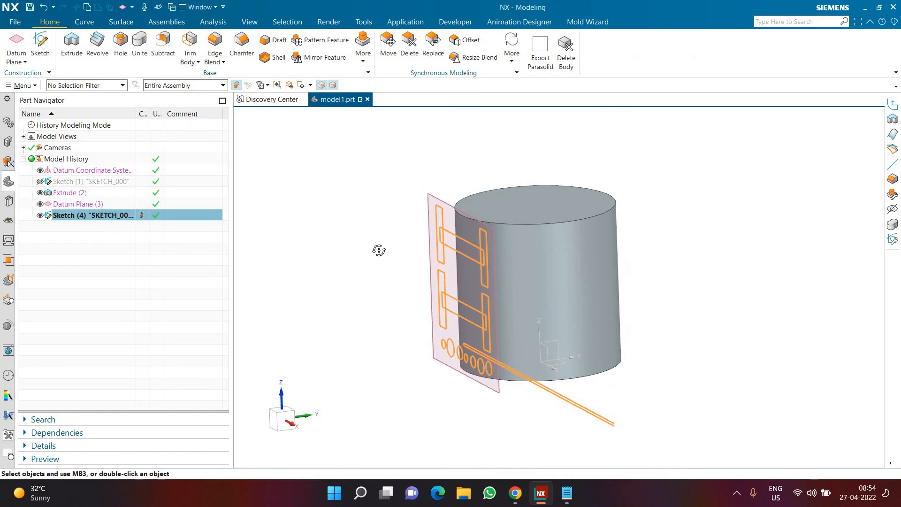
mouse_move(378, 249)
middle_down()
mouse_move(386, 261)
mouse_move(387, 254)
middle_up()
scroll(387, 254, down, 3)
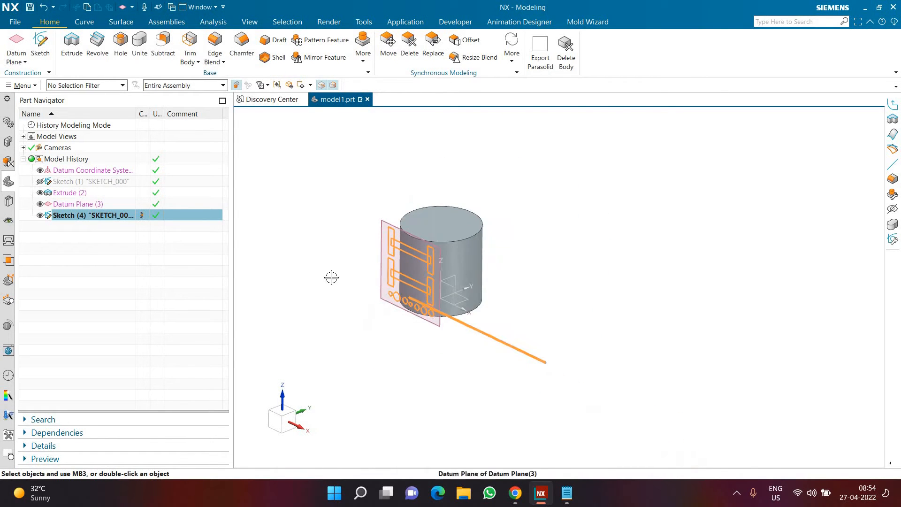
scroll(375, 282, up, 3)
click(166, 272)
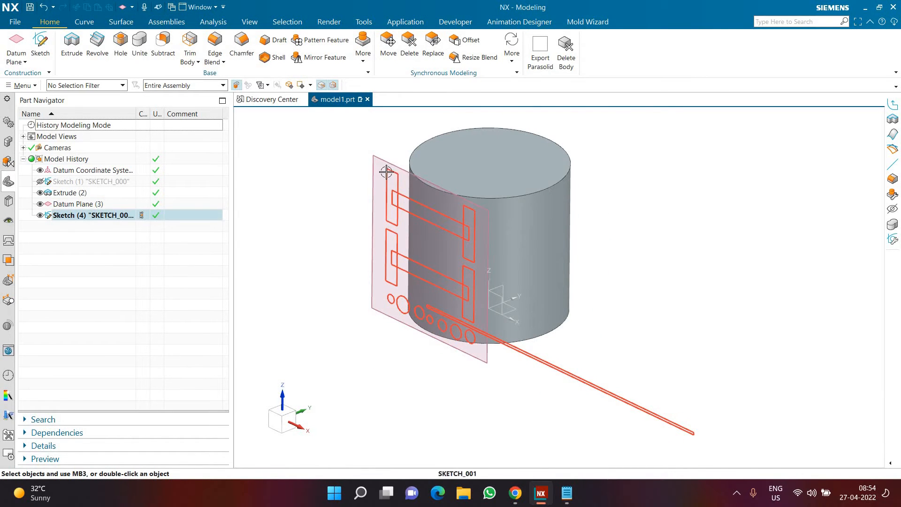
Start Project Curve with single curves stopping at intersections, selecting the upper H shape's top crossbar line and left upright outline
click(89, 23)
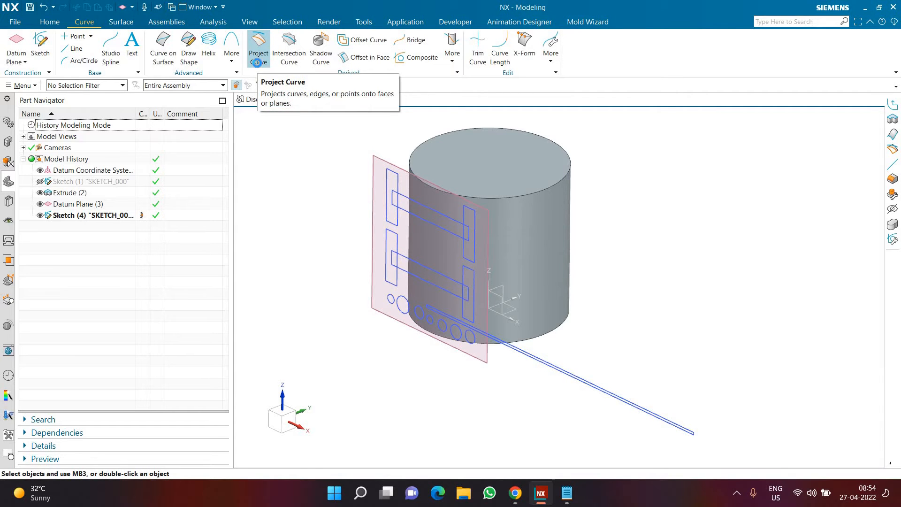
click(257, 63)
drag(284, 136, 209, 144)
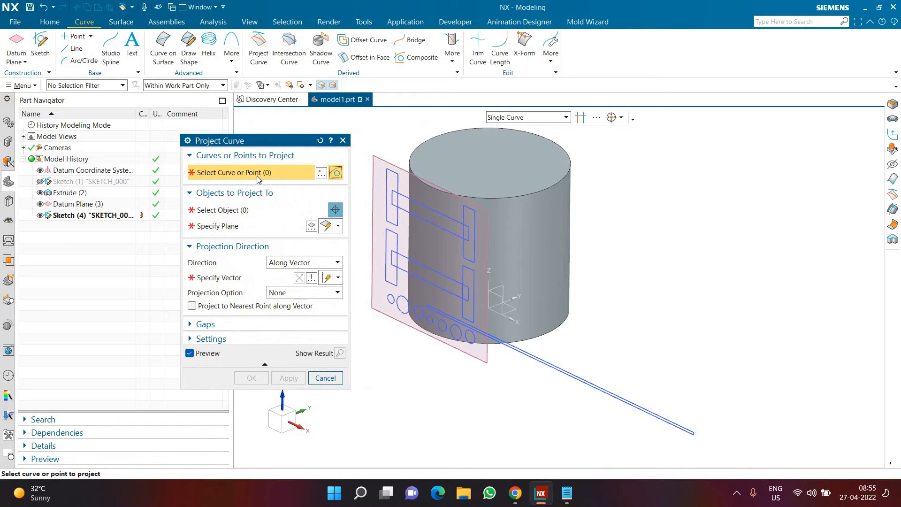
scroll(383, 195, up, 3)
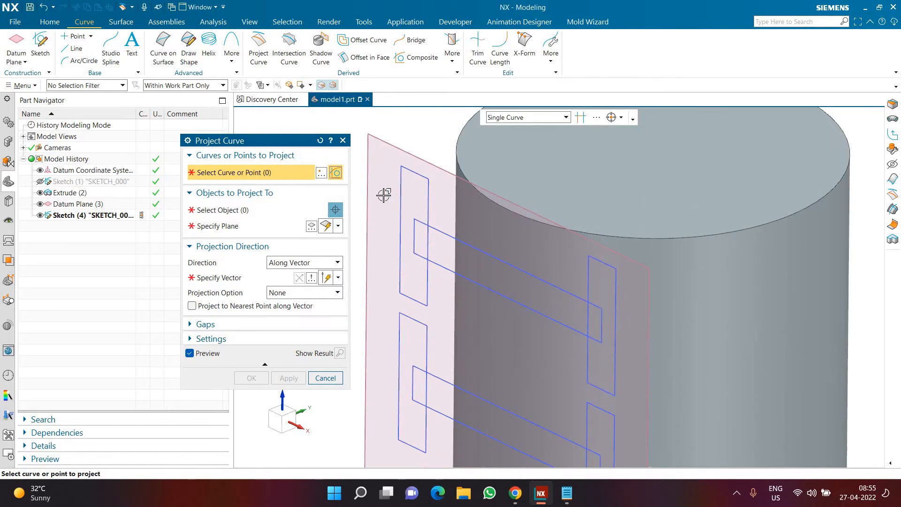
click(580, 120)
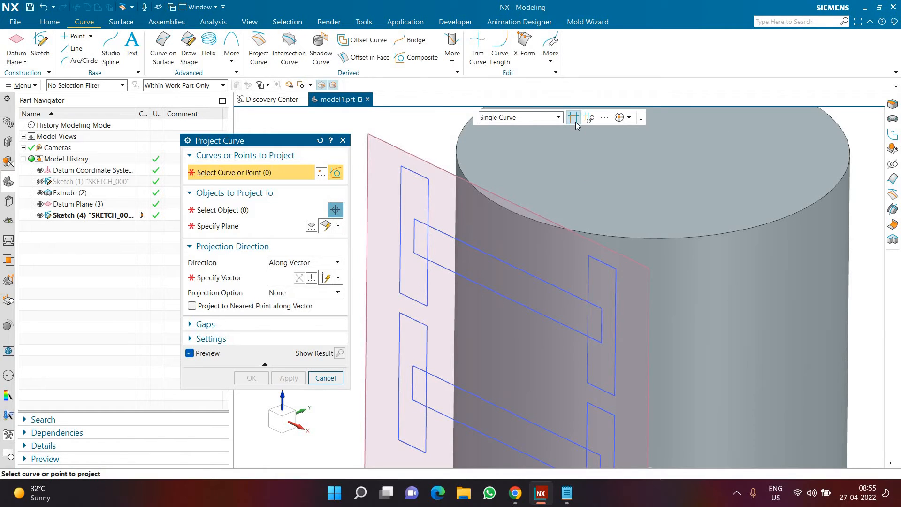
click(452, 234)
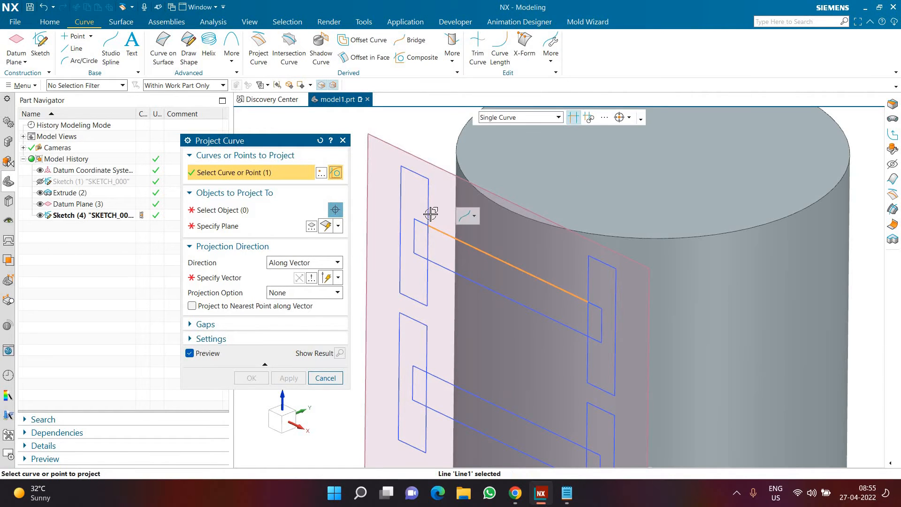
click(431, 208)
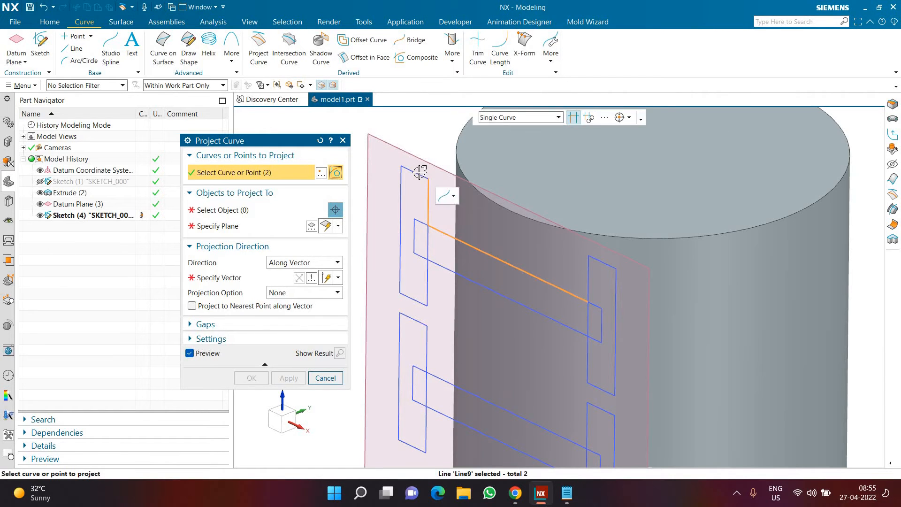
click(400, 189)
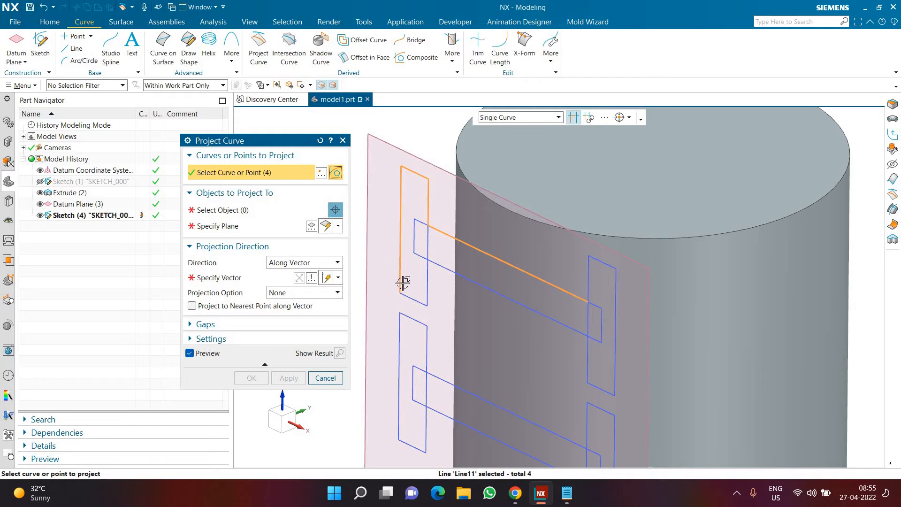
click(427, 292)
click(428, 279)
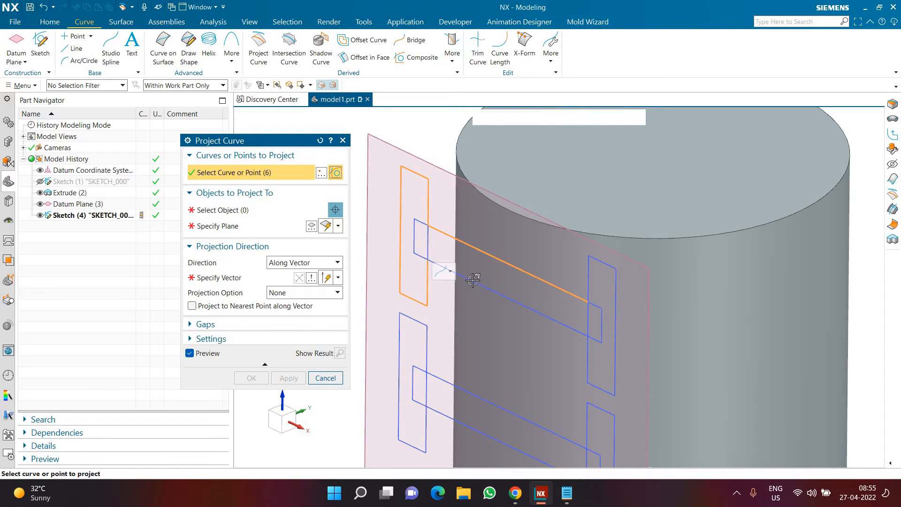
Add the lower crossbar line and the right upright's outer outline of the upper H shape to the curves to project
click(586, 349)
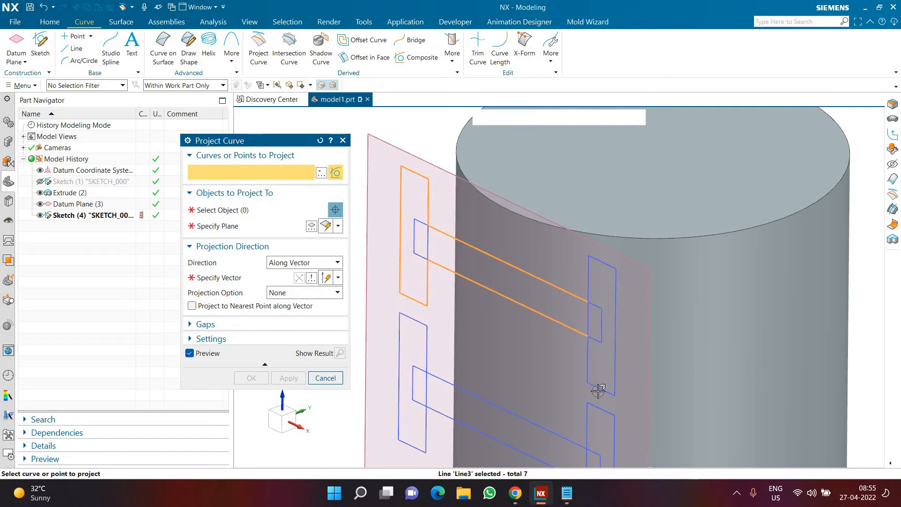
click(598, 390)
click(615, 307)
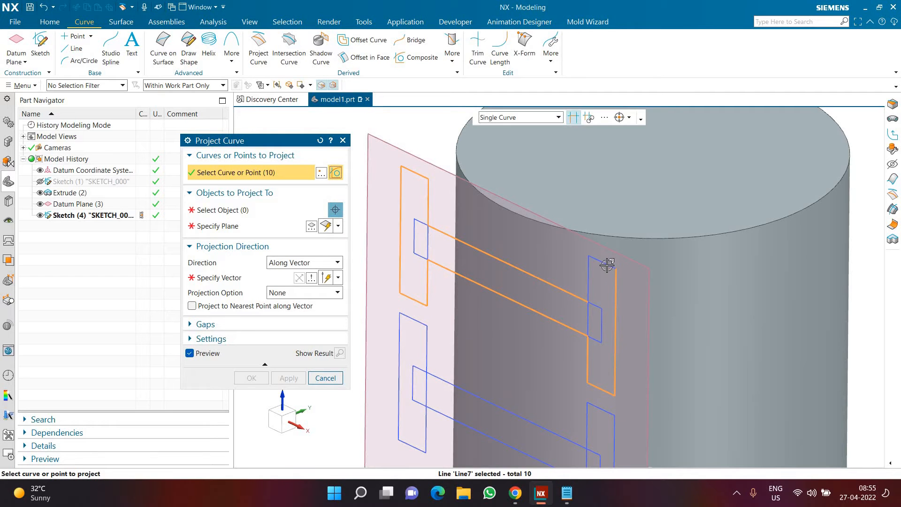
click(593, 271)
key(ctrl+f)
Set the cylindrical face as the projection target and the Y-axis as the projection direction
click(260, 212)
click(205, 210)
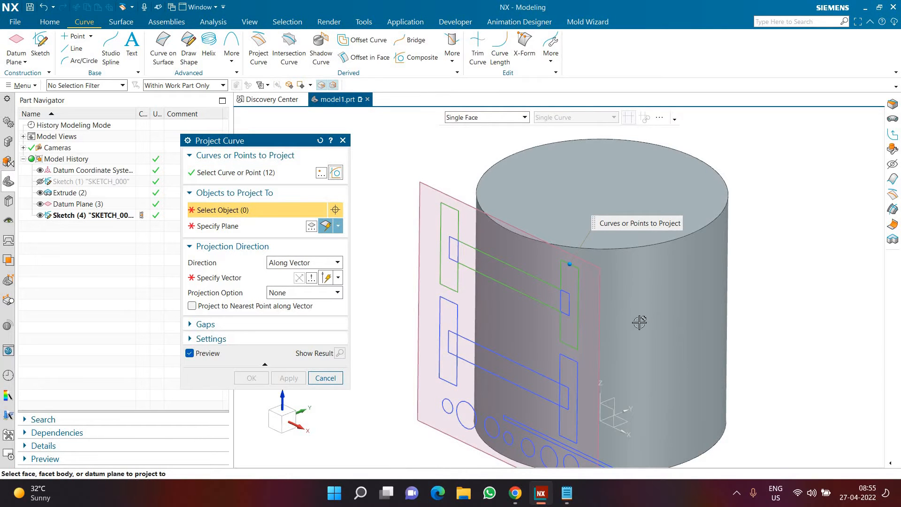
click(723, 332)
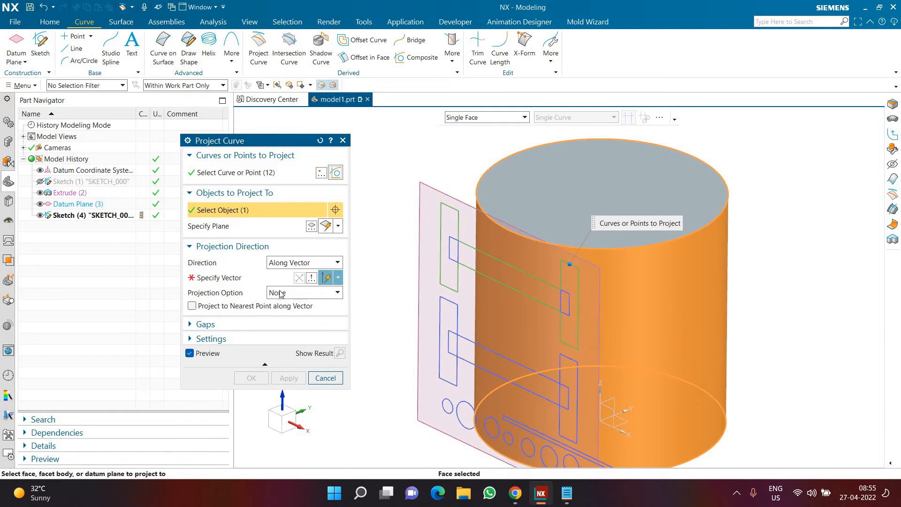
click(254, 280)
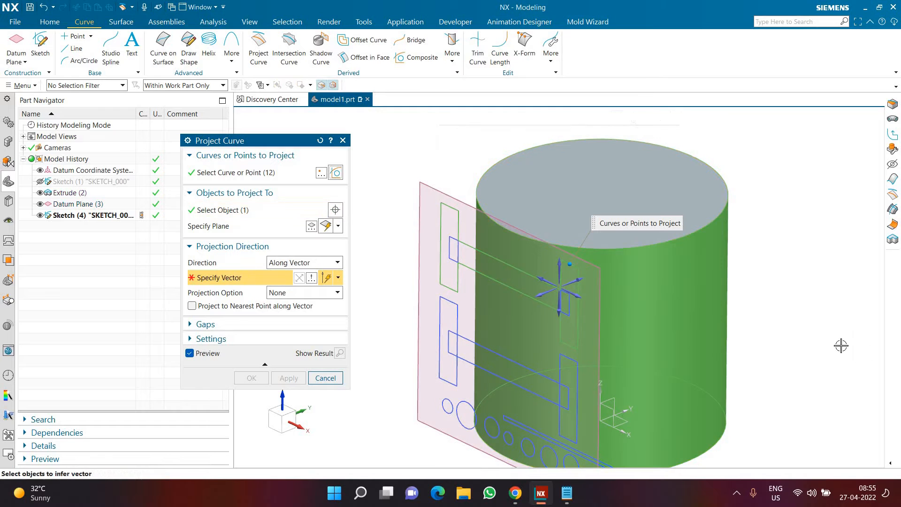
click(577, 282)
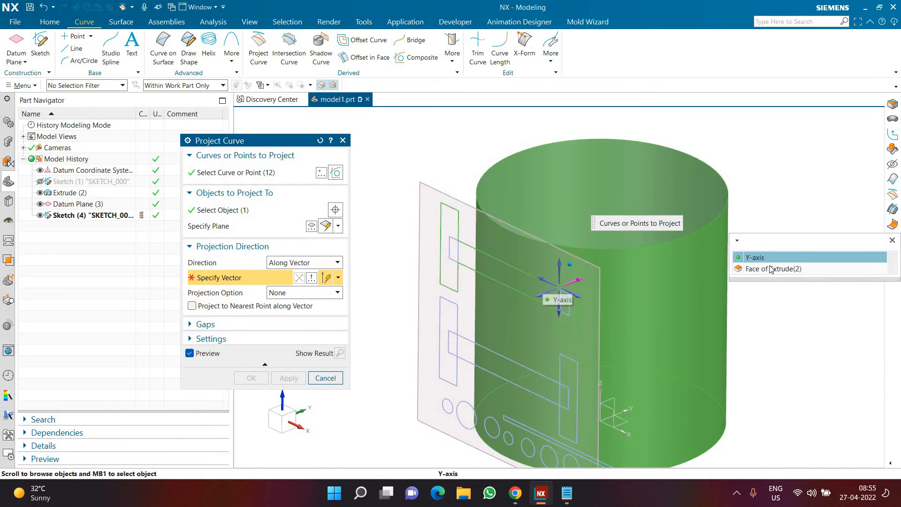
click(754, 257)
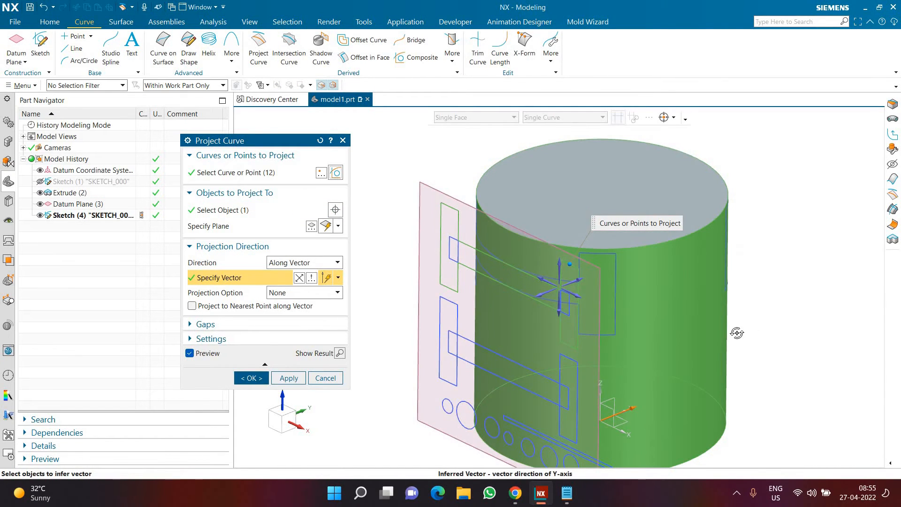
Enable projection to the nearest point along the vector and create the projected curve on the cylinder
middle_drag(736, 332, 669, 332)
scroll(670, 332, down, 4)
scroll(819, 319, up, 3)
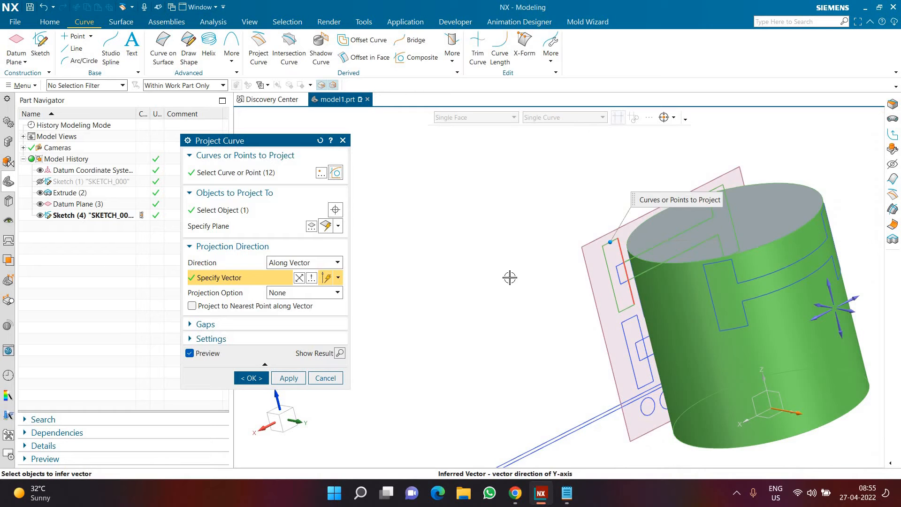
scroll(516, 270, down, 2)
middle_drag(522, 263, 573, 276)
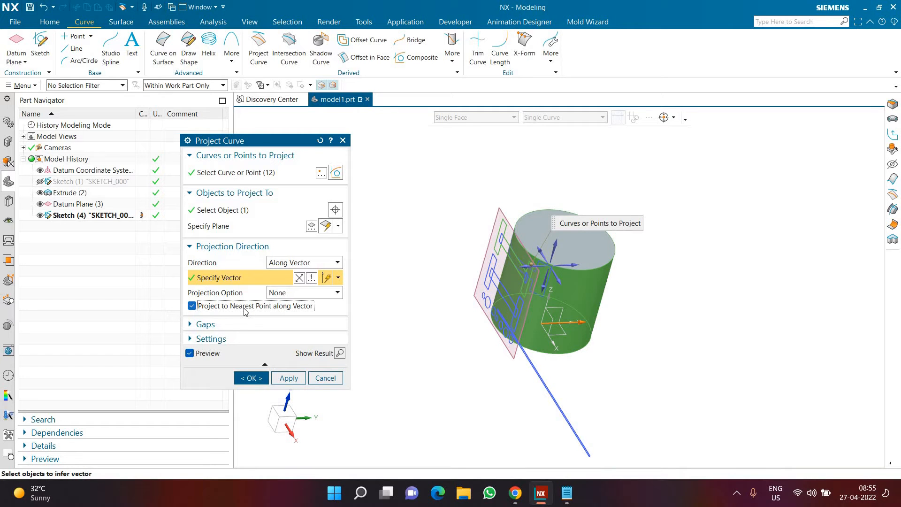
click(247, 378)
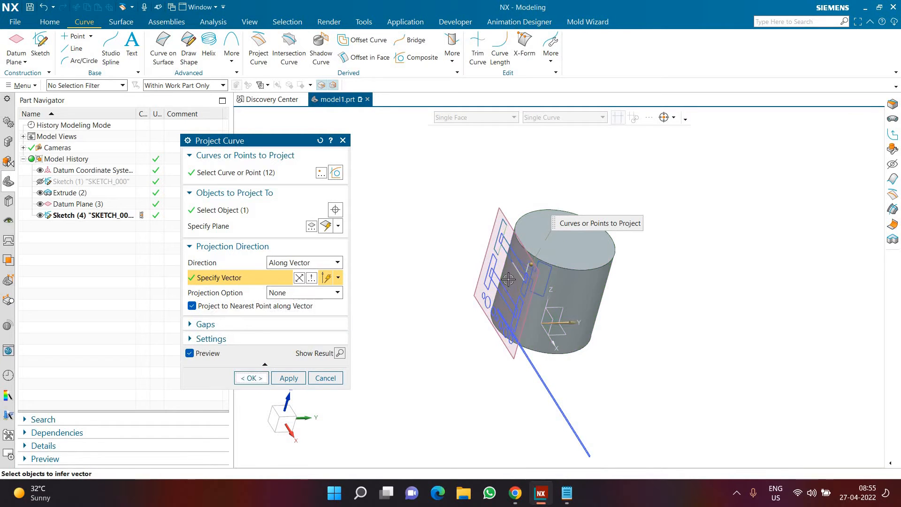
Hide the datum plane to compare the projected curve on the cylinder with the original sketch
scroll(508, 269, up, 5)
middle_drag(523, 252, 313, 233)
scroll(313, 233, down, 3)
click(40, 214)
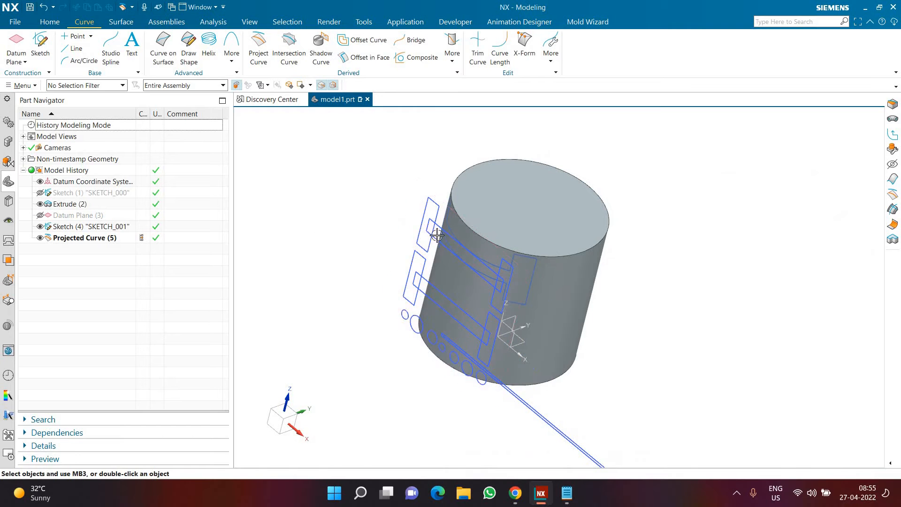
middle_drag(428, 228, 509, 266)
scroll(509, 265, up, 4)
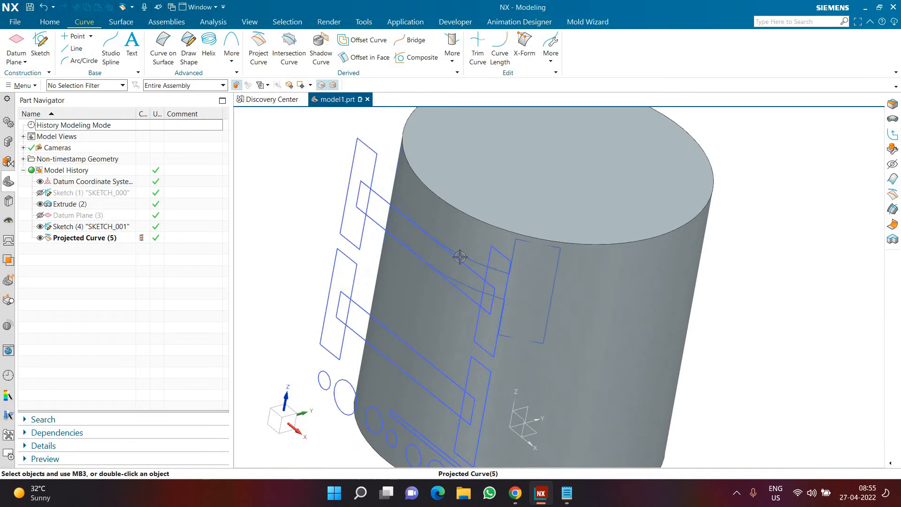
Try joining the upper corner of the sketch's right upright to the matching projected curve corner with a line, and undo it
scroll(263, 159, down, 2)
click(69, 52)
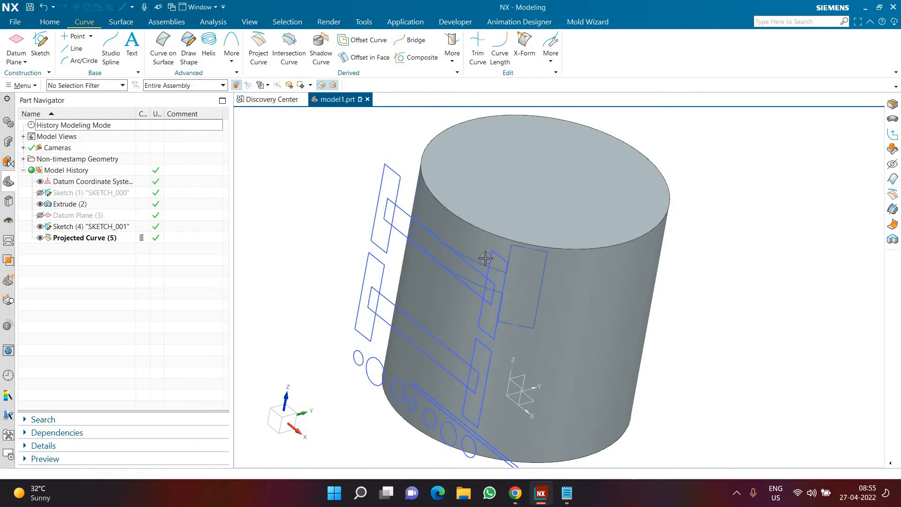
middle_drag(474, 260, 500, 269)
scroll(500, 268, up, 3)
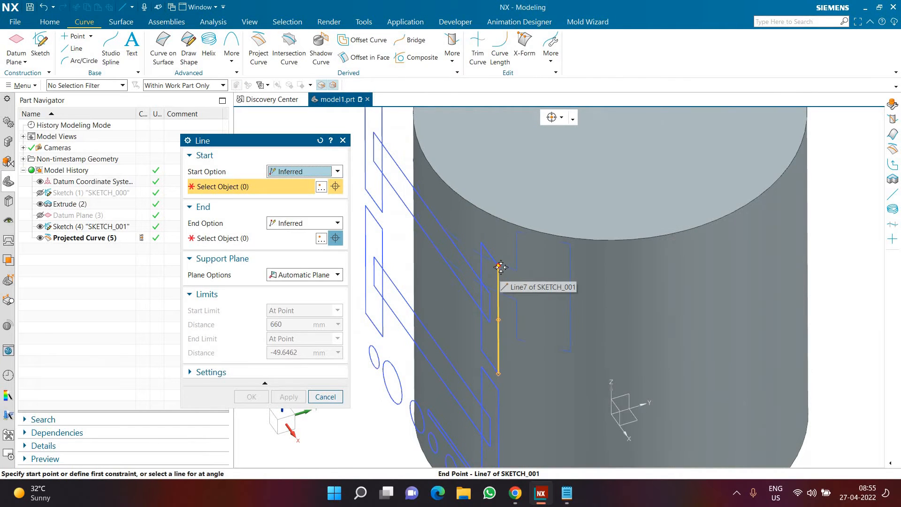
click(539, 261)
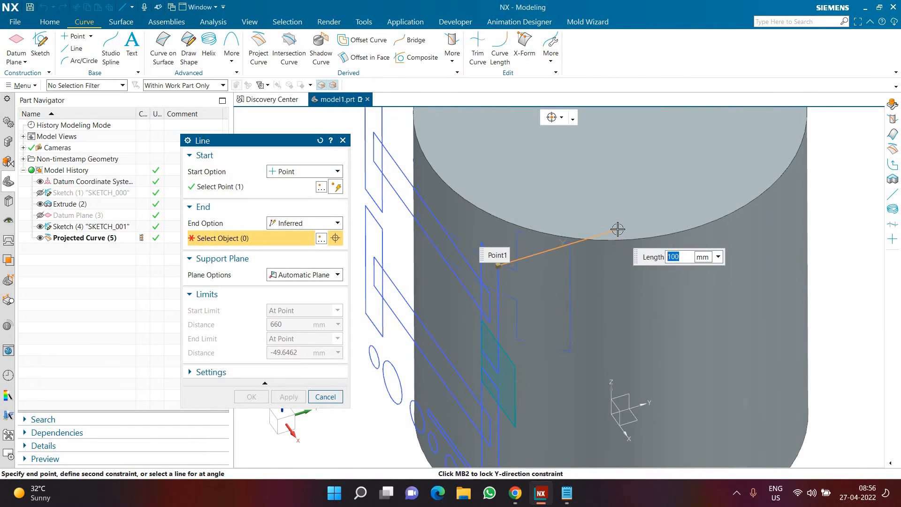
middle_click(539, 282)
mouse_move(537, 280)
middle_down()
mouse_move(617, 286)
mouse_move(654, 239)
mouse_move(696, 218)
middle_up()
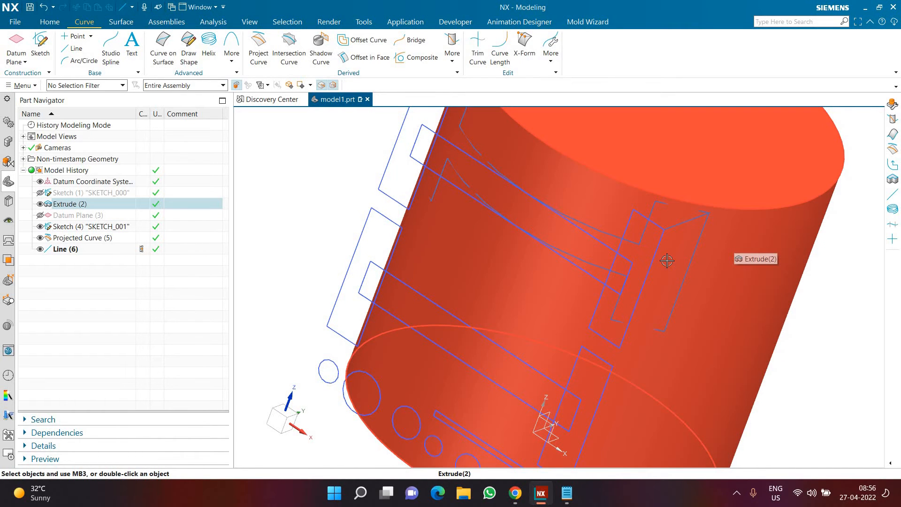
key(ctrl+z)
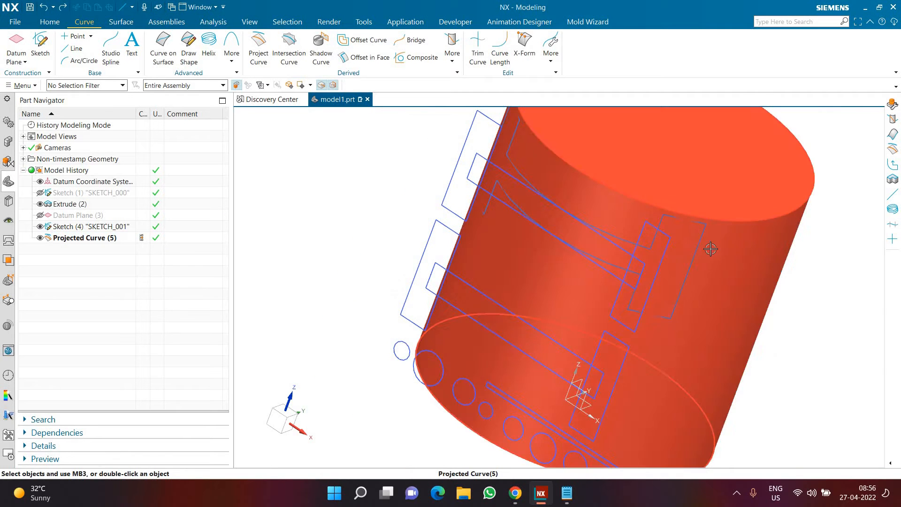
Start wrapping curves and select the lower H-shaped outline of the sketch, made of connected curves that stop at intersections
middle_drag(701, 238, 710, 252)
scroll(711, 252, up, 2)
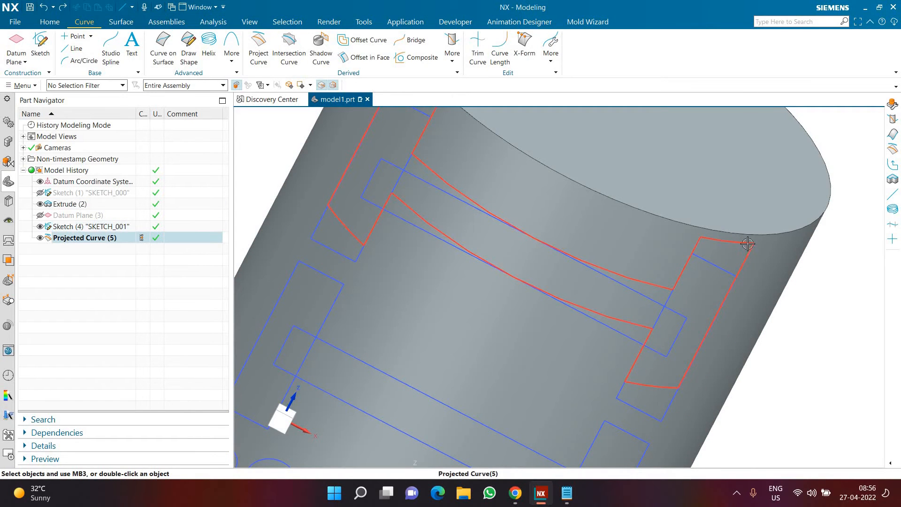
scroll(673, 267, down, 4)
middle_drag(647, 277, 408, 212)
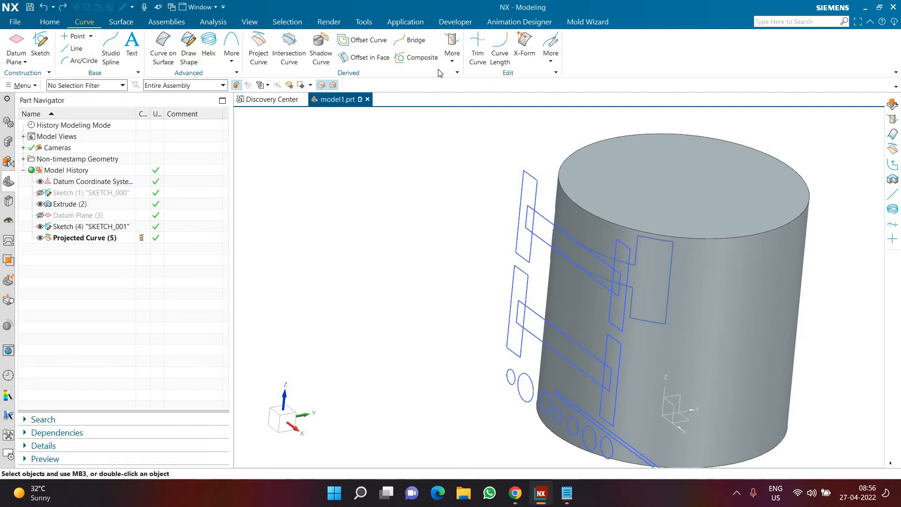
click(451, 62)
click(472, 157)
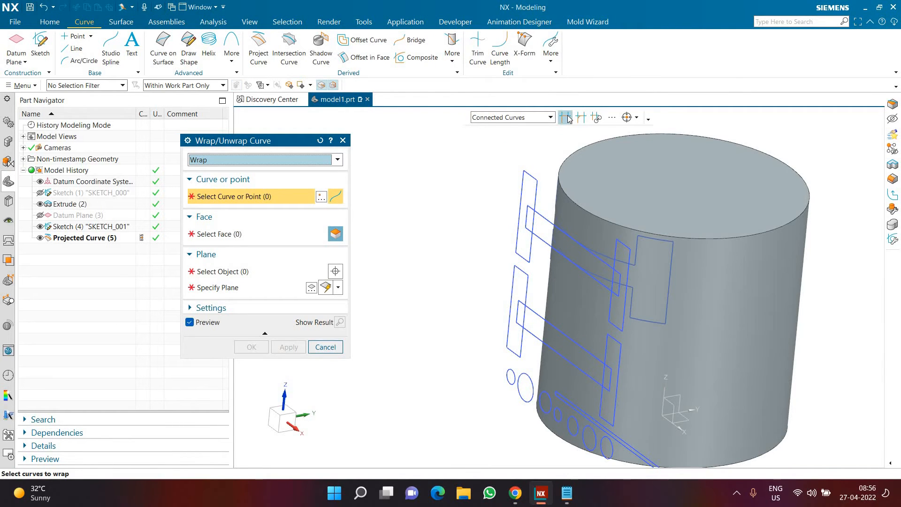
scroll(561, 300, down, 3)
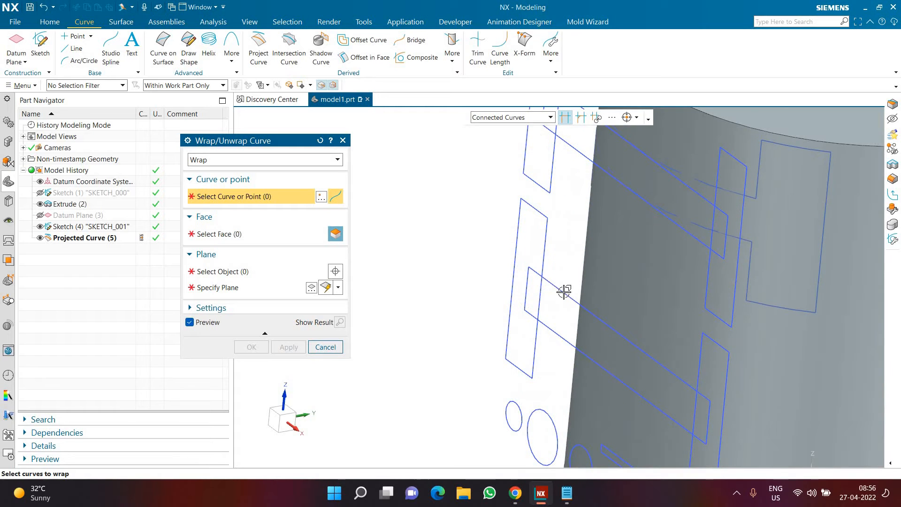
click(543, 256)
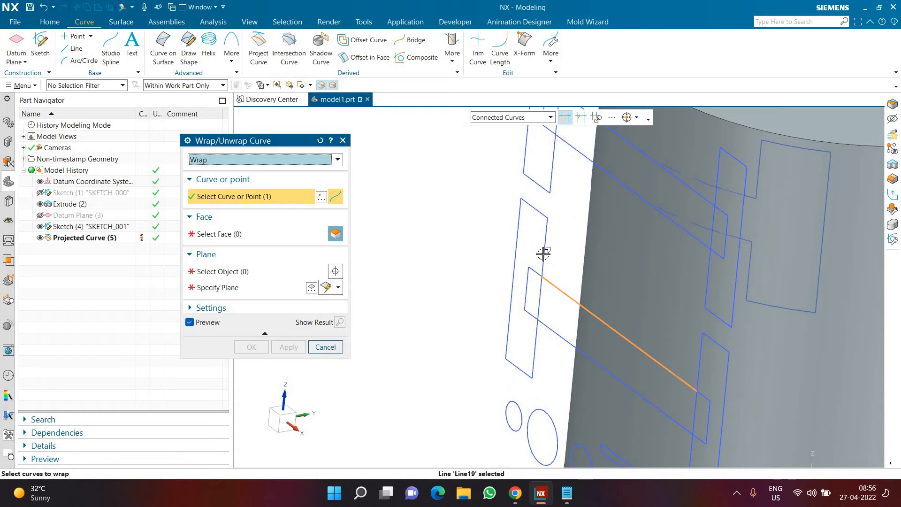
click(545, 327)
scroll(568, 308, up, 3)
scroll(577, 311, down, 3)
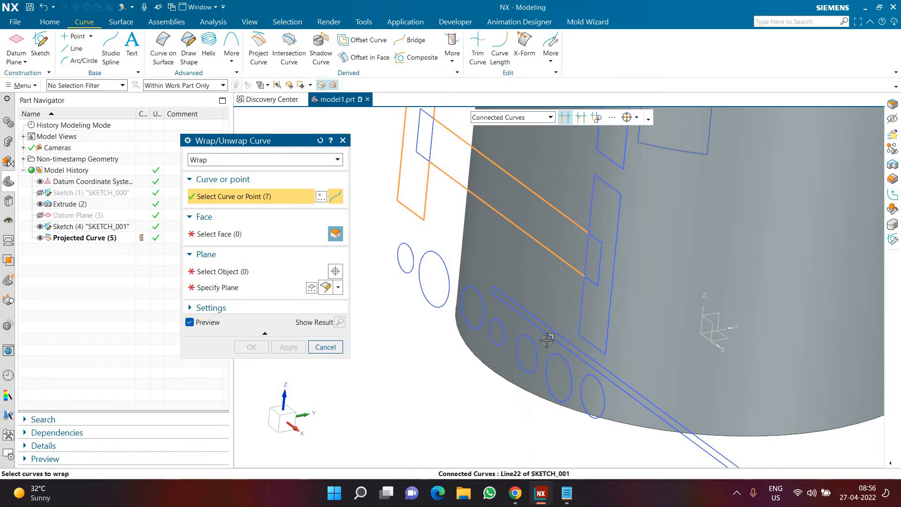
click(581, 324)
scroll(581, 324, up, 3)
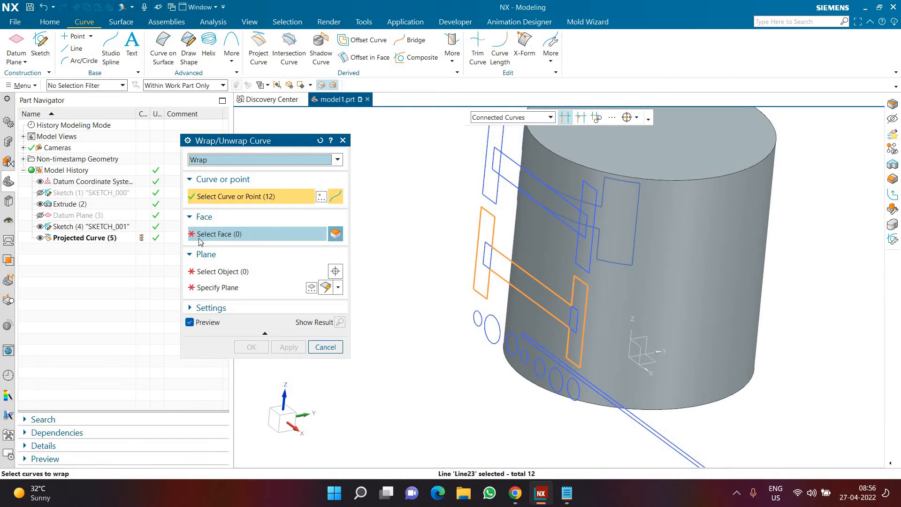
Set the cylindrical face as the wrap face and the tangent datum plane as the plane, and create the wrapped curve
click(201, 235)
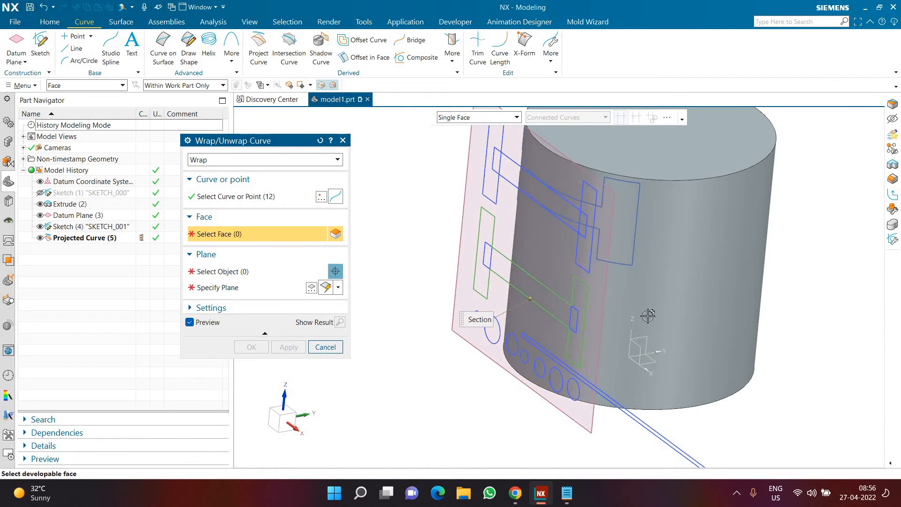
click(663, 330)
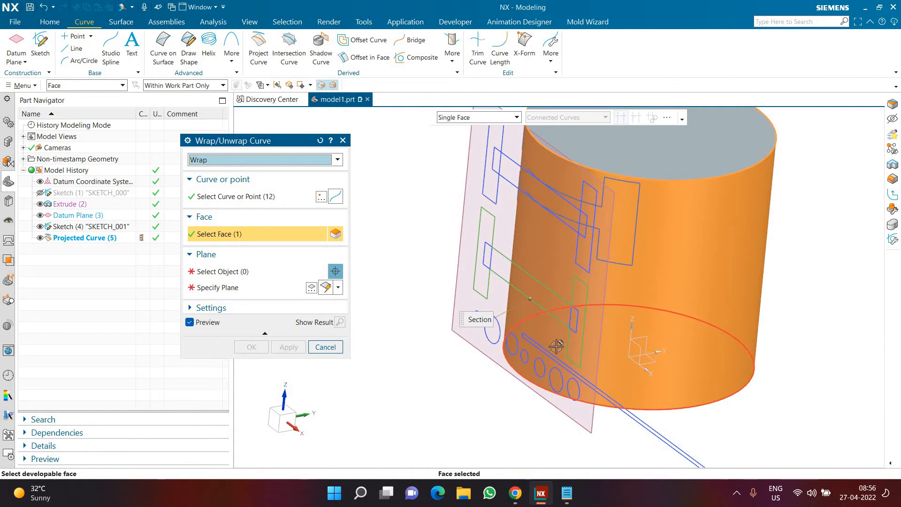
click(240, 272)
click(585, 431)
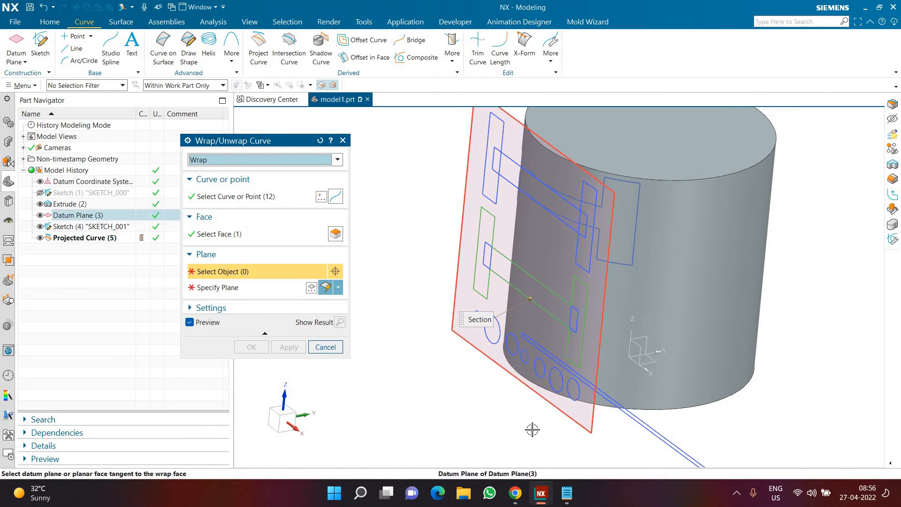
middle_drag(467, 389, 371, 376)
click(253, 347)
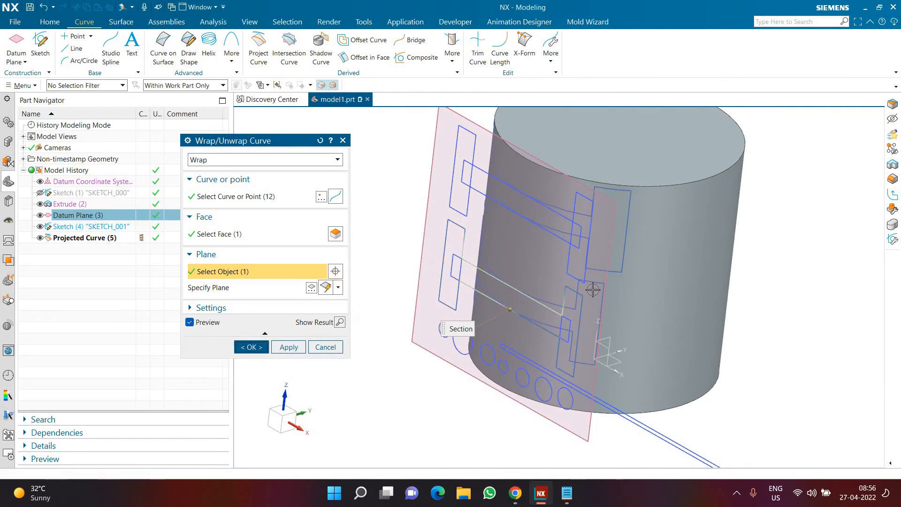
scroll(584, 275, down, 4)
scroll(593, 318, up, 4)
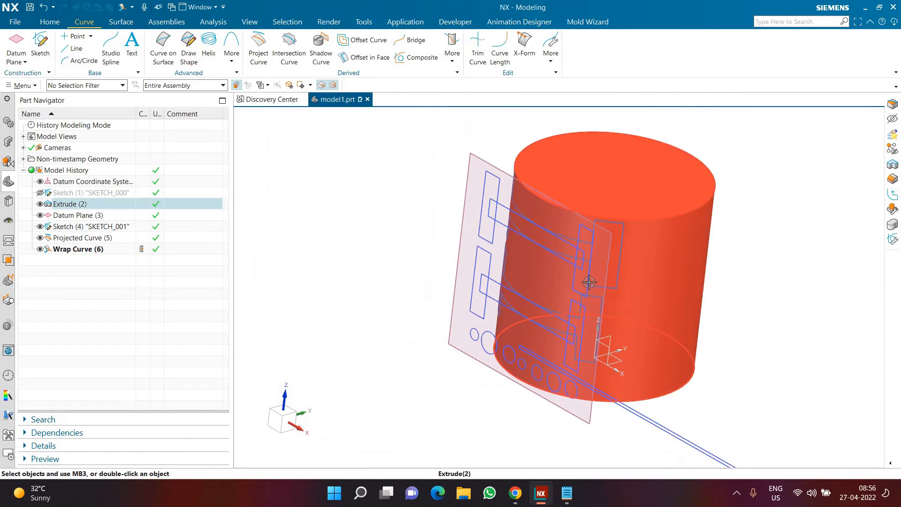
Measure the length of the top edge of the projected curve's right upright and clear the measurement
click(213, 22)
click(18, 46)
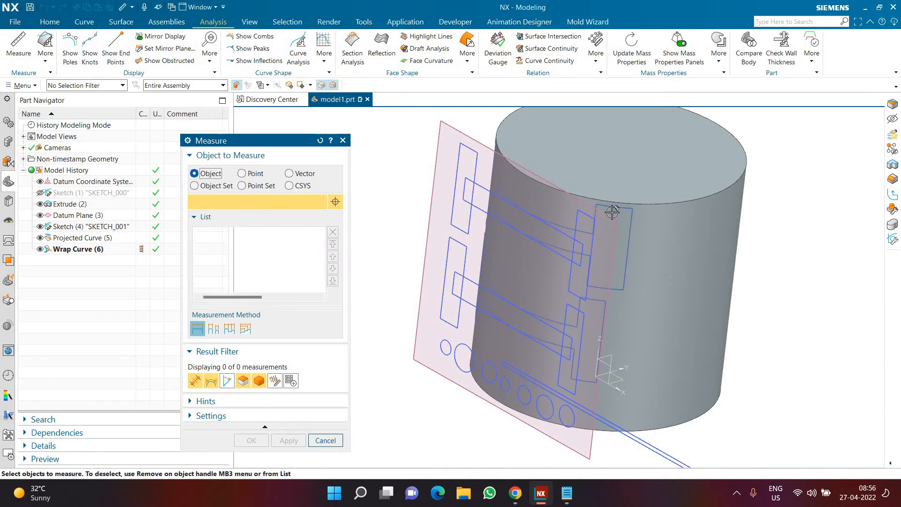
scroll(599, 197, down, 3)
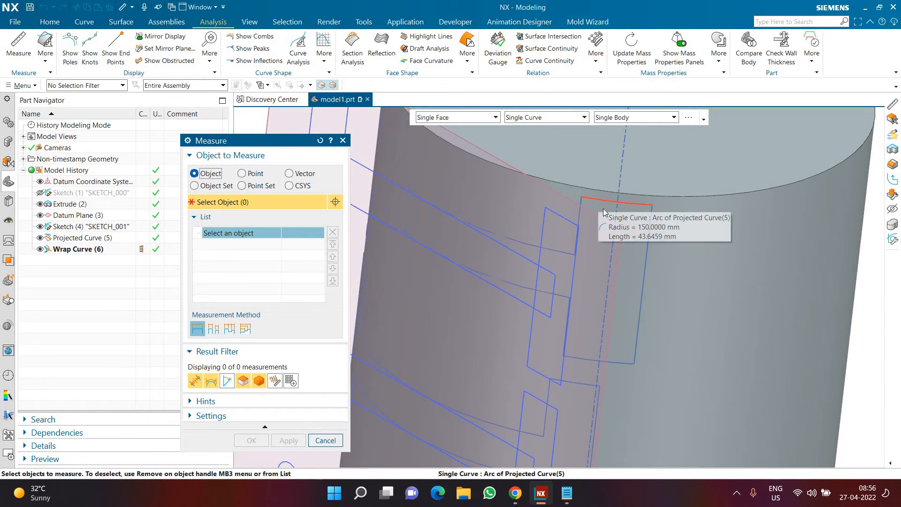
click(599, 197)
click(754, 257)
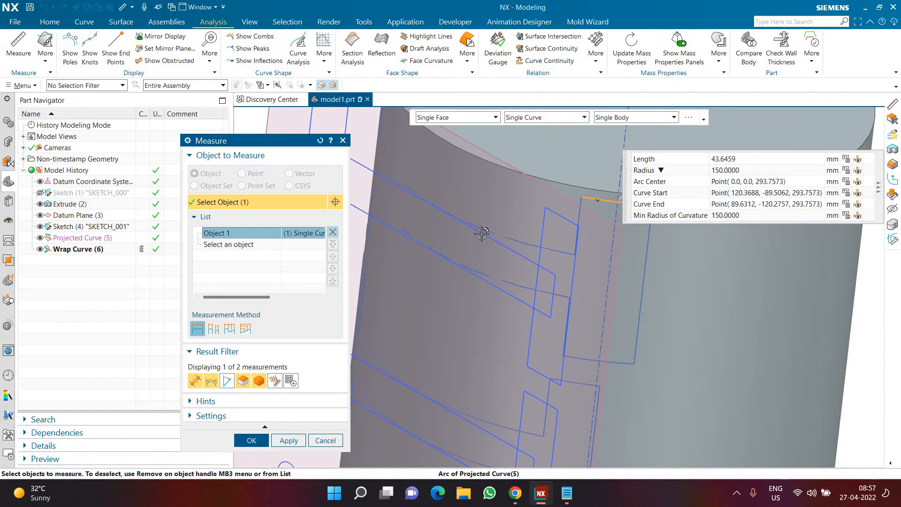
click(331, 234)
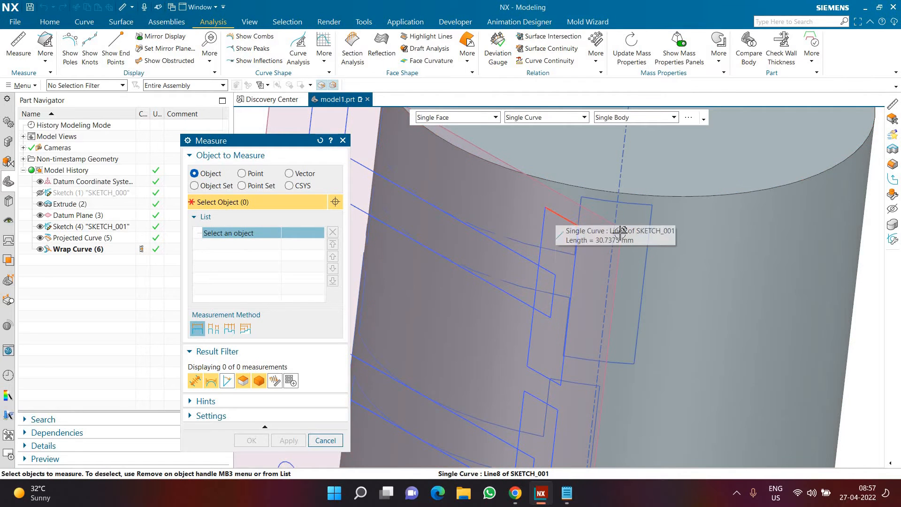
Measure the matching top line of the upper sketch profile's right upright and clear the measurement
click(555, 213)
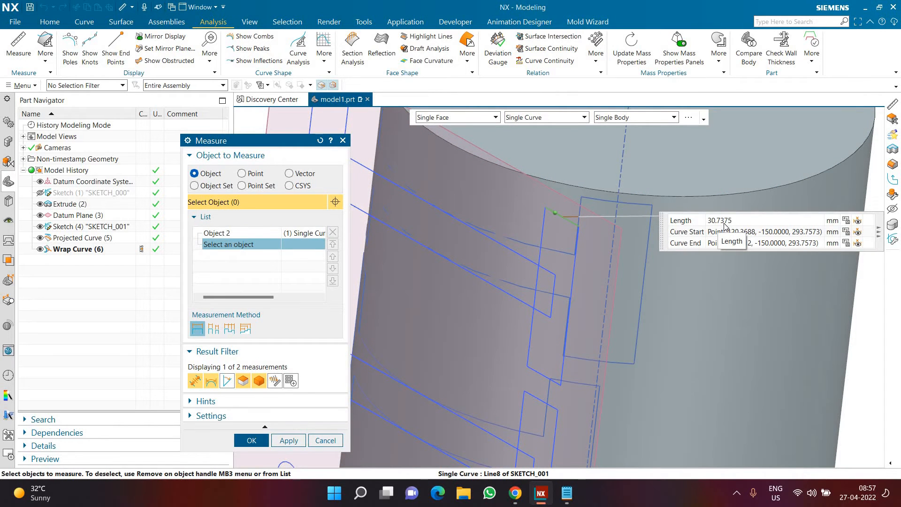
click(308, 233)
click(331, 233)
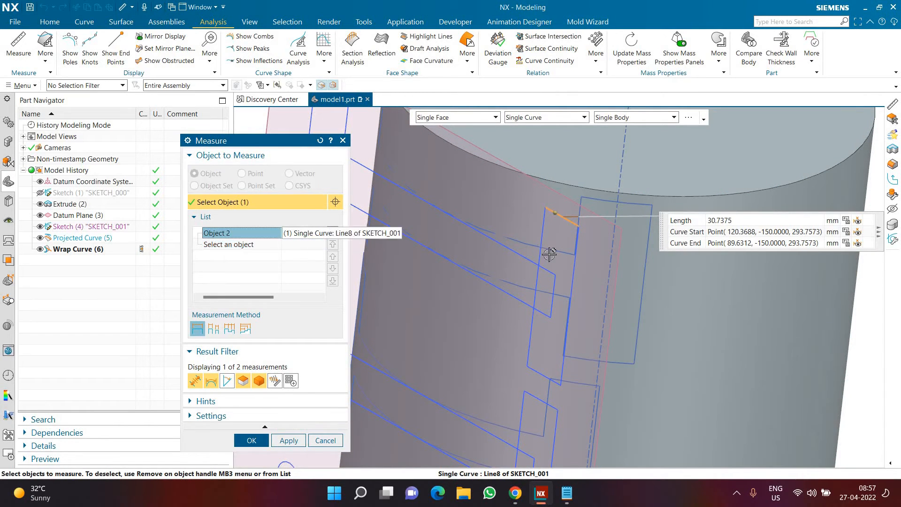
Measure the top line of the lower sketch profile's right upright and its matching wrapped arc, and close the measurement
scroll(590, 213, down, 3)
scroll(567, 262, up, 5)
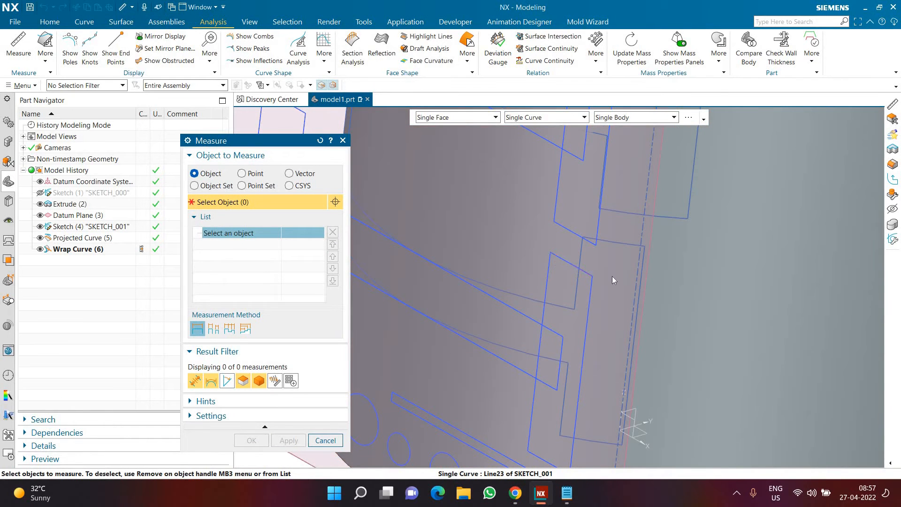
click(612, 280)
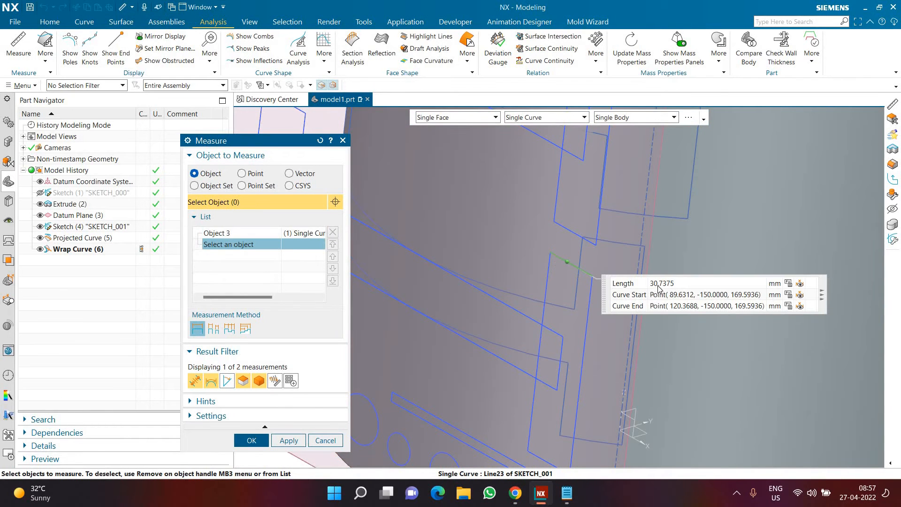
click(300, 234)
click(331, 233)
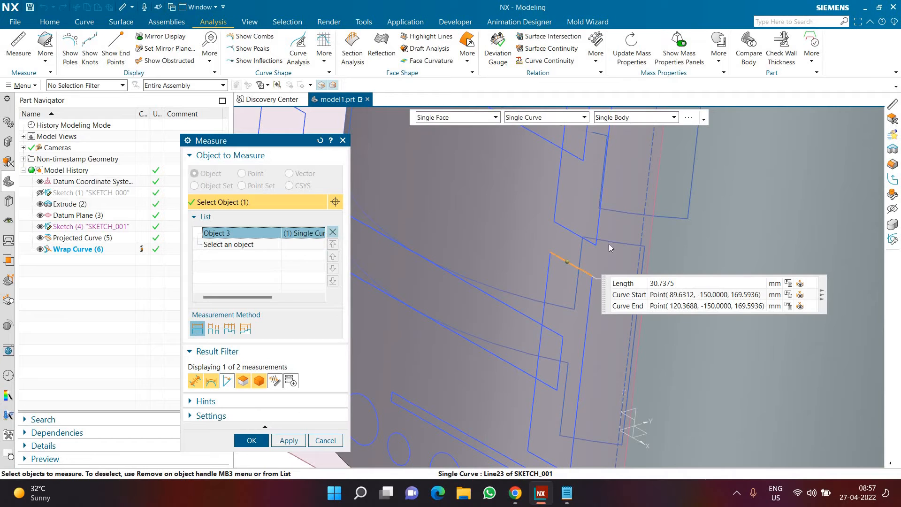
click(589, 307)
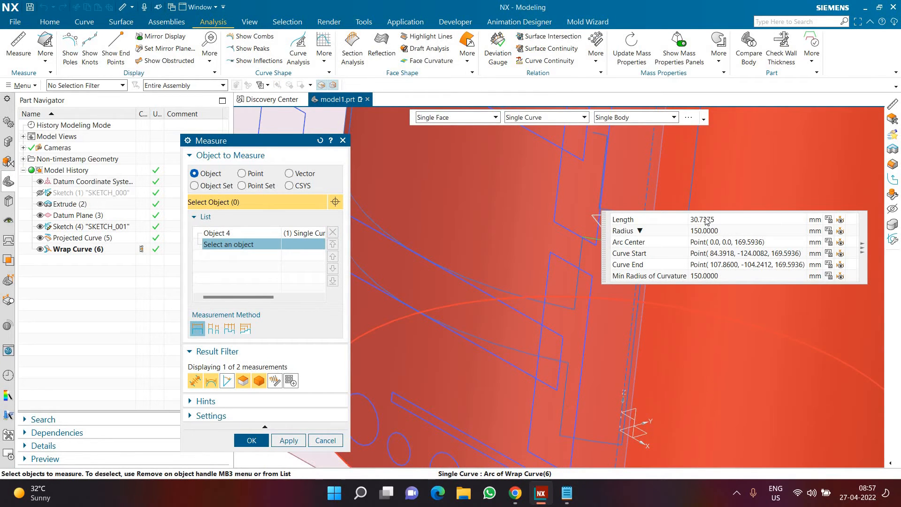
click(331, 447)
Open the wrapped curve's definition to review its selected curves, face, plane and tolerances, and leave it without changes
click(103, 250)
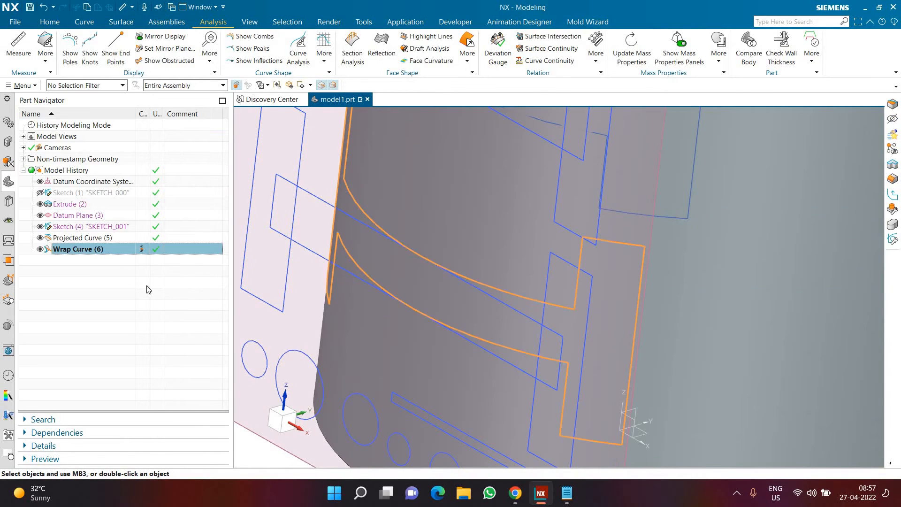
click(234, 286)
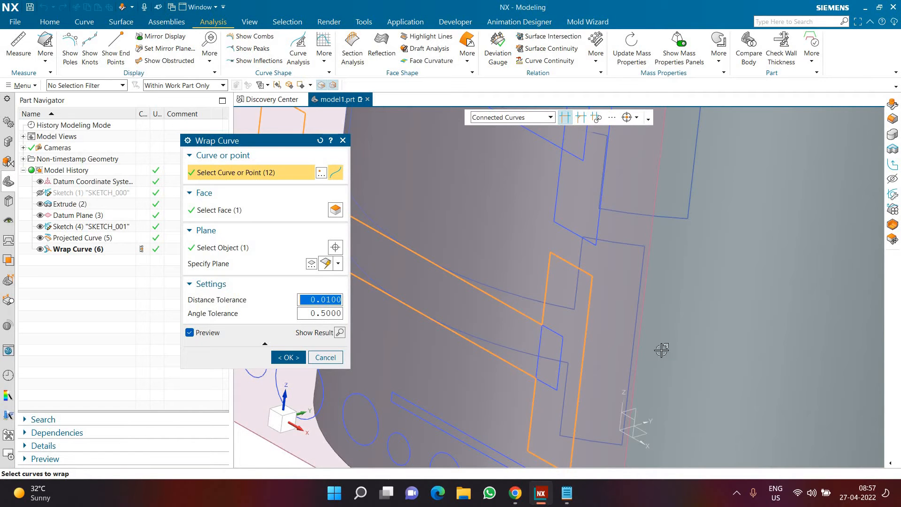
scroll(635, 344, down, 6)
scroll(535, 351, up, 2)
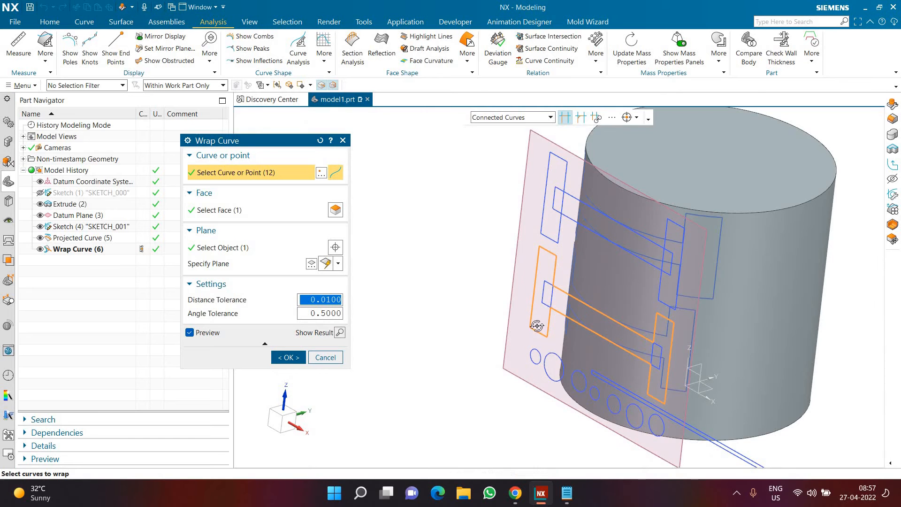
mouse_move(536, 325)
middle_down()
mouse_move(534, 336)
mouse_move(529, 323)
mouse_move(525, 330)
middle_up()
click(328, 359)
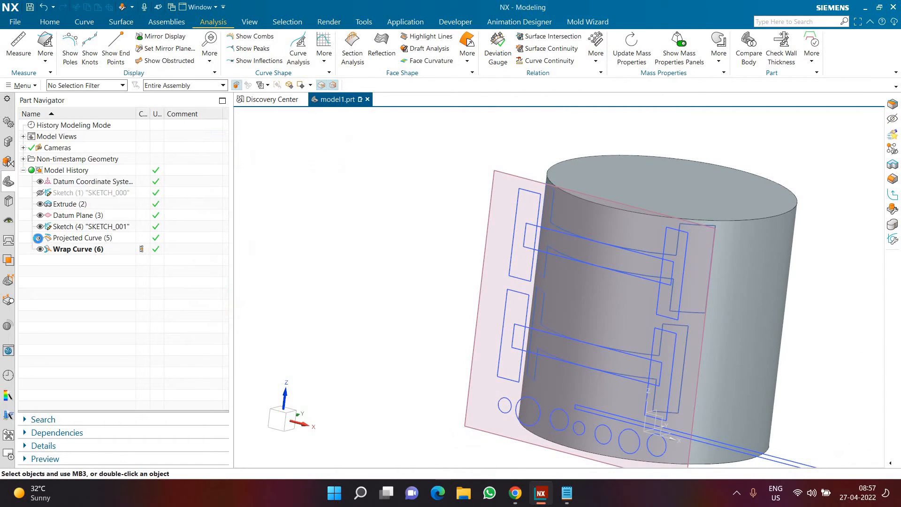
Hide the H-profile sketch and the tangent datum plane to compare the projected and wrapped profiles on the cylinder
click(40, 238)
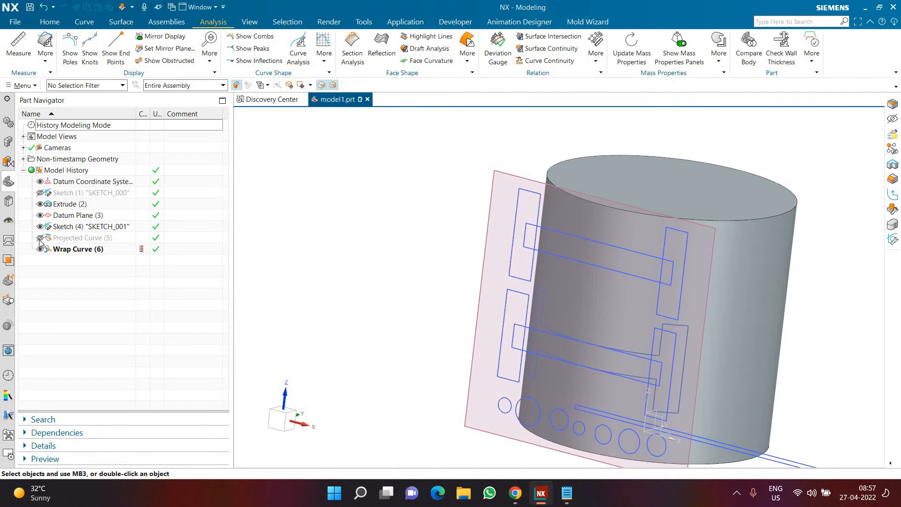
click(40, 238)
click(40, 227)
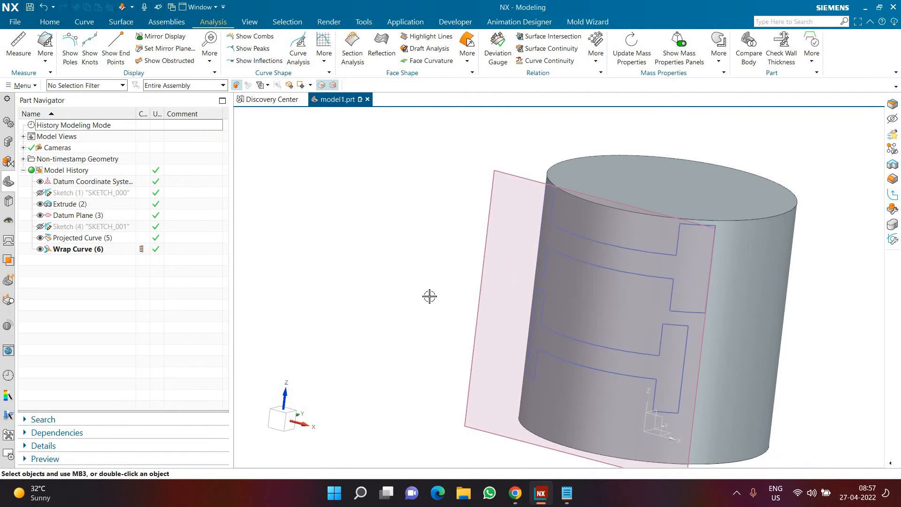
middle_drag(446, 290, 572, 299)
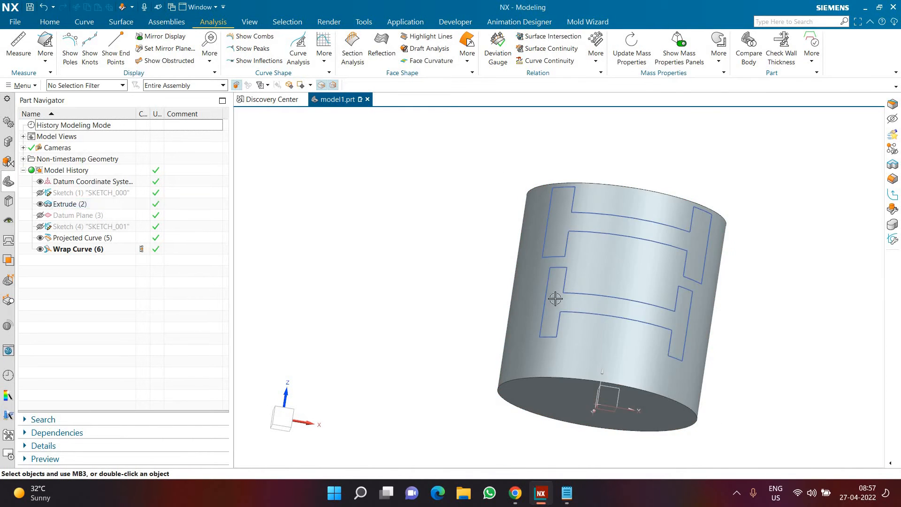
scroll(638, 298, up, 2)
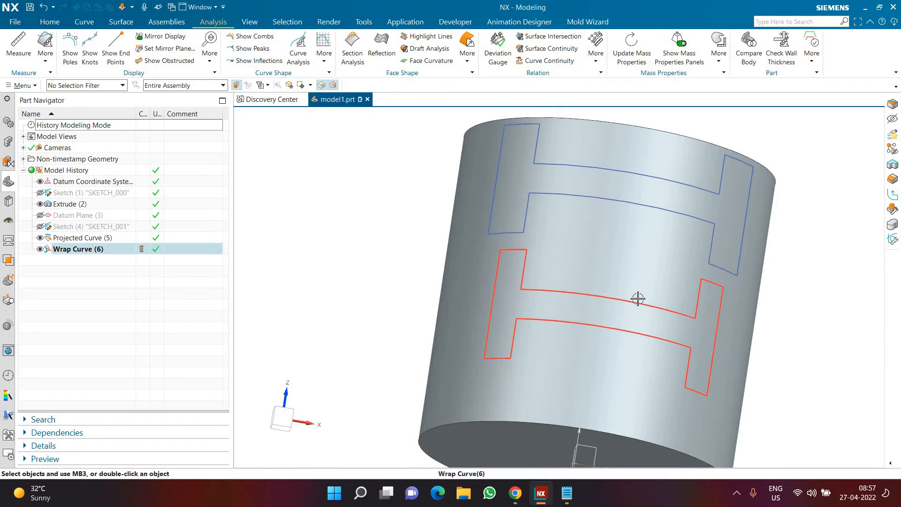
middle_drag(523, 204, 642, 226)
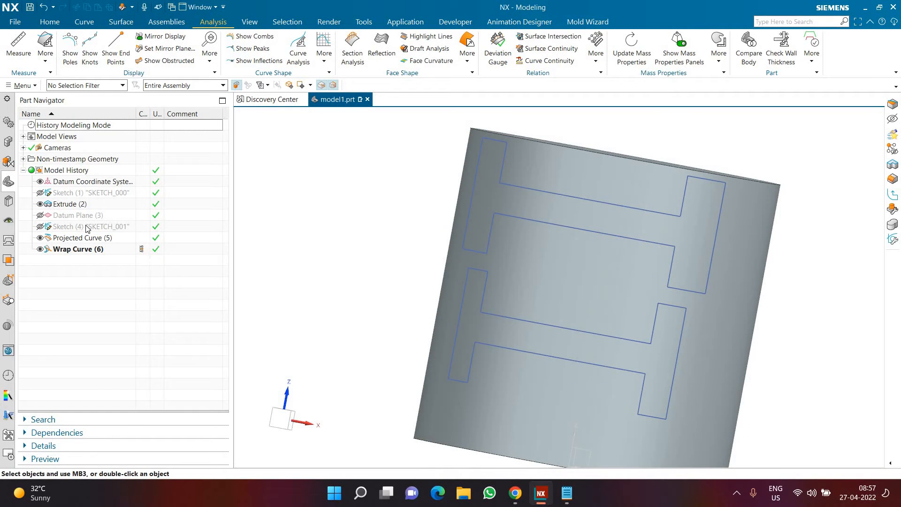
Show the H-profile sketch and the tangent datum plane again
click(40, 226)
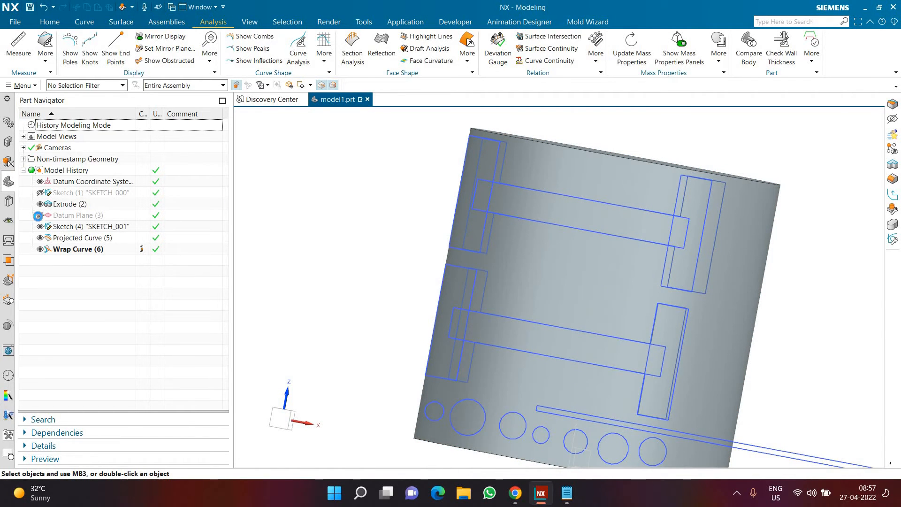
scroll(382, 277, down, 2)
mouse_move(412, 337)
middle_down()
mouse_move(521, 408)
mouse_move(573, 390)
middle_up()
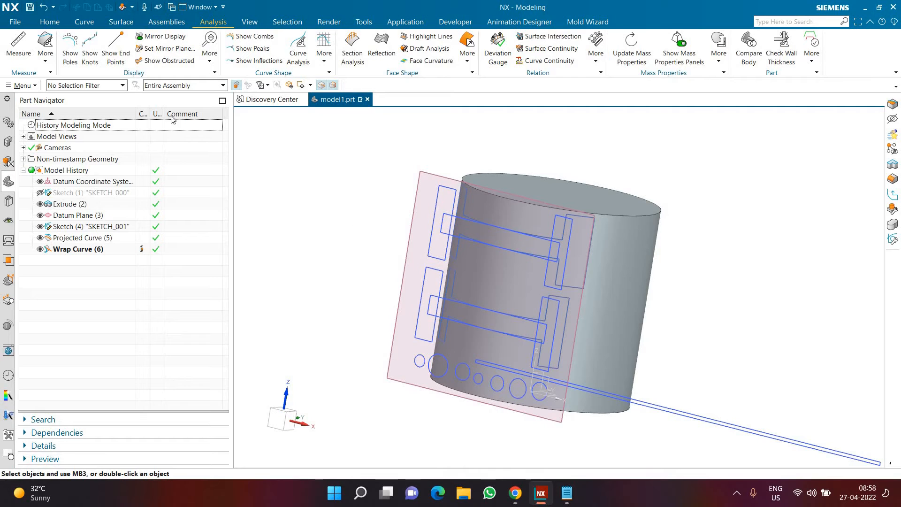
Start Project Curve and select the long thin rectangle's lines as connected curves without stopping at intersections
click(81, 22)
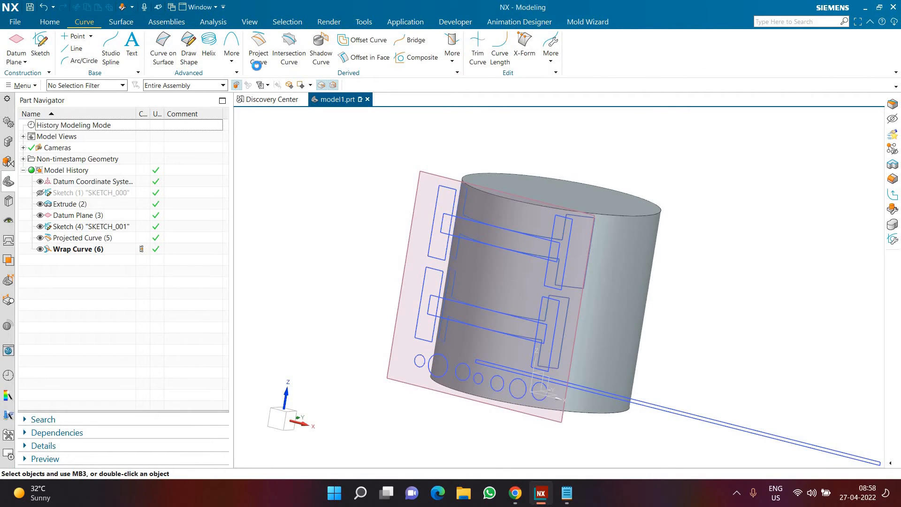
click(257, 59)
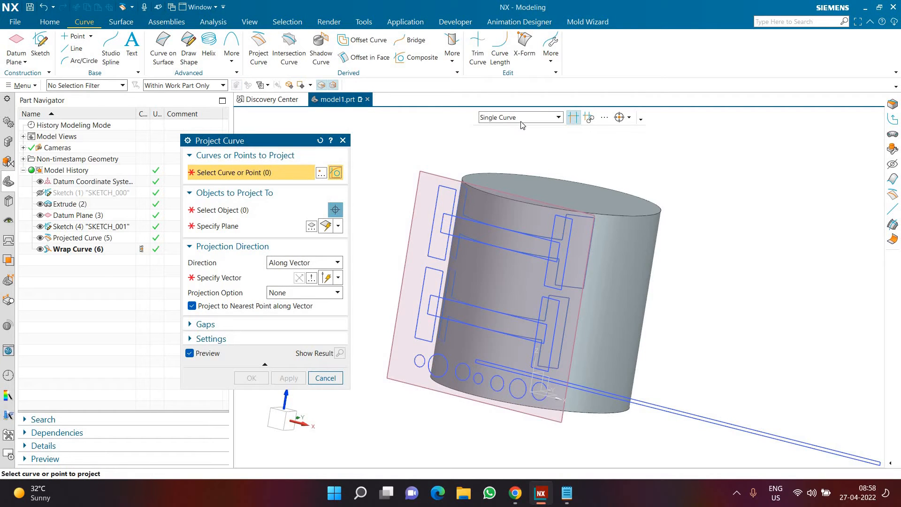
click(519, 117)
click(505, 136)
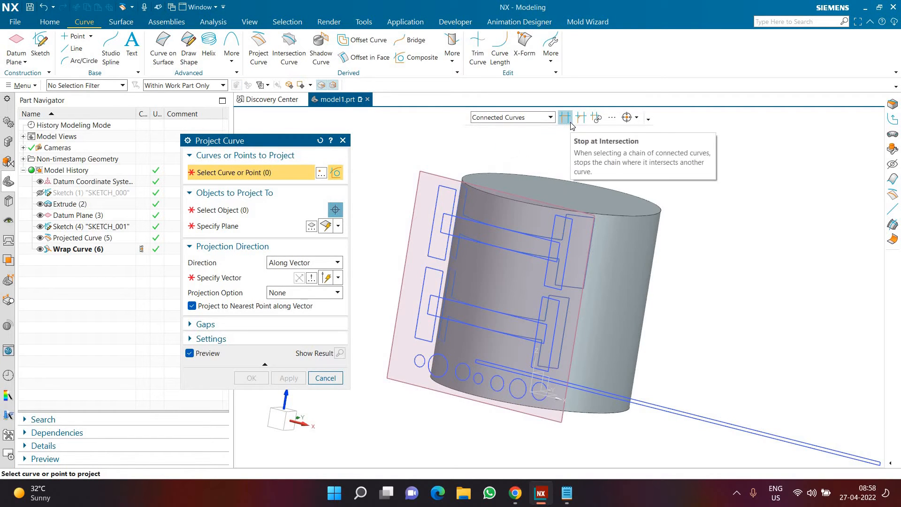
click(679, 408)
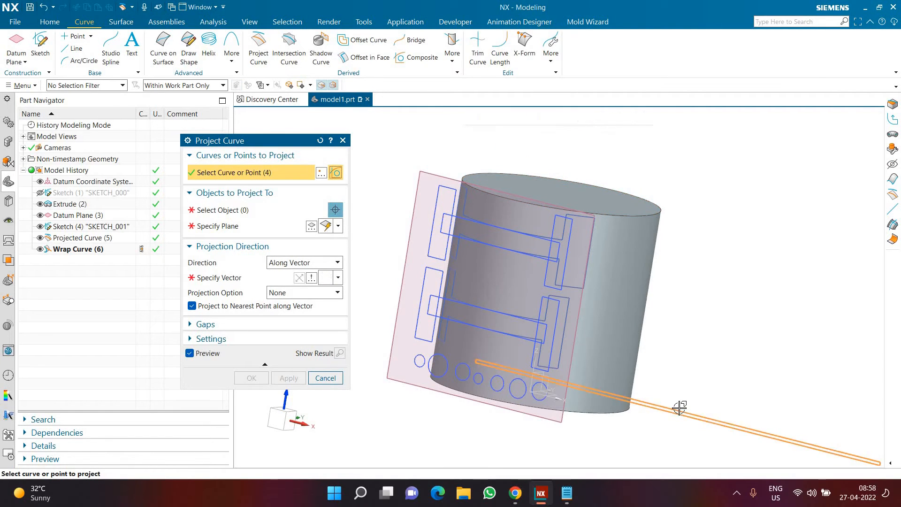
Project the selected thin rectangle onto the cylinder's side face along the Y-axis vector
click(247, 214)
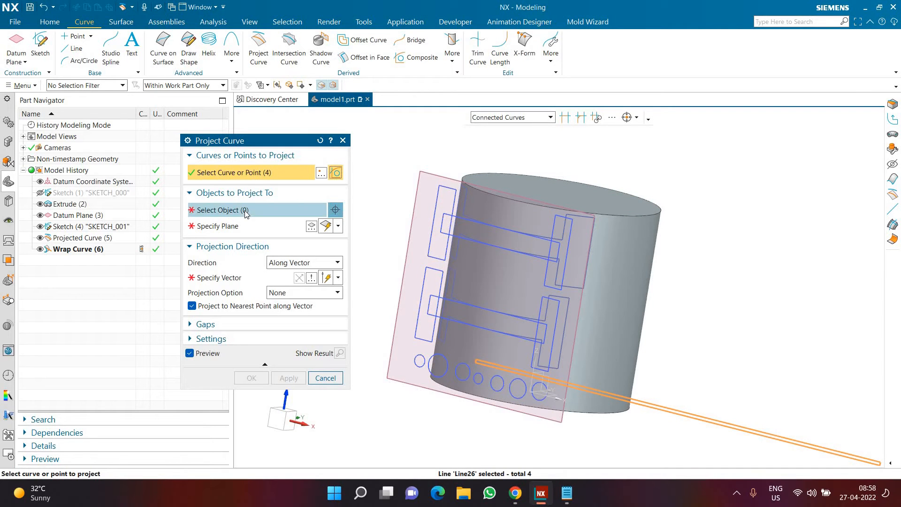
click(608, 331)
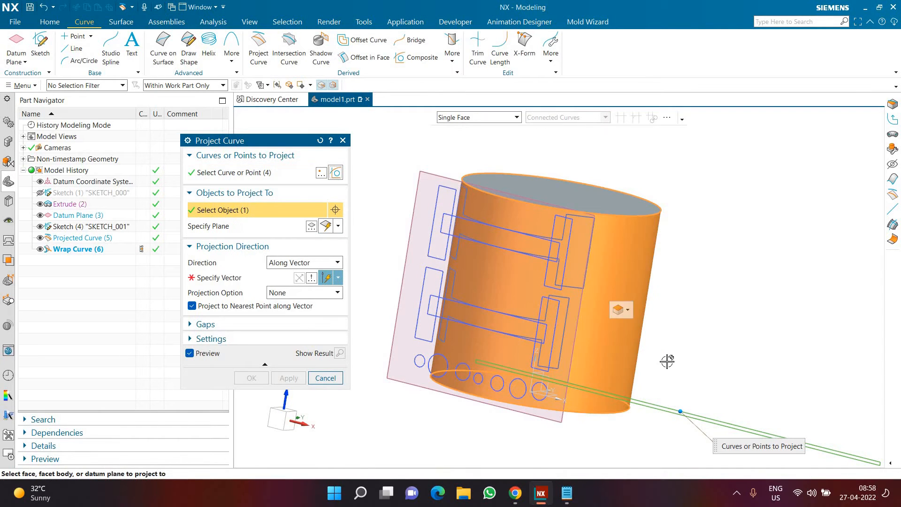
click(223, 280)
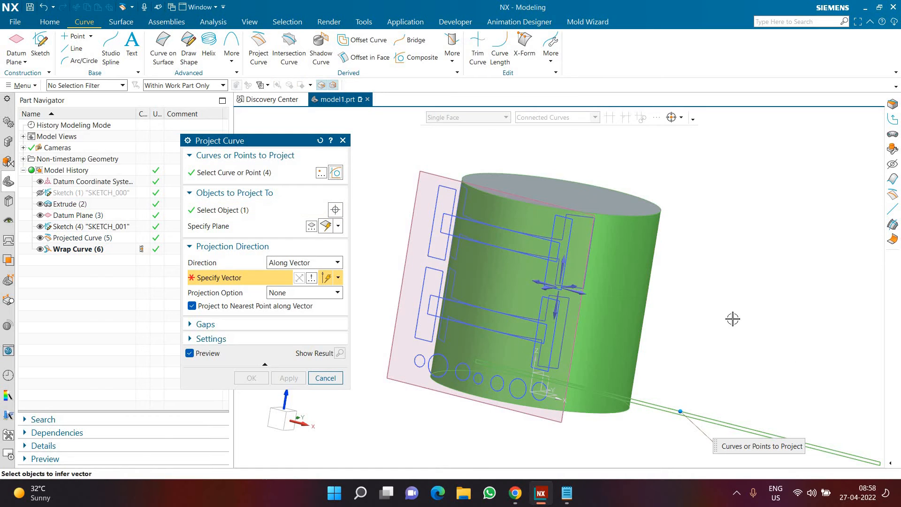
middle_drag(701, 332, 640, 251)
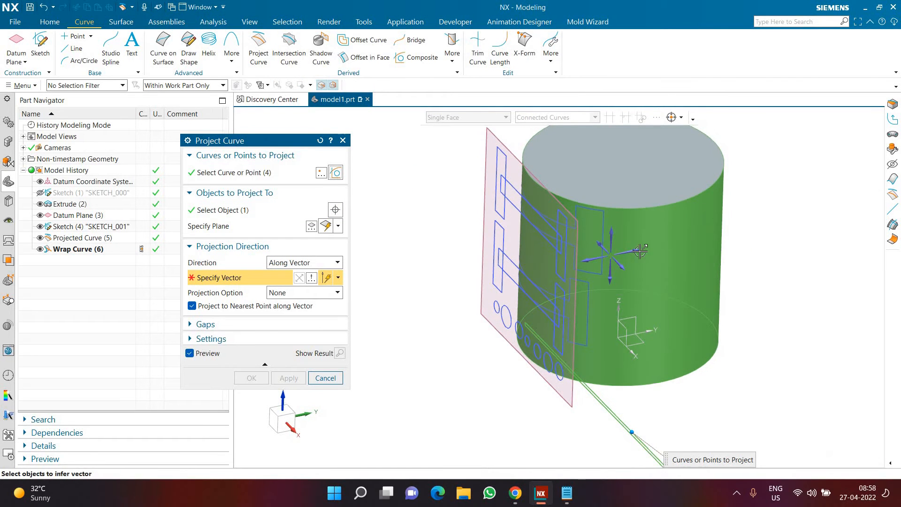
click(659, 336)
click(252, 378)
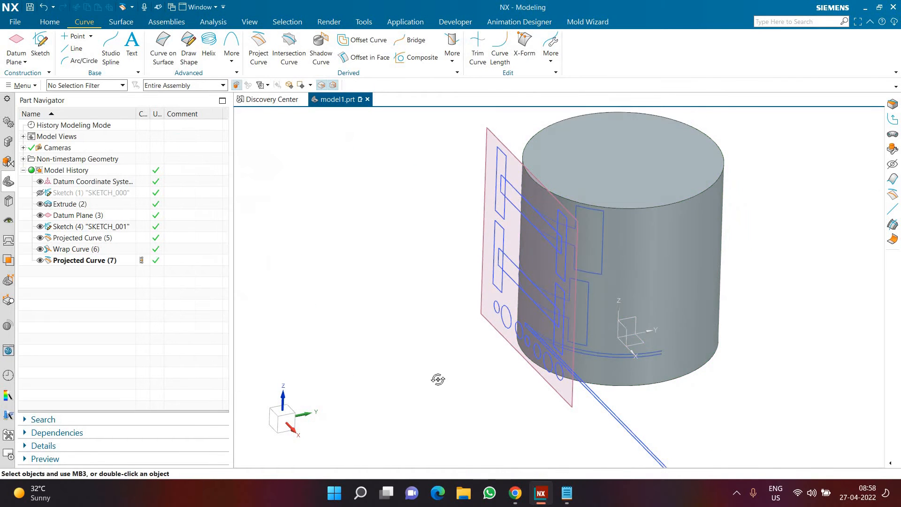
Hide the thin rectangle's projected curve, and select its sketch lines for Wrap as connected curves without stopping at intersections
mouse_move(436, 378)
middle_down()
mouse_move(462, 384)
mouse_move(442, 378)
mouse_move(488, 358)
middle_up()
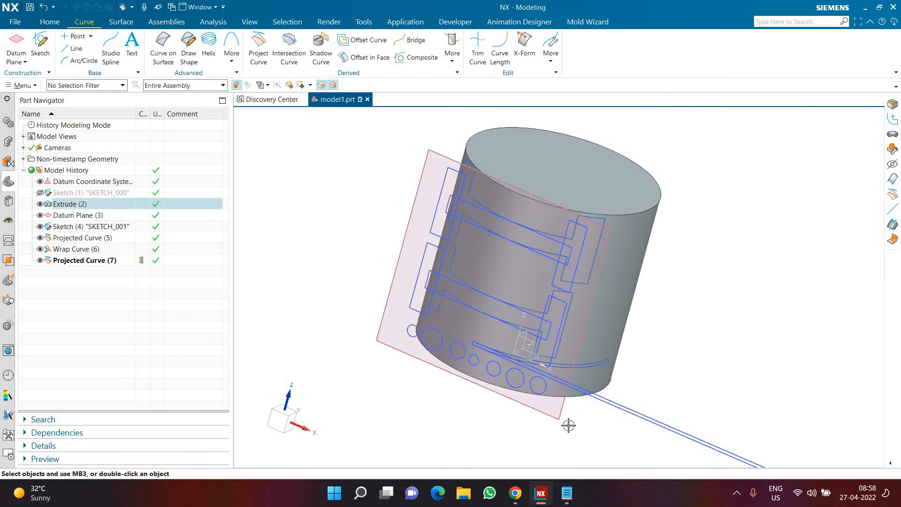
middle_drag(577, 416, 605, 372)
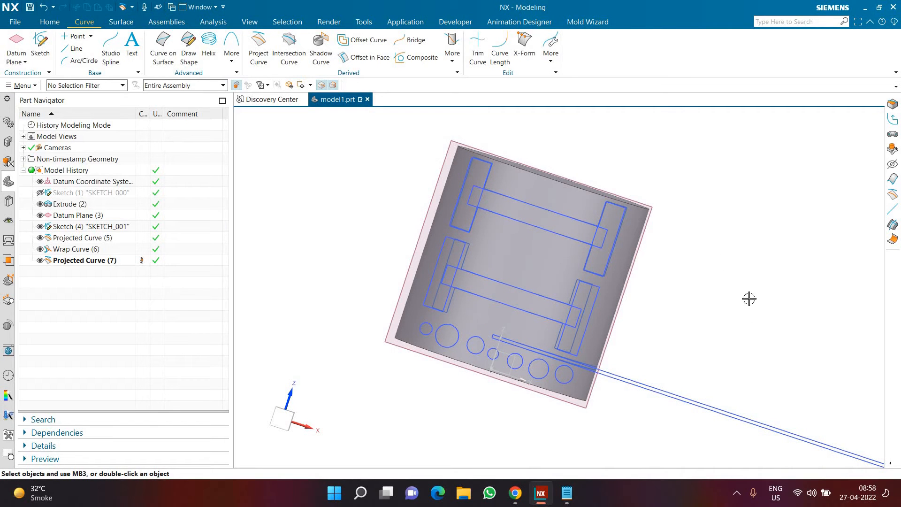
middle_drag(685, 342, 716, 351)
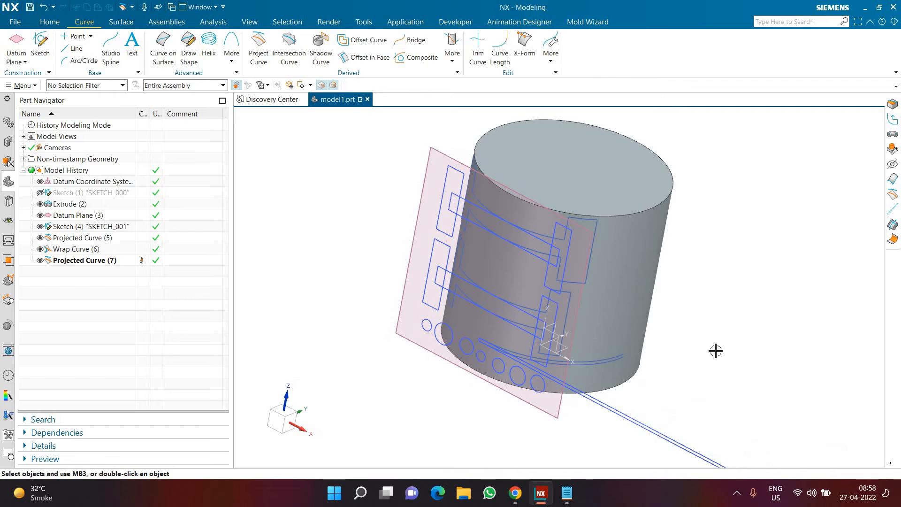
click(40, 260)
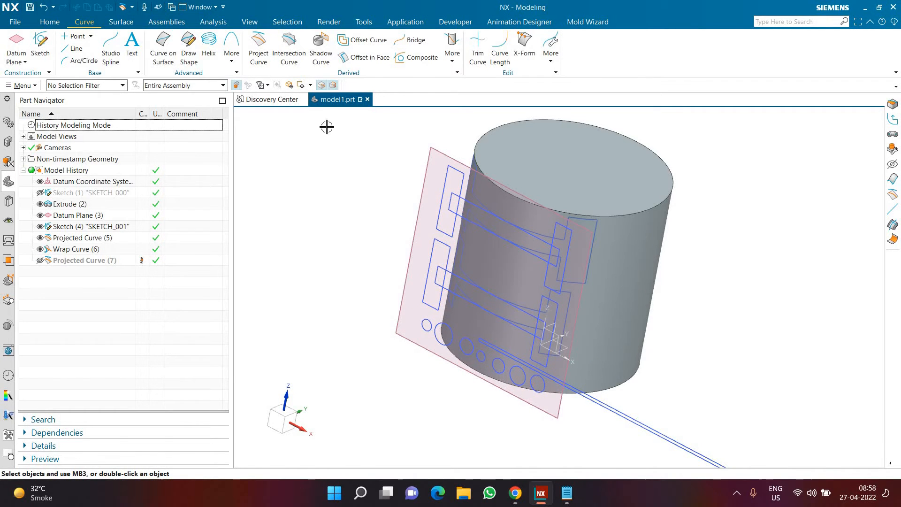
click(451, 57)
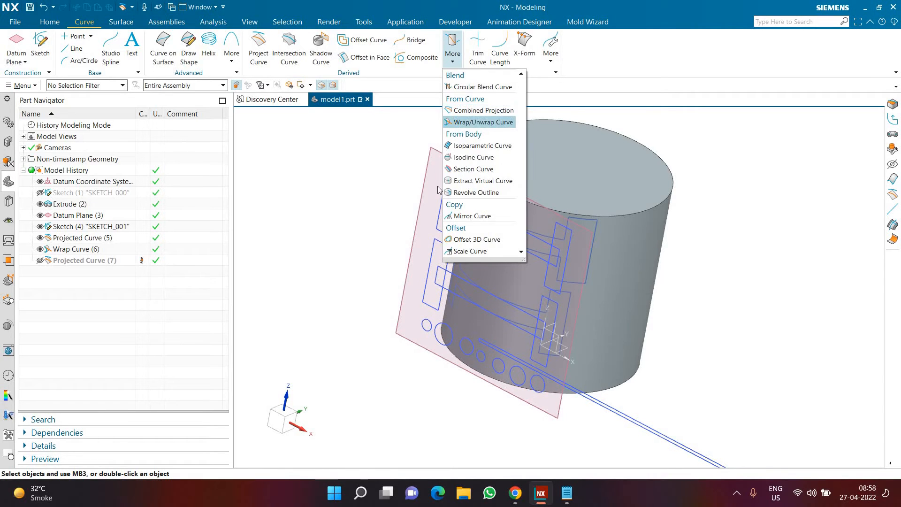
click(483, 122)
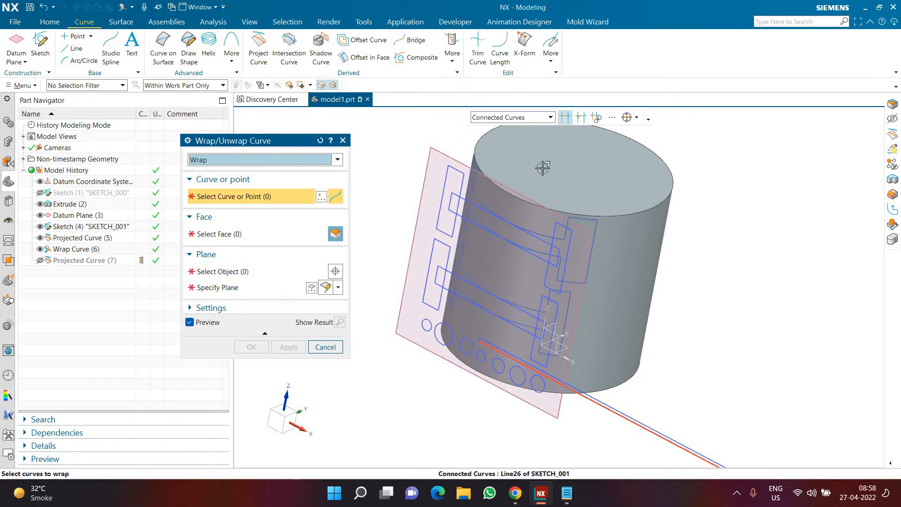
click(565, 117)
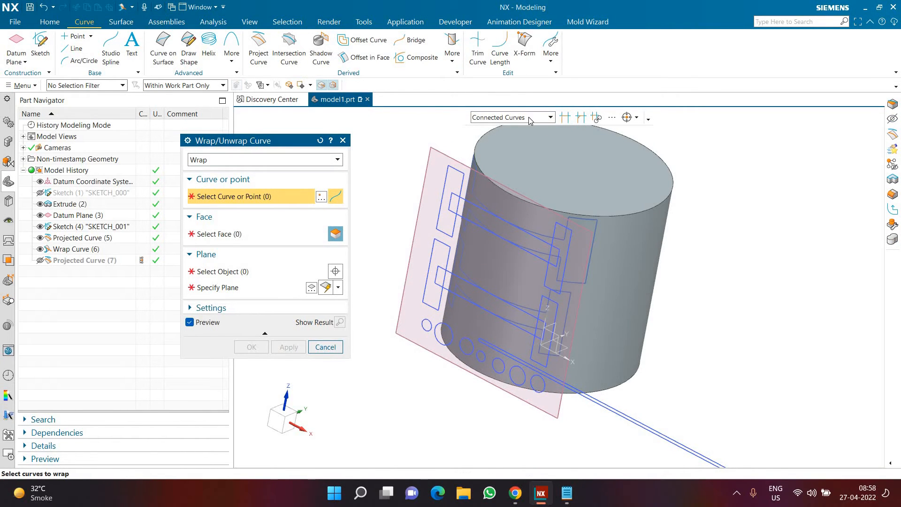
click(601, 402)
Wrap the selected thin rectangle onto the cylinder's side face, with the tangent datum plane as the wrap plane
click(263, 236)
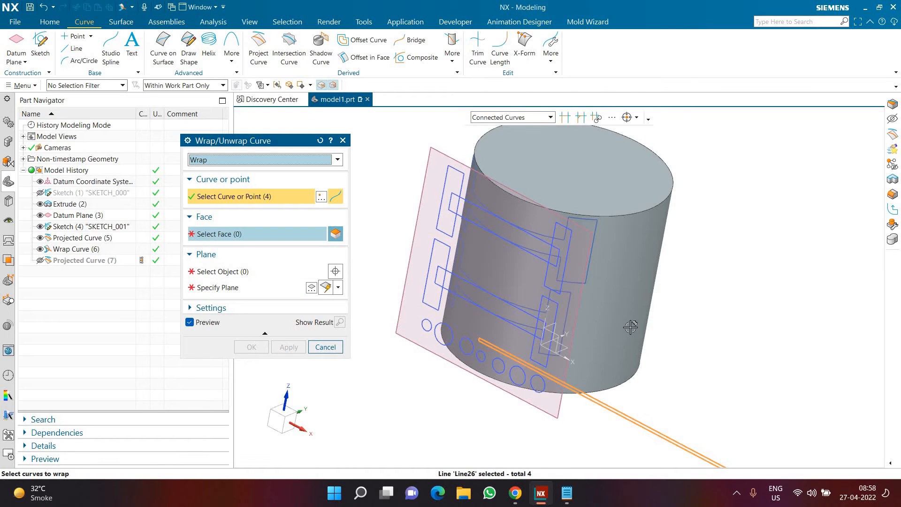
click(486, 346)
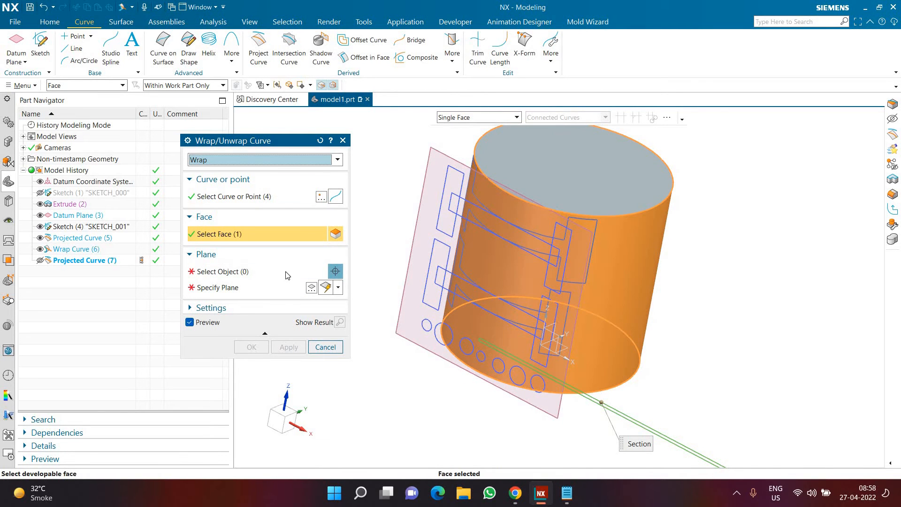
click(488, 438)
middle_drag(324, 366, 302, 375)
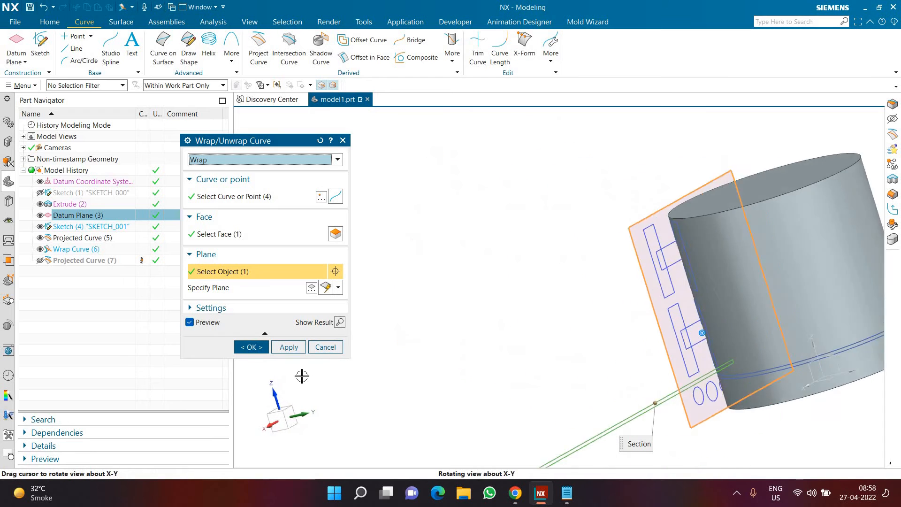
scroll(323, 366, down, 4)
scroll(499, 355, up, 3)
middle_drag(434, 359, 503, 381)
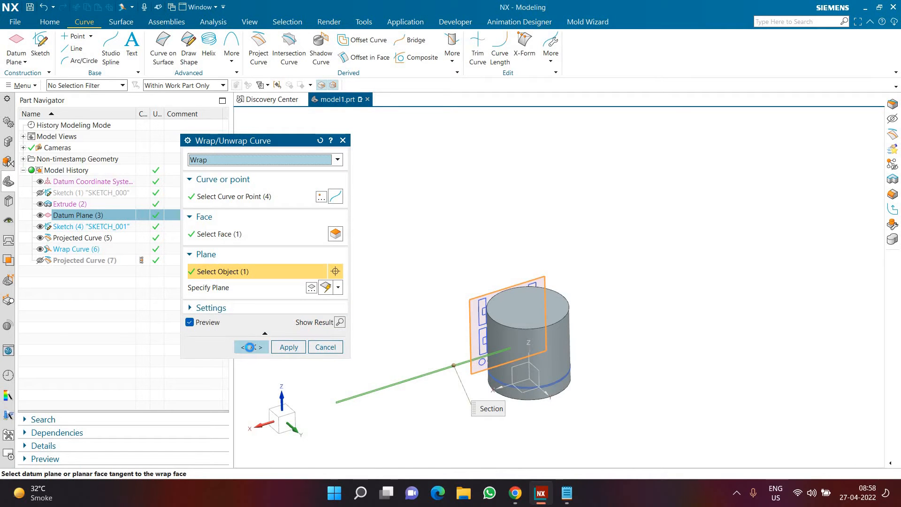
click(249, 347)
Delete all four derived curve features, from Projected Curve (5) through Wrap Curve (8)
middle_drag(526, 385, 441, 402)
scroll(336, 364, up, 3)
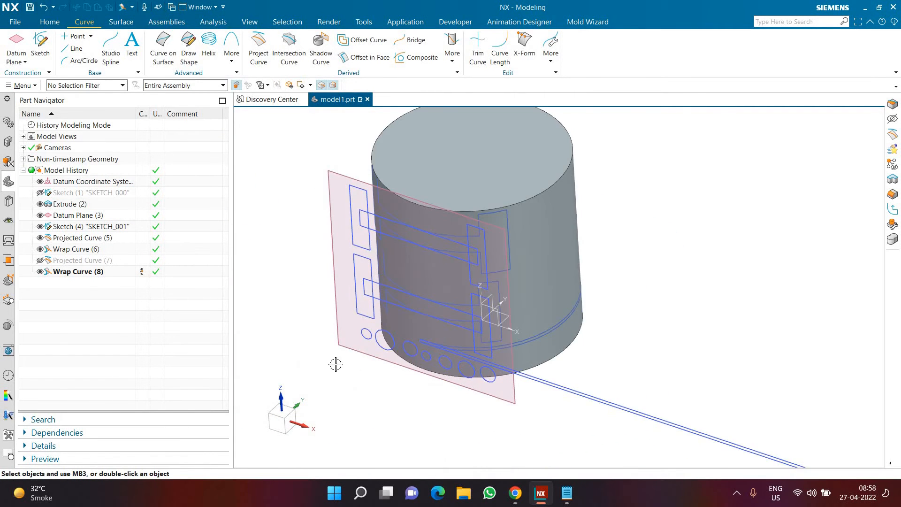
click(73, 271)
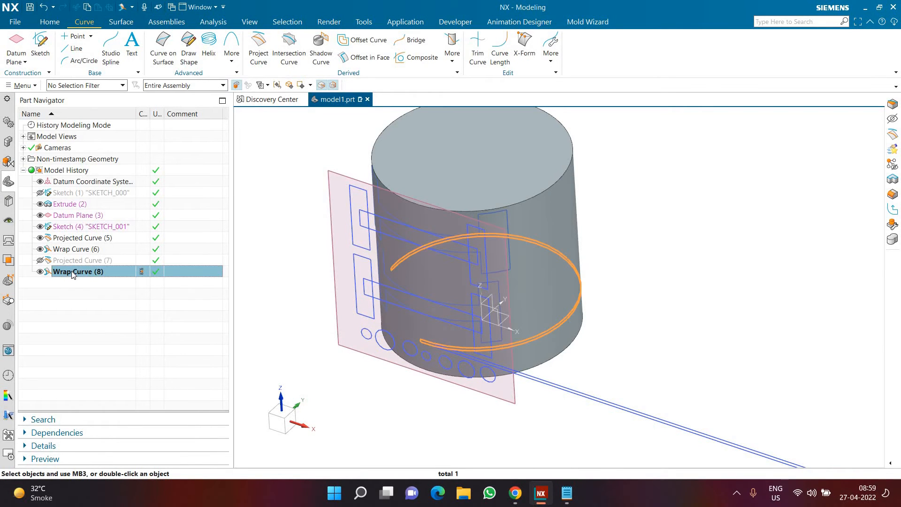
shift+click(86, 238)
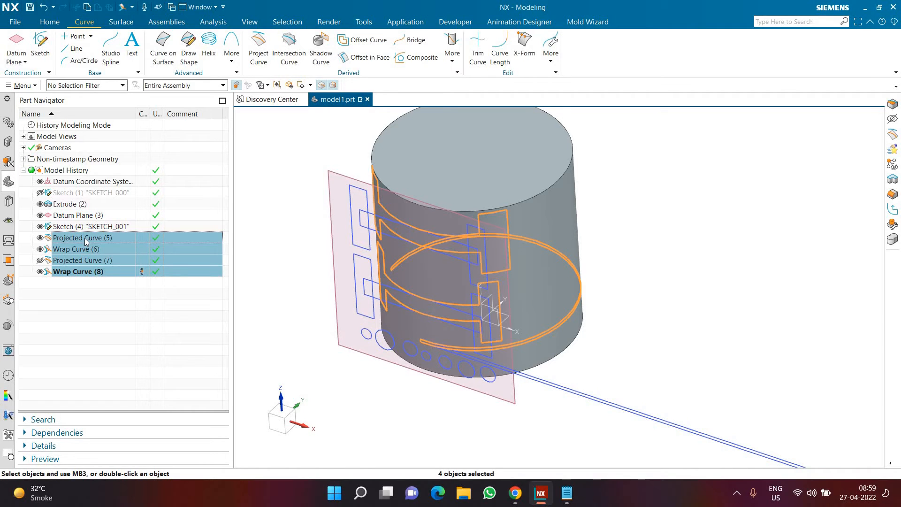
key(Delete)
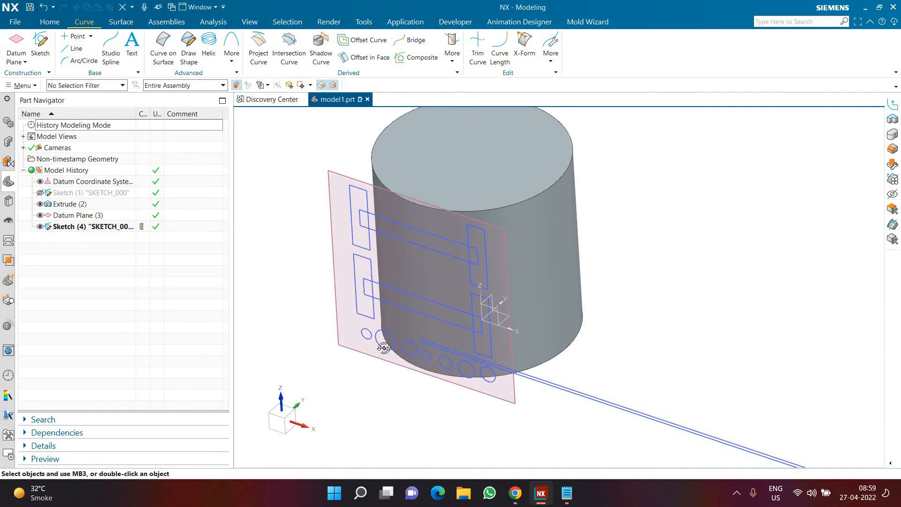
Start Project Curve and select the first four circles at the datum plane's outer edge end of the sketch's circle row
middle_drag(384, 348, 372, 376)
scroll(446, 362, up, 3)
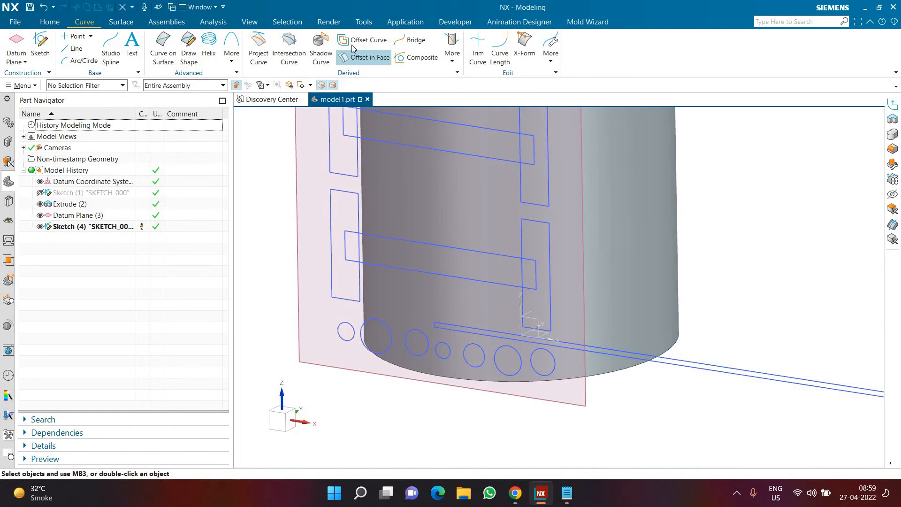
scroll(656, 329, down, 4)
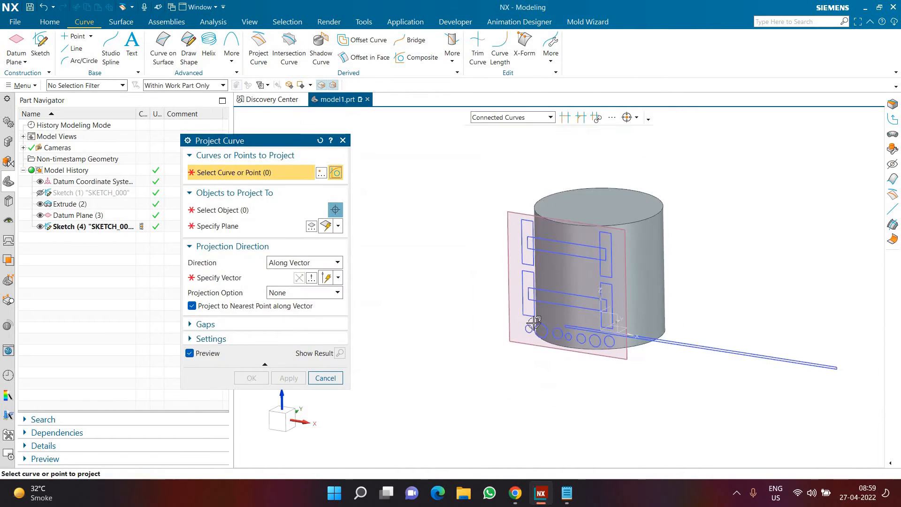
scroll(531, 317, up, 6)
click(529, 311)
click(628, 336)
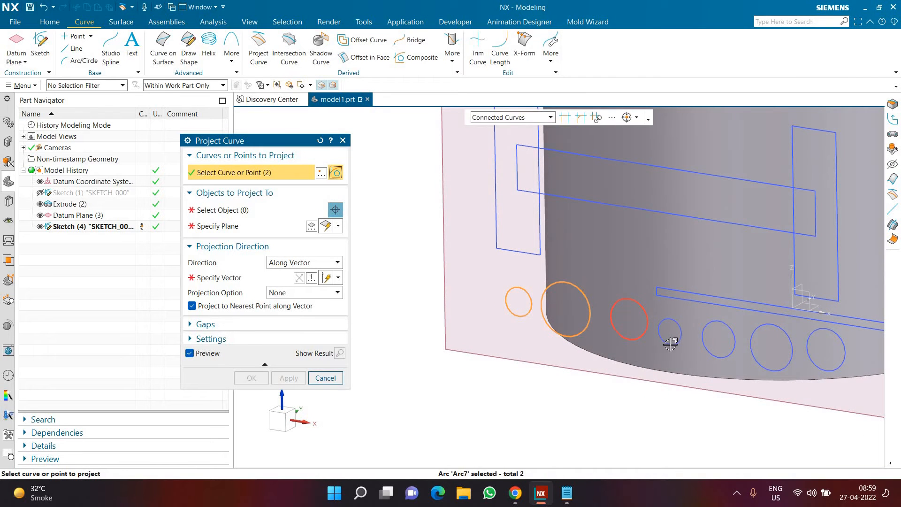
click(670, 344)
Project the four selected circles onto the cylinder's side face along the Y-axis
scroll(603, 376, down, 3)
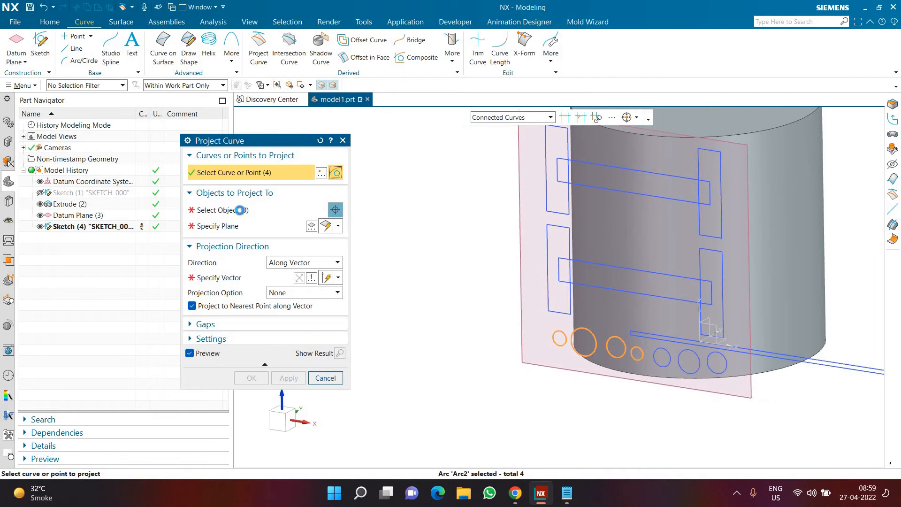
click(240, 210)
click(614, 304)
click(272, 277)
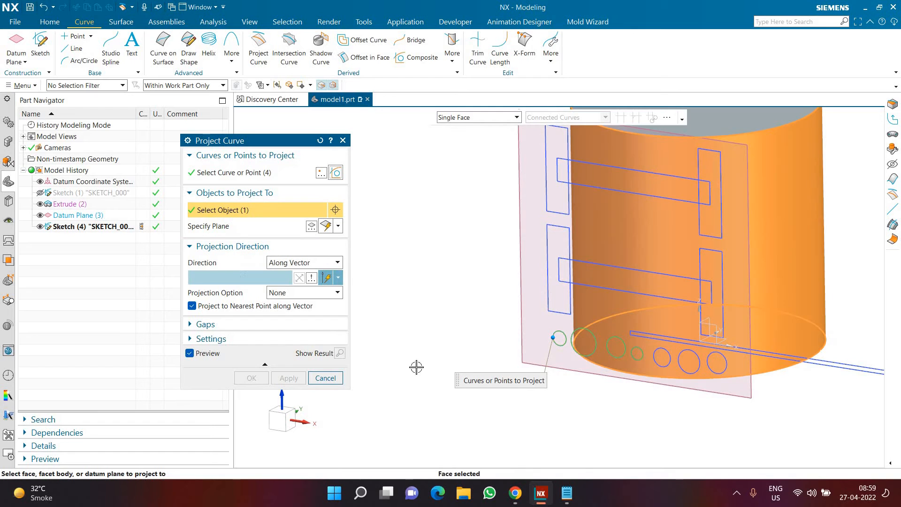
click(608, 296)
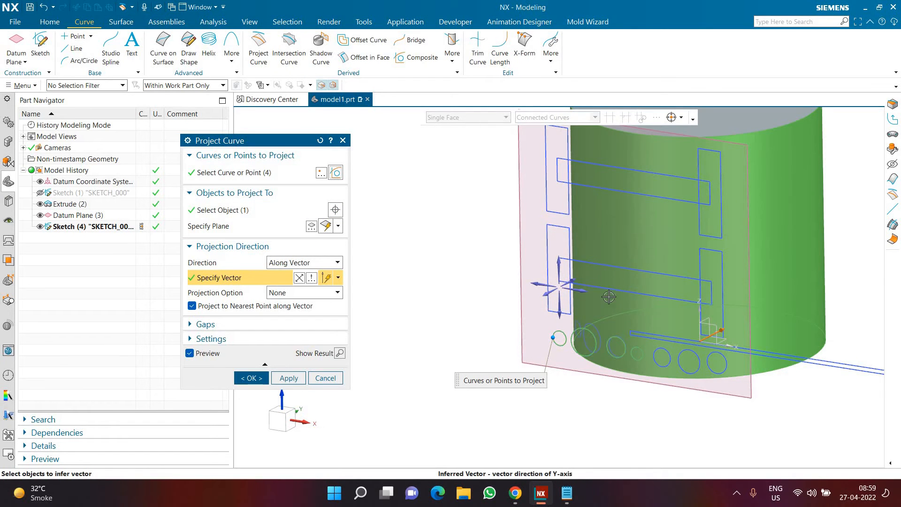
middle_click(486, 402)
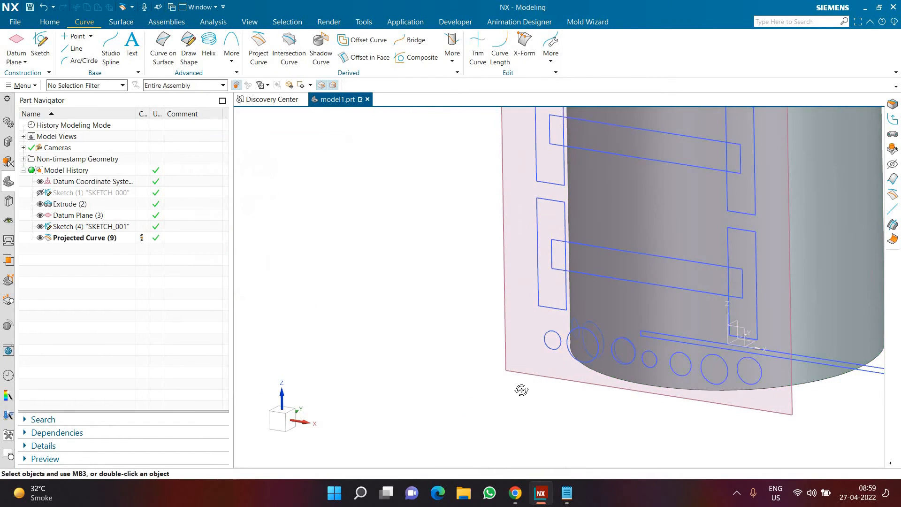
Start Wrap/Unwrap Curve in Wrap mode and select the last three circles in the sketch's circle row, opposite the projected ones
middle_drag(519, 388, 647, 338)
scroll(643, 297, up, 3)
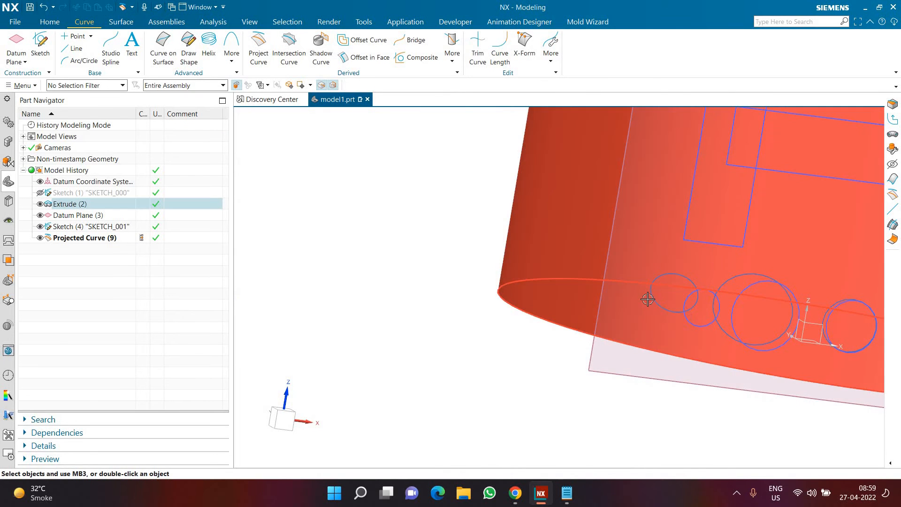
middle_drag(584, 323, 374, 143)
scroll(671, 408, down, 3)
click(452, 53)
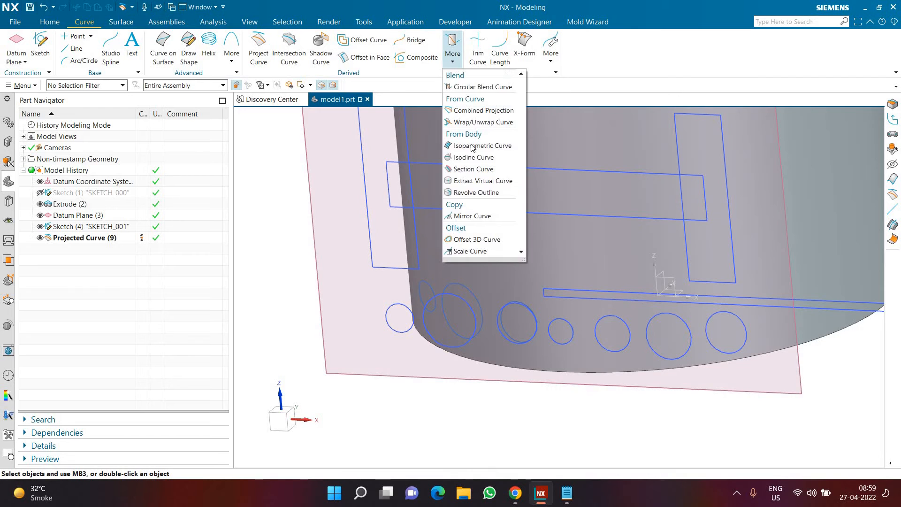
click(483, 122)
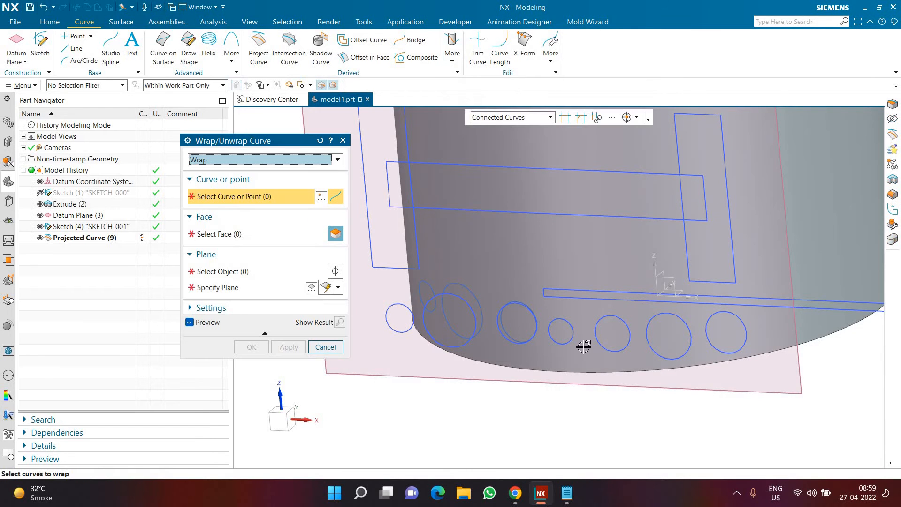
click(609, 351)
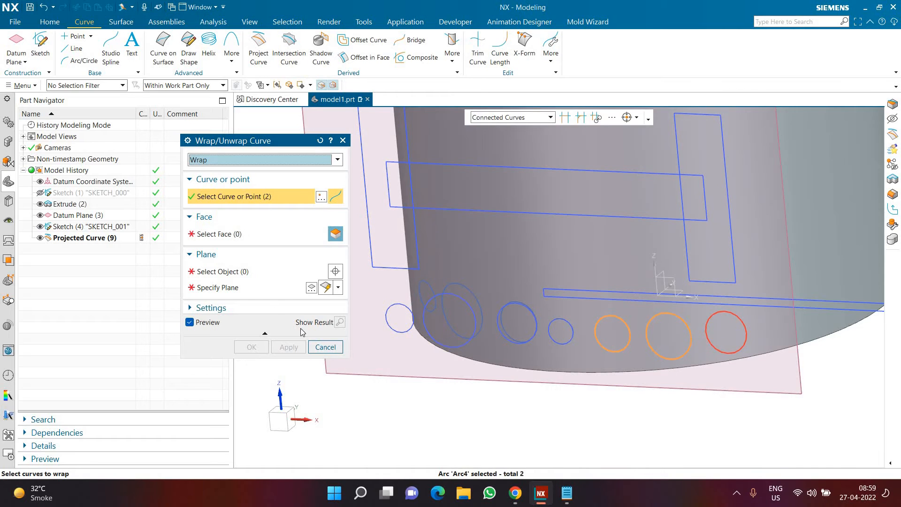
click(745, 334)
middle_click(756, 338)
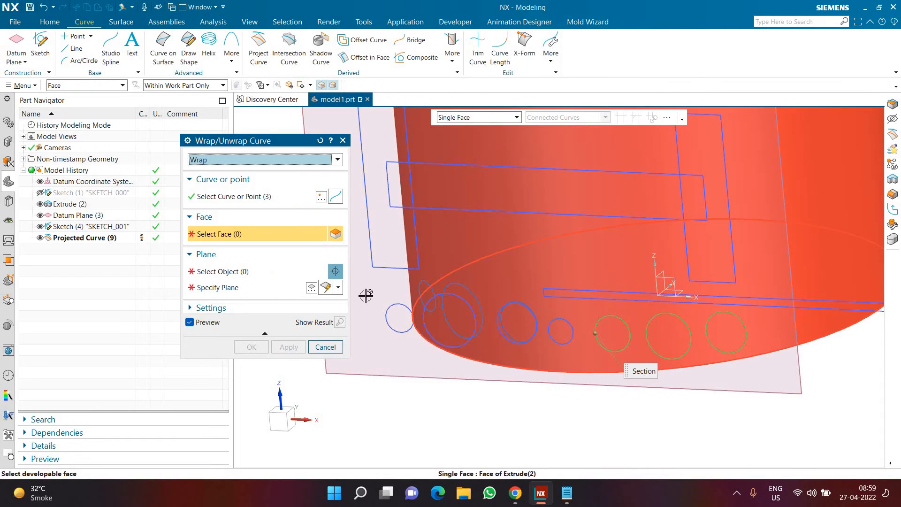
Wrap the three selected circles onto the cylinder's side face, with the tangent datum plane as the wrap plane
click(365, 295)
click(708, 389)
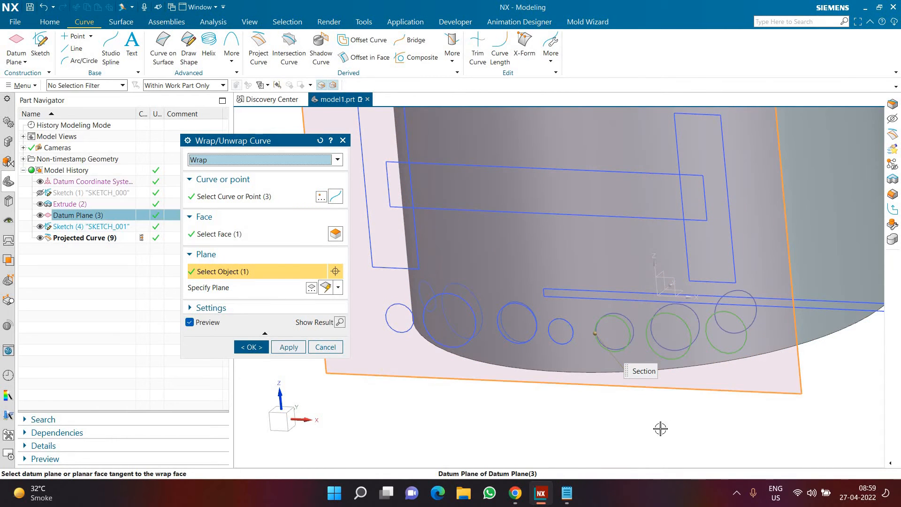
scroll(654, 428, down, 2)
scroll(682, 374, up, 1)
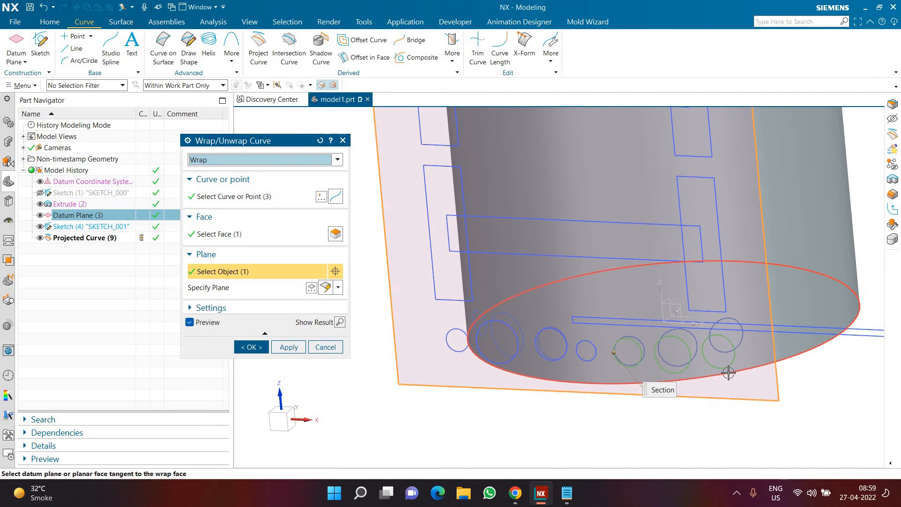
click(265, 351)
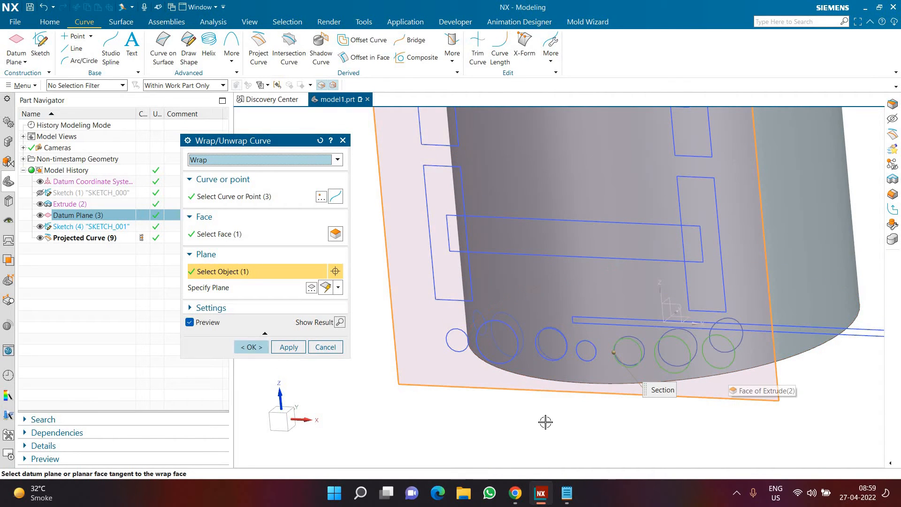
middle_drag(539, 427, 362, 122)
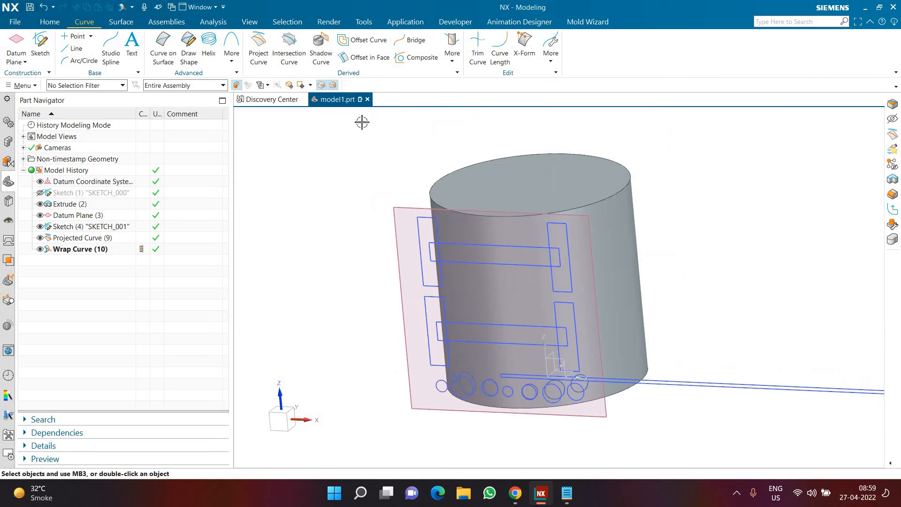
Close the model1.prt part and create a new model part
click(367, 99)
click(451, 267)
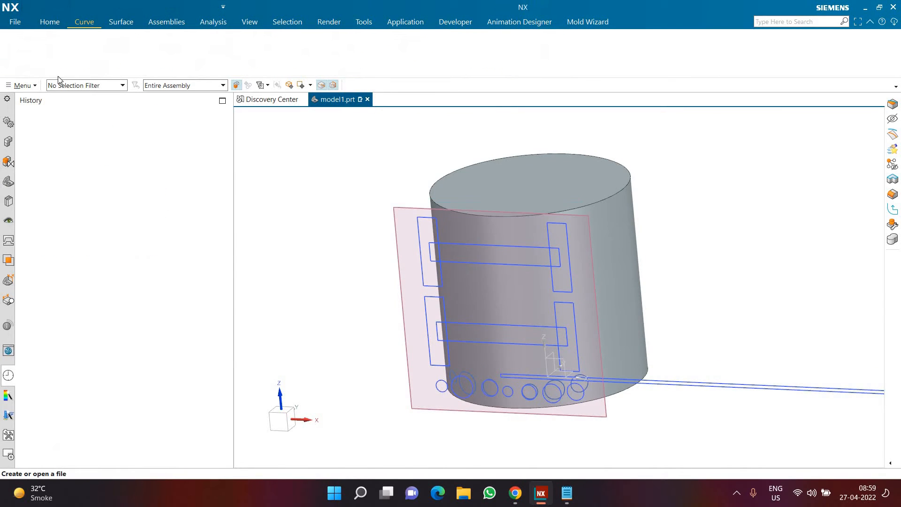
click(14, 47)
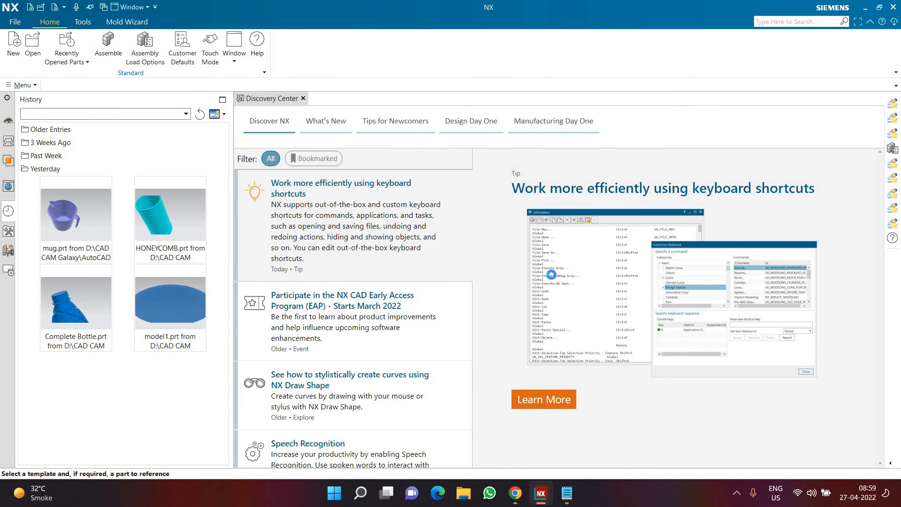
key(Return)
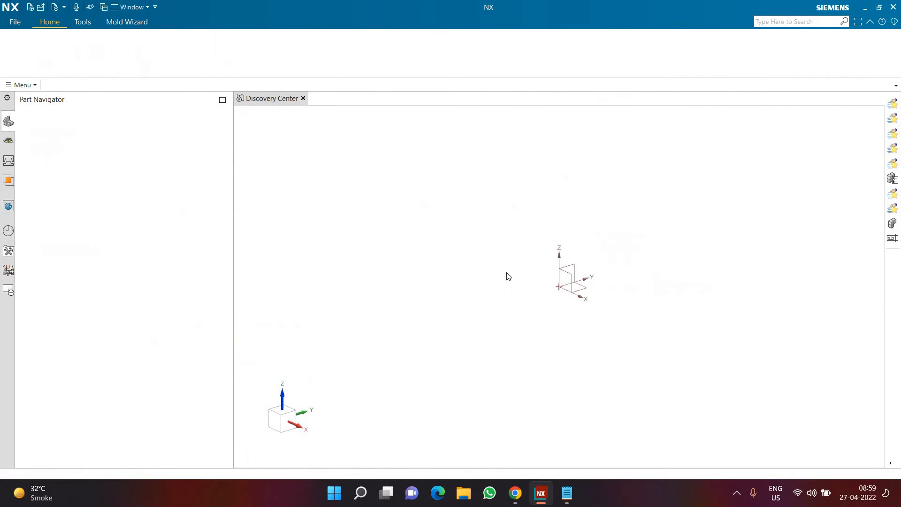
Start a sketch on the default horizontal plane and draw a 150 mm diameter circle centred on the origin
click(44, 51)
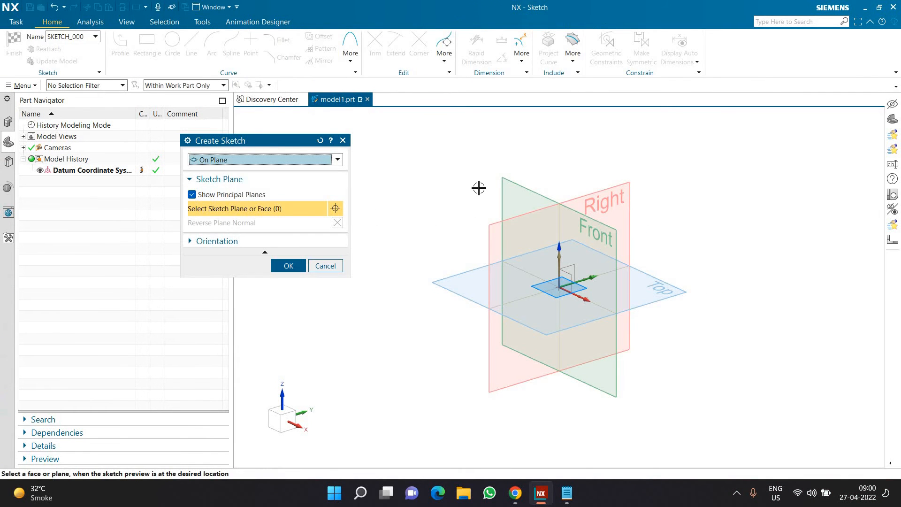
middle_click(436, 191)
click(173, 47)
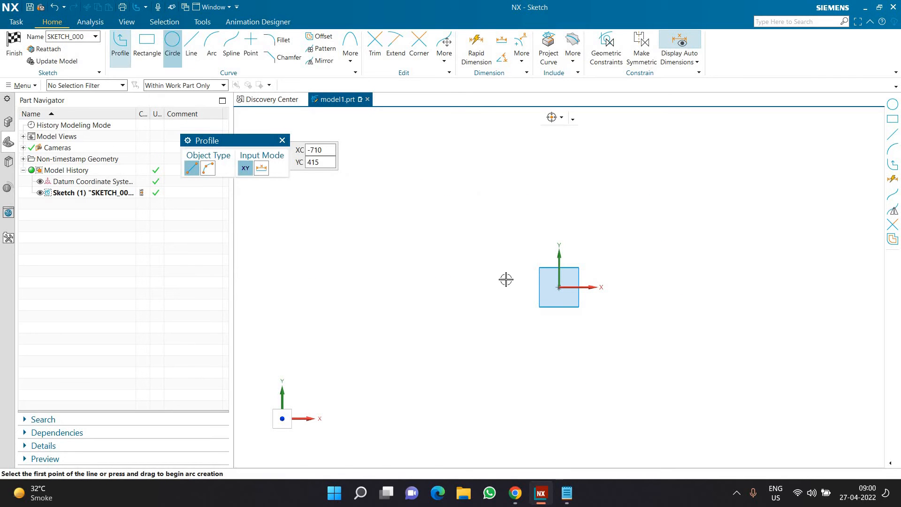
click(559, 287)
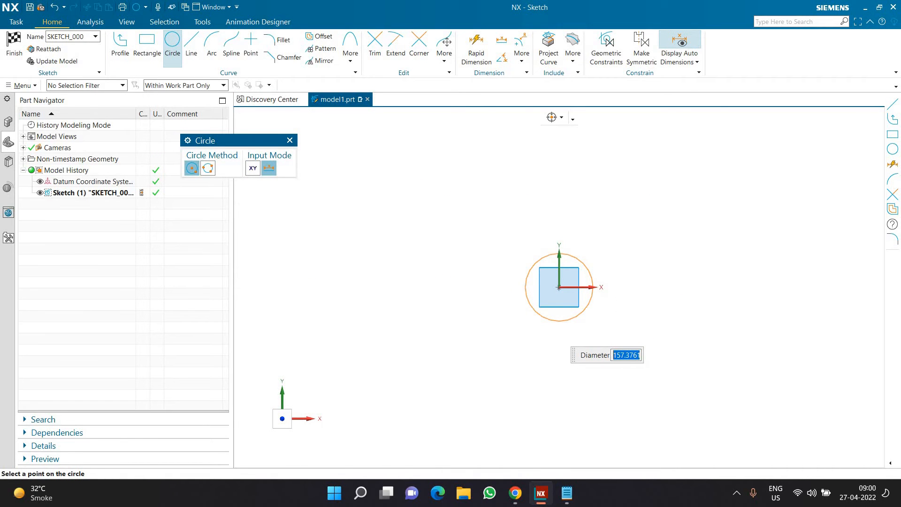
key(Return)
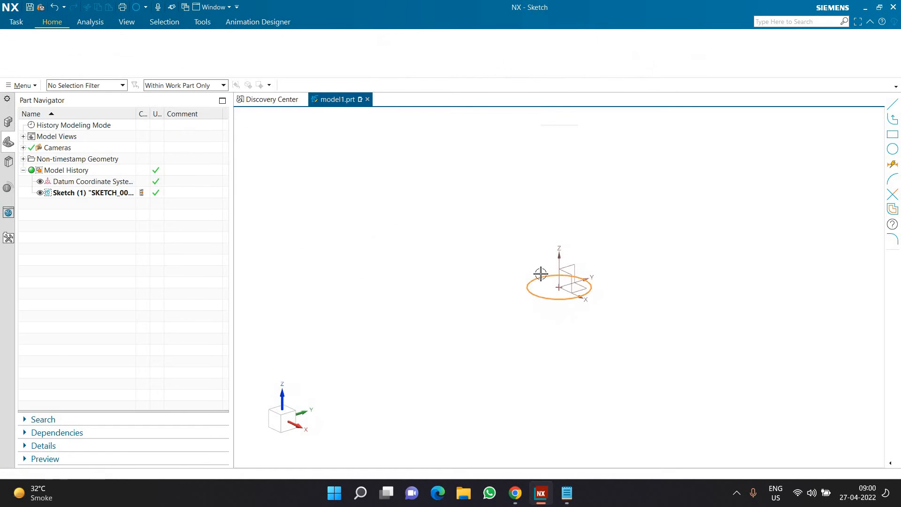
scroll(541, 270, up, 3)
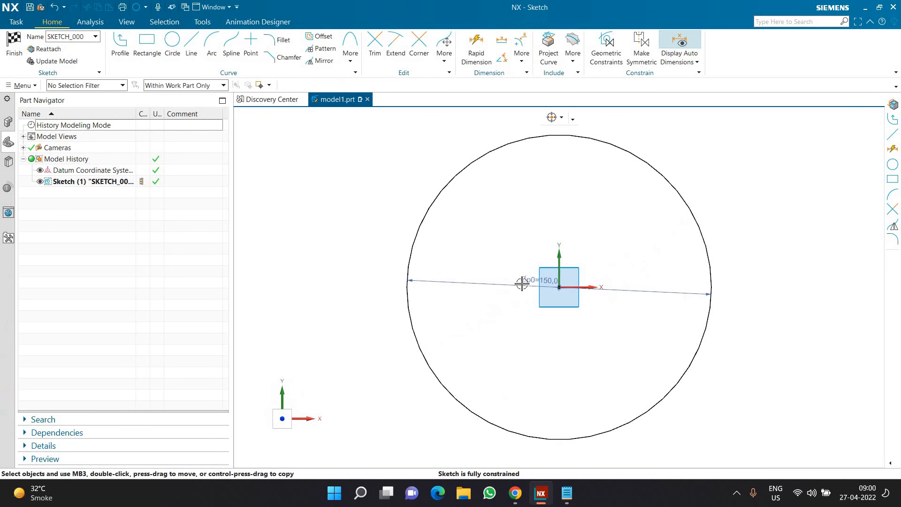
Rename the circle's diameter dimension as cam_dia
double_click(493, 282)
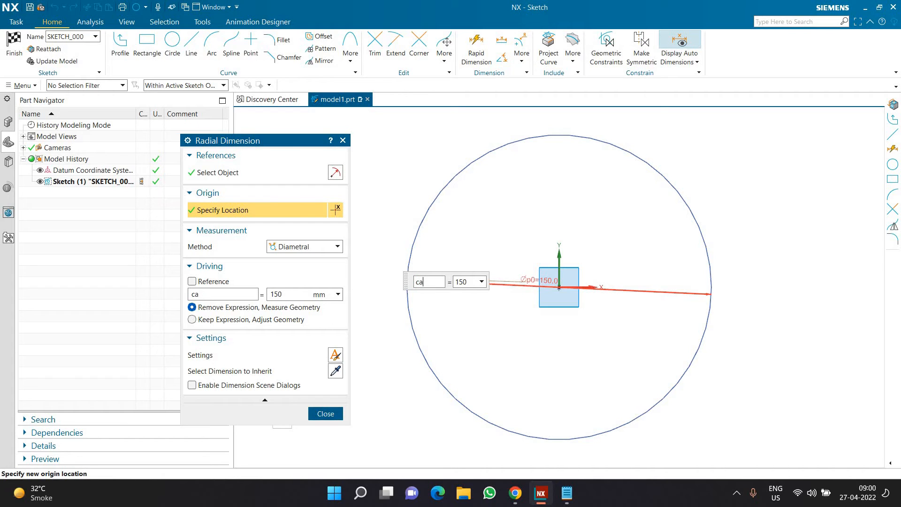
click(424, 288)
text(cam_dia)
key(Tab)
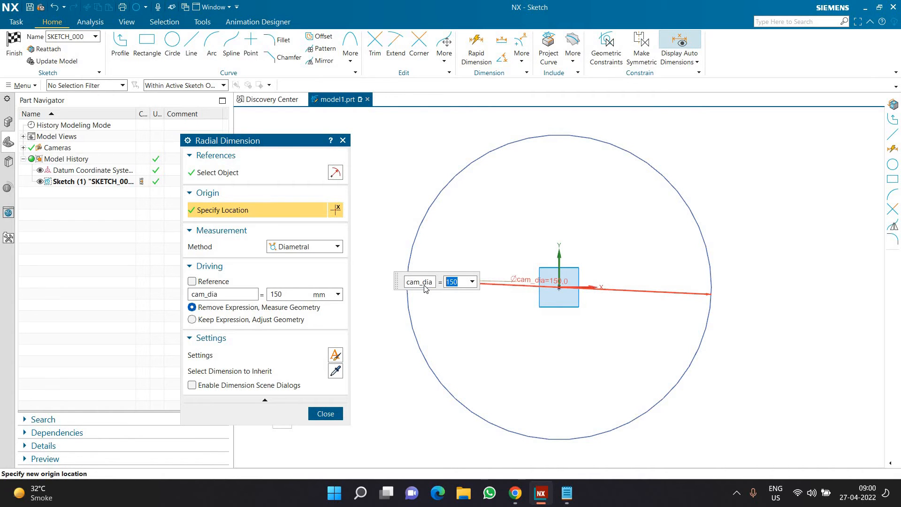
click(323, 413)
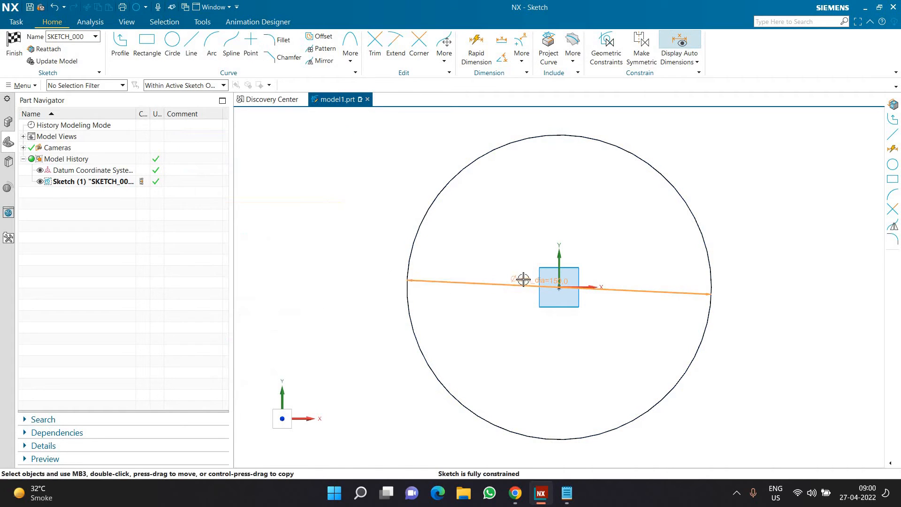
Finish the sketch and extrude the circle upward from 0 to 175 mm as a solid cylinder
click(7, 65)
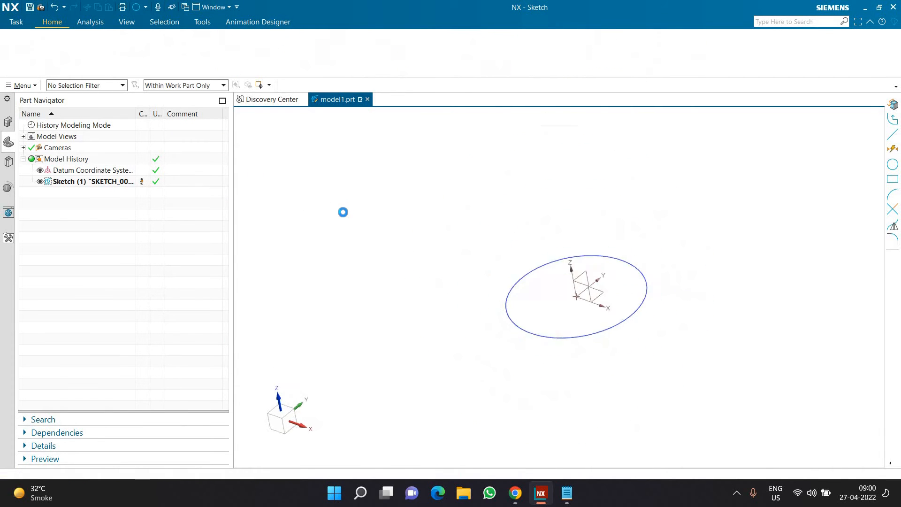
click(93, 181)
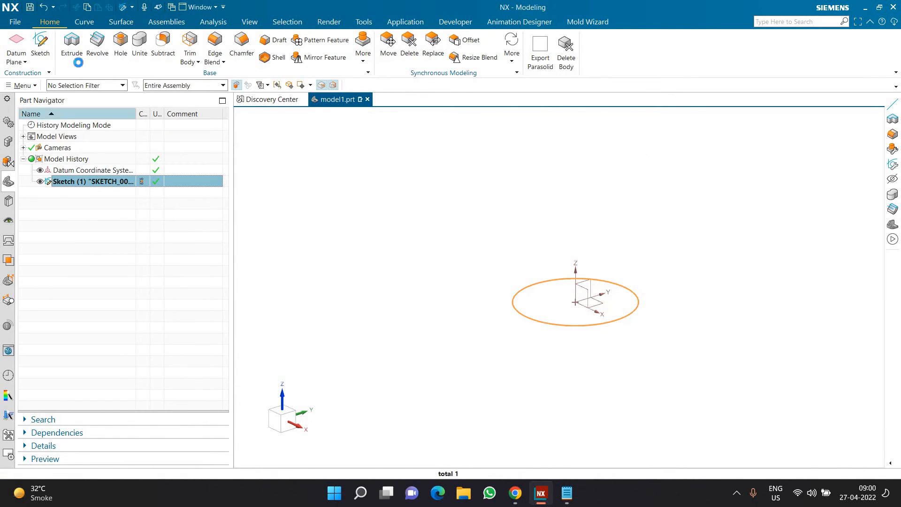
click(72, 44)
scroll(496, 270, down, 2)
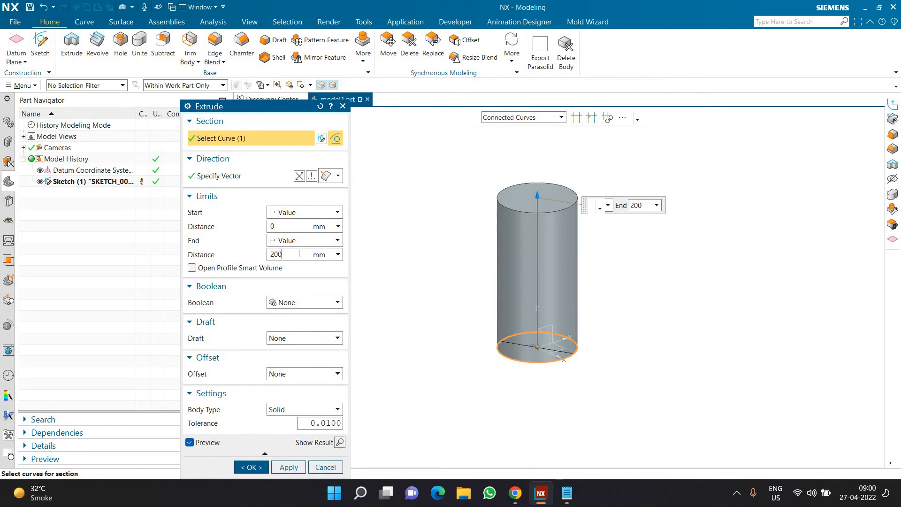
key(Return)
text(17)
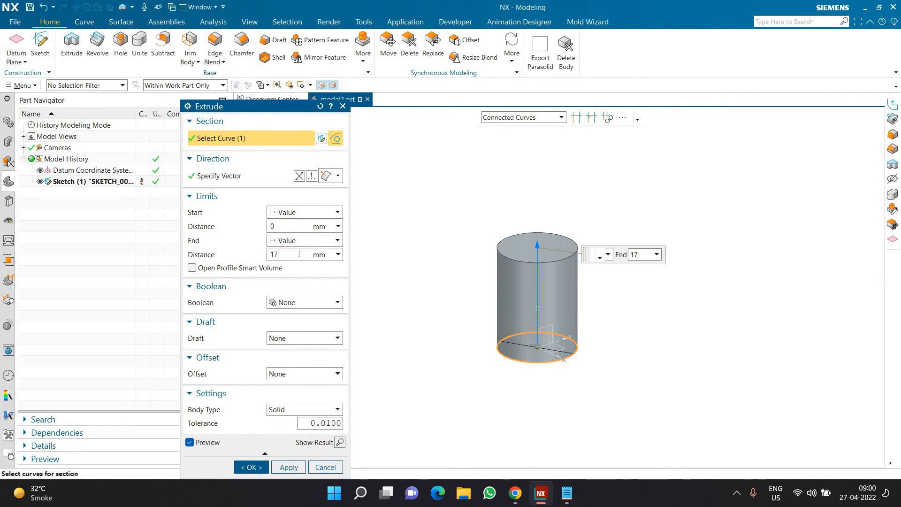
text(5)
key(Return)
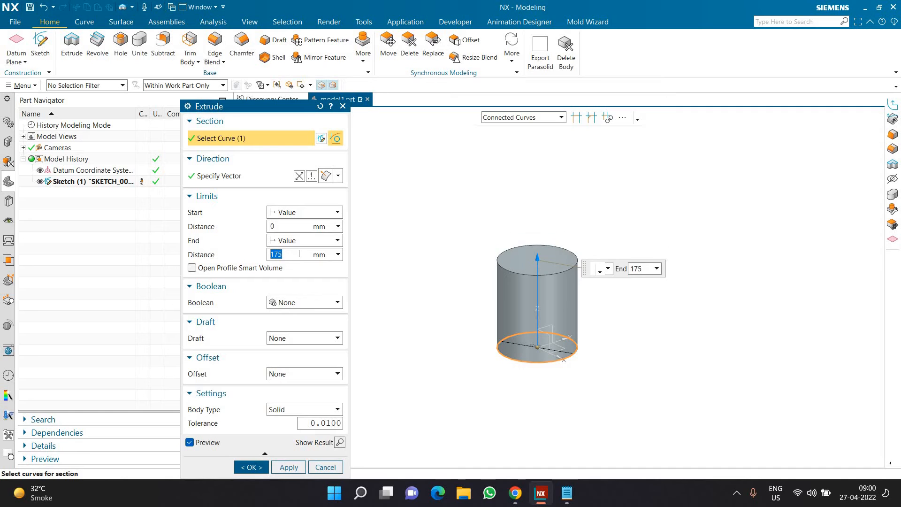
middle_click(513, 310)
key(ctrl+f)
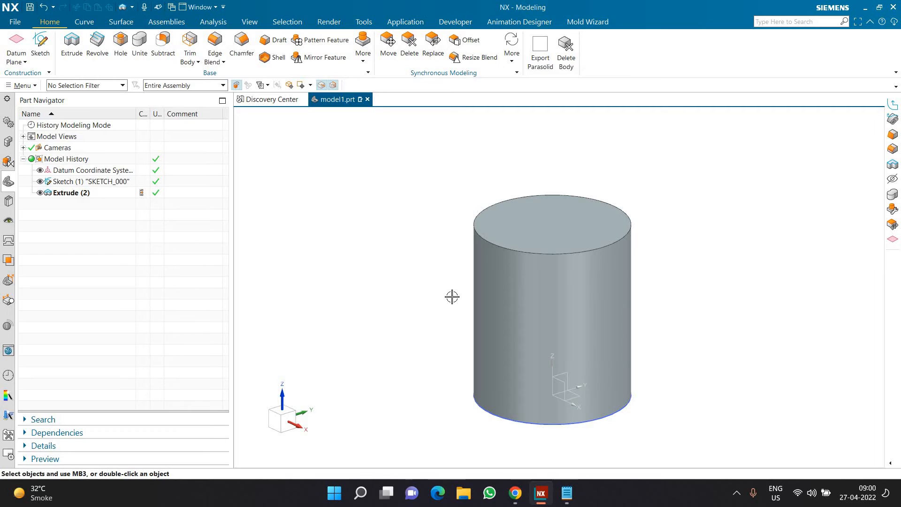
Create an inferred datum plane tangent to the cylinder's side face
click(18, 47)
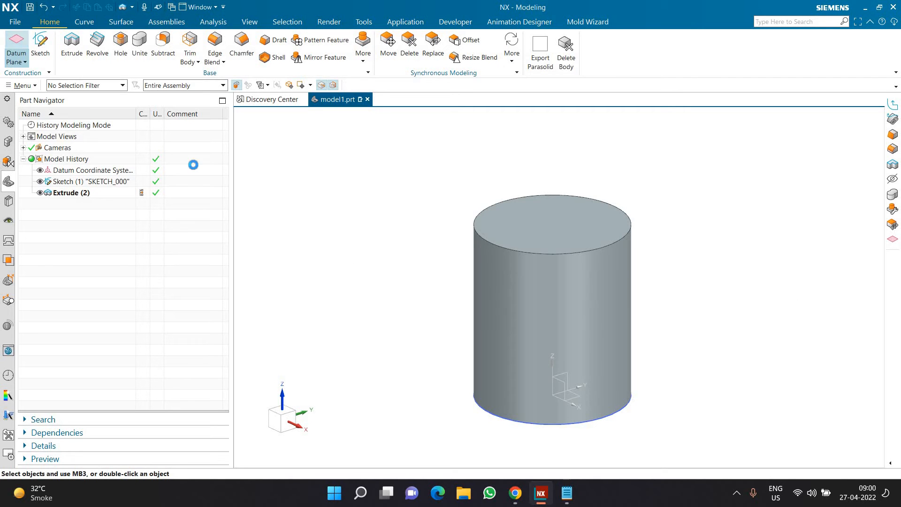
click(496, 303)
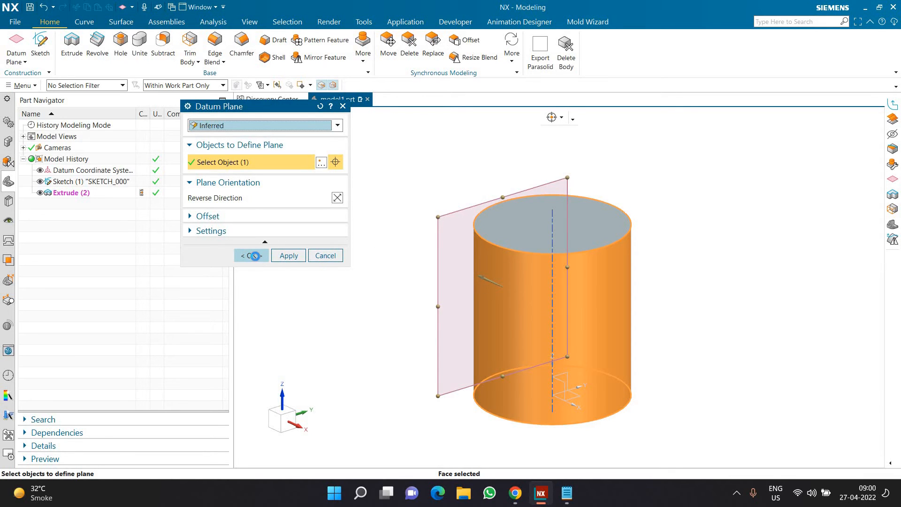
click(252, 255)
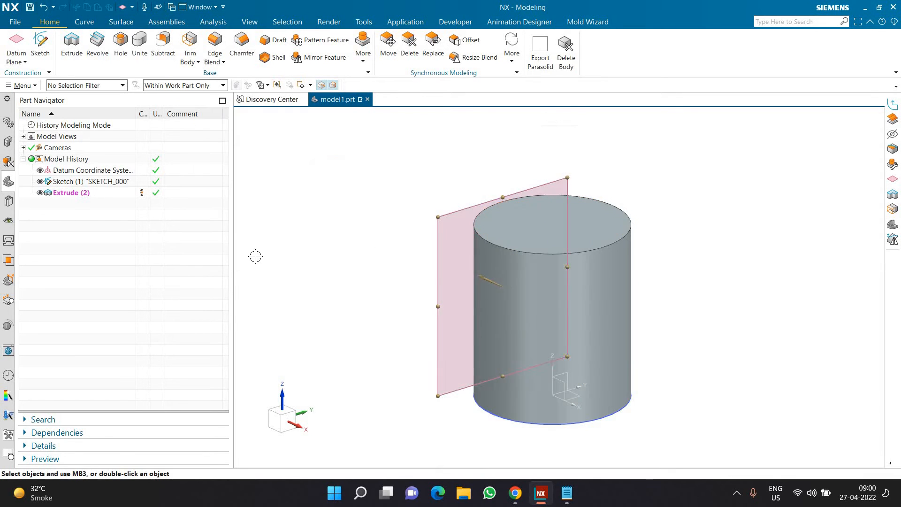
Start a new sketch on the datum plane tangent to the cylinder
click(439, 219)
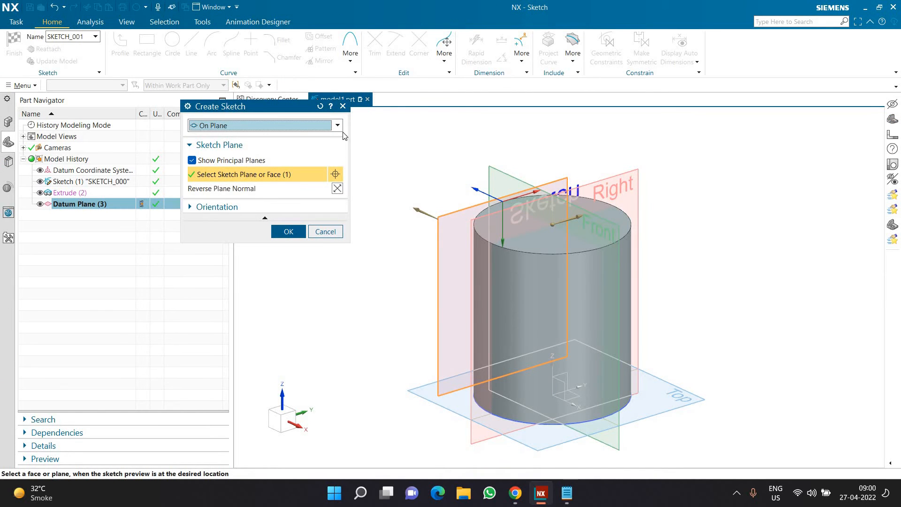
click(321, 107)
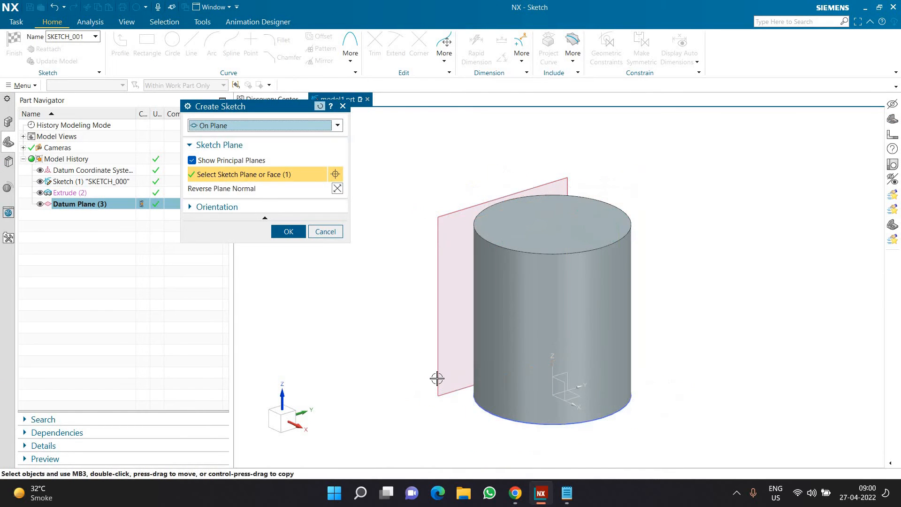
click(436, 320)
key(shift+F8)
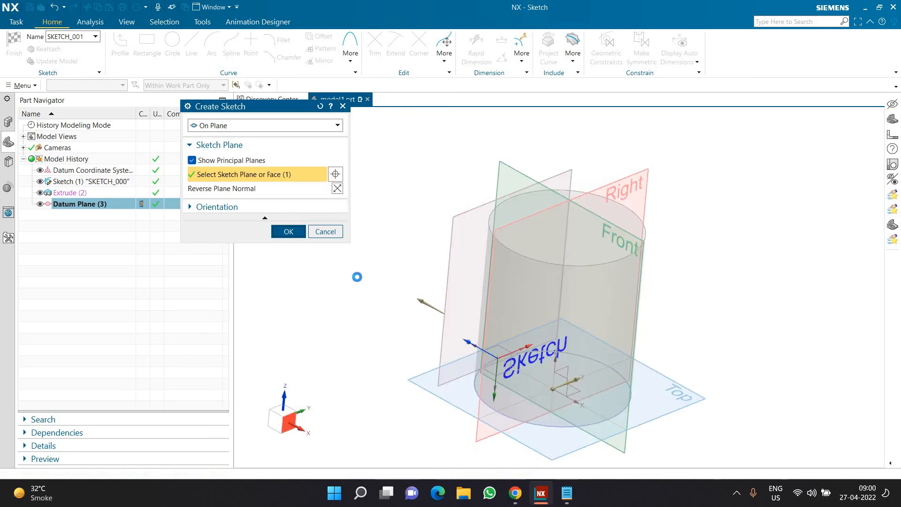
middle_click(355, 220)
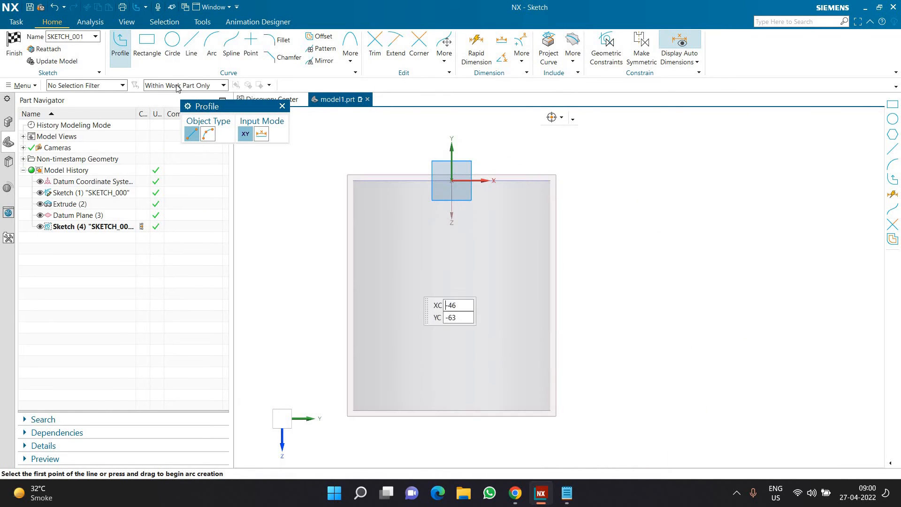
Sketch a horizontal line about 154 mm long across the cylinder, starting beside the vertical axis about 82 mm below the origin
click(453, 288)
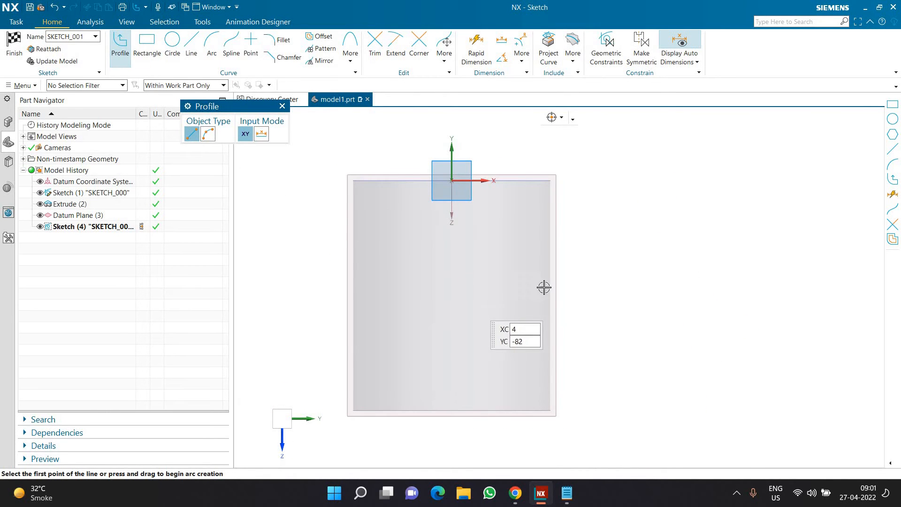
click(655, 284)
key(Escape)
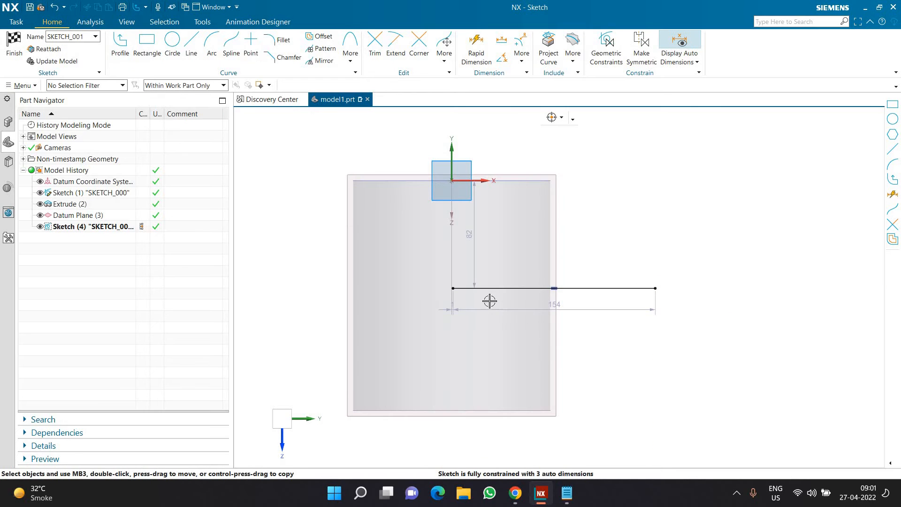
Align the line's start point with the sketch's vertical axis and move it up onto the origin
click(453, 288)
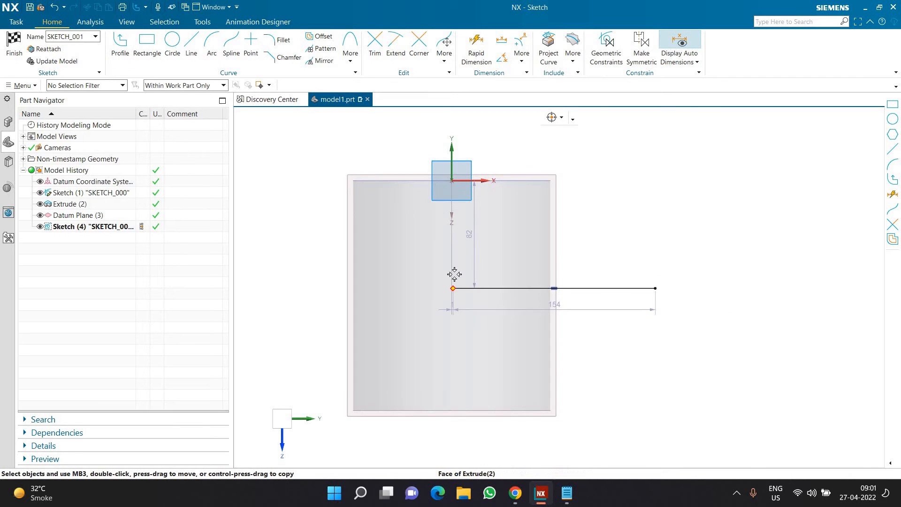
click(452, 152)
key(Escape)
click(453, 287)
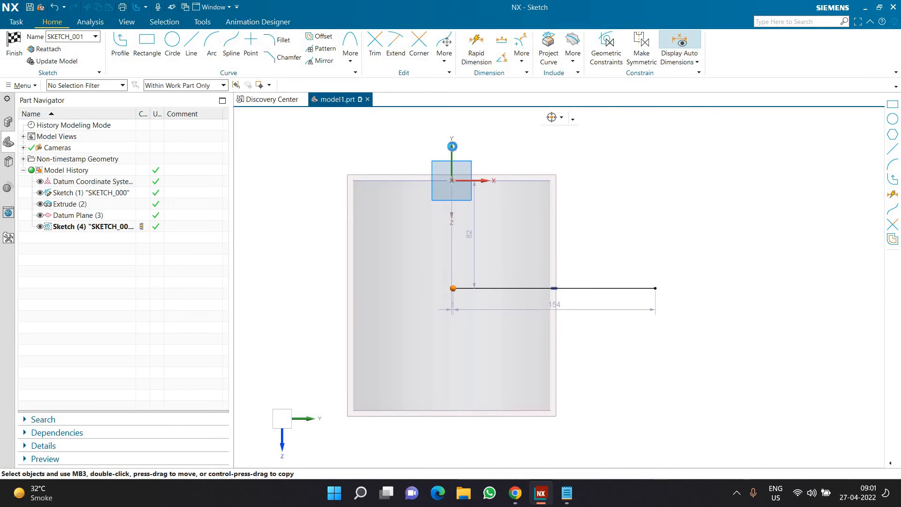
click(452, 147)
click(465, 132)
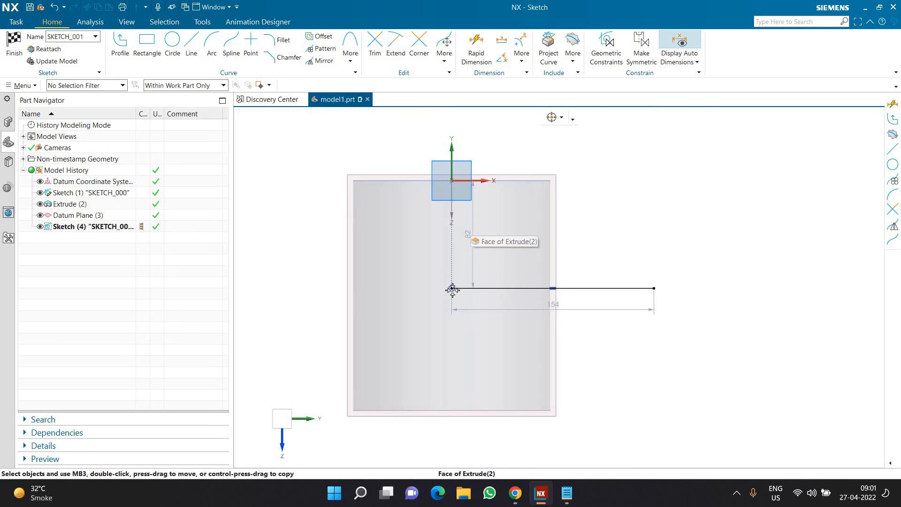
drag(452, 288, 452, 181)
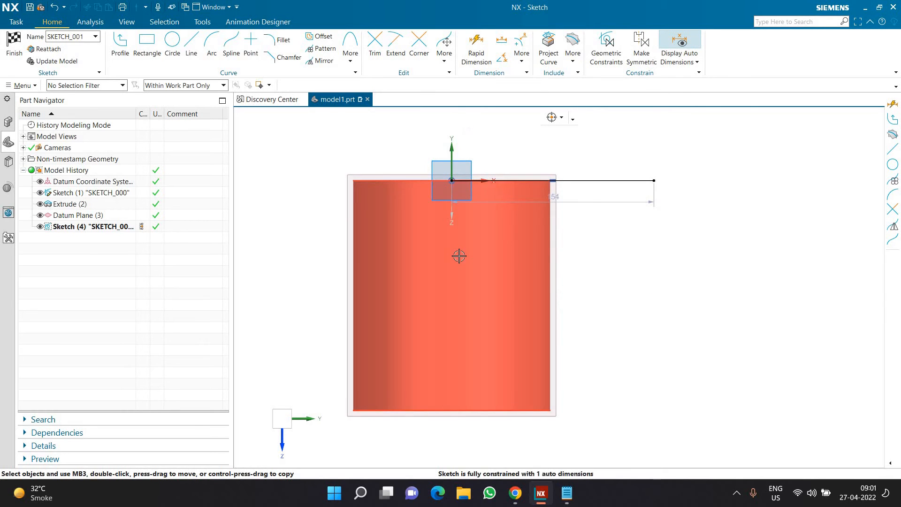
Set the horizontal line's length to the expression pi()*cam_dia
scroll(459, 255, down, 2)
scroll(536, 232, up, 2)
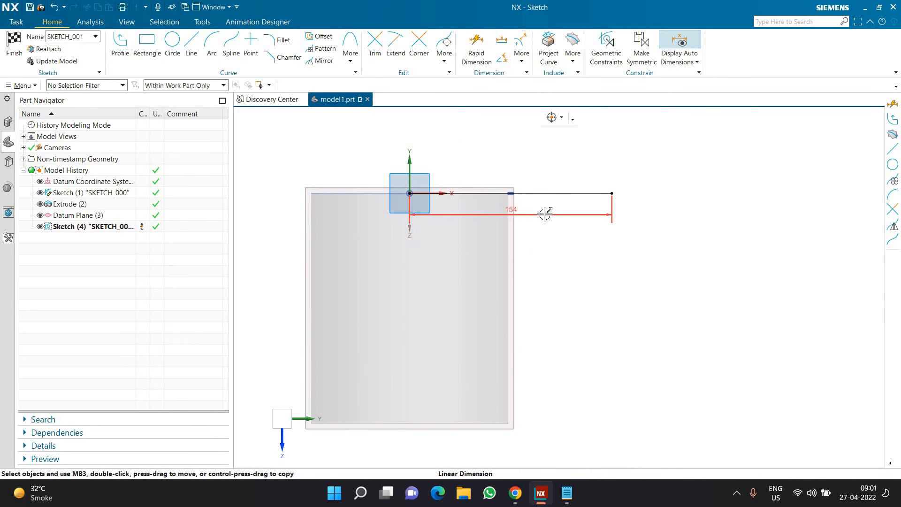
double_click(544, 214)
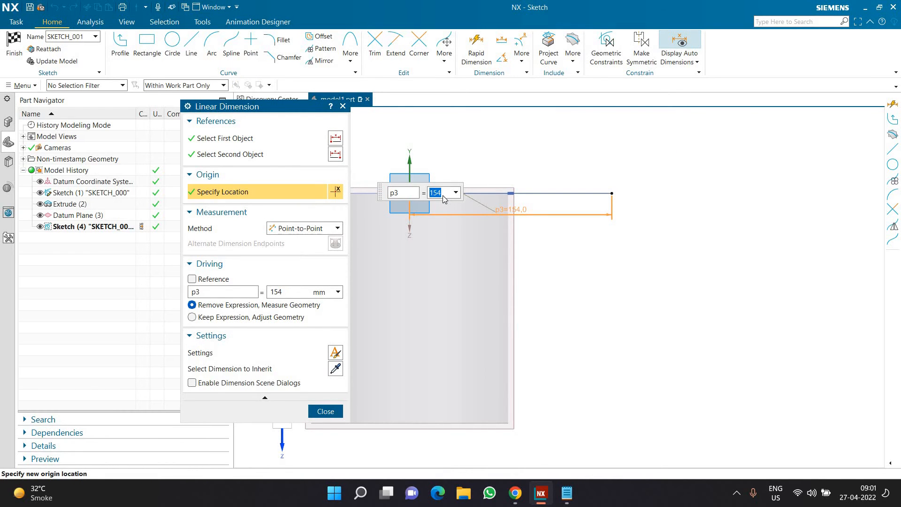
text(cam)
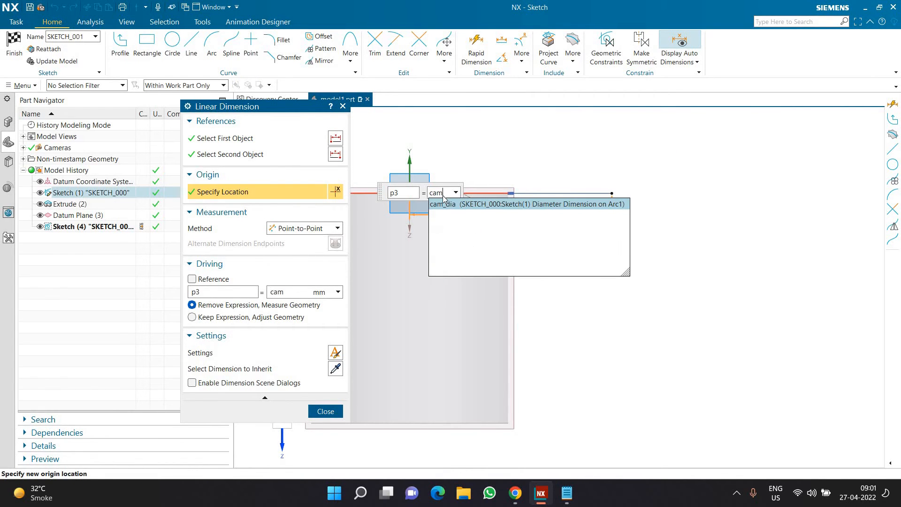
key(BackSpace)
key(BackSpace)
key(BackSpace)
text(p)
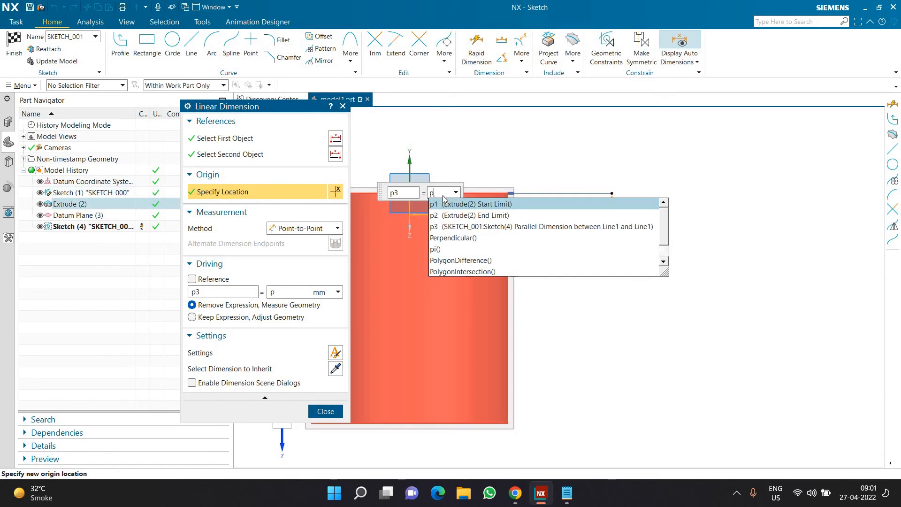
text(i)
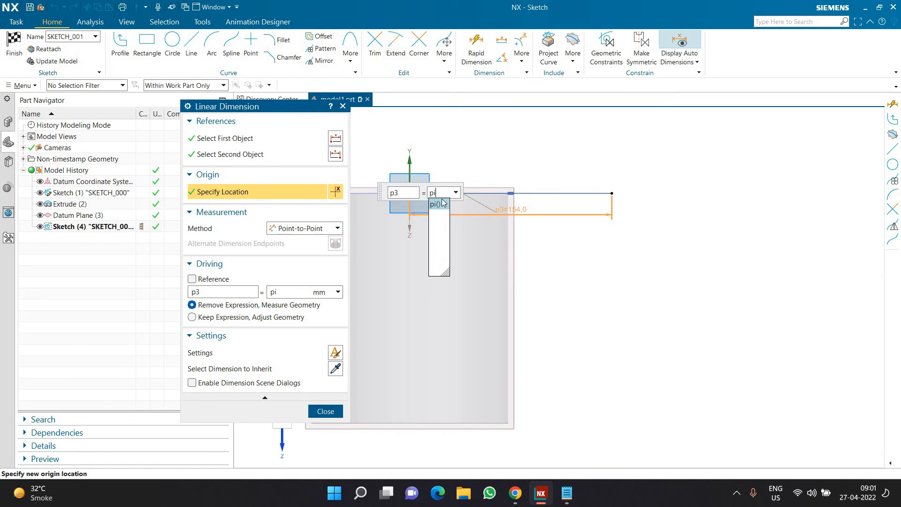
click(440, 204)
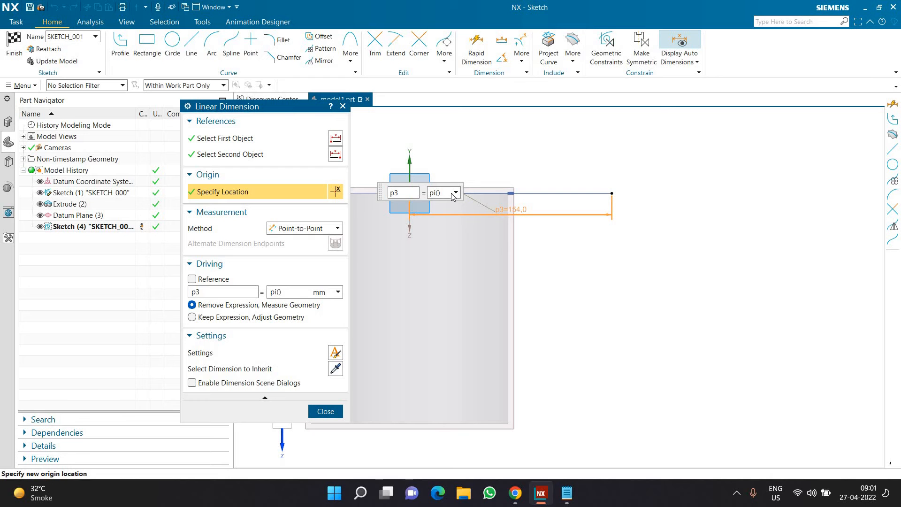
key(super+plus)
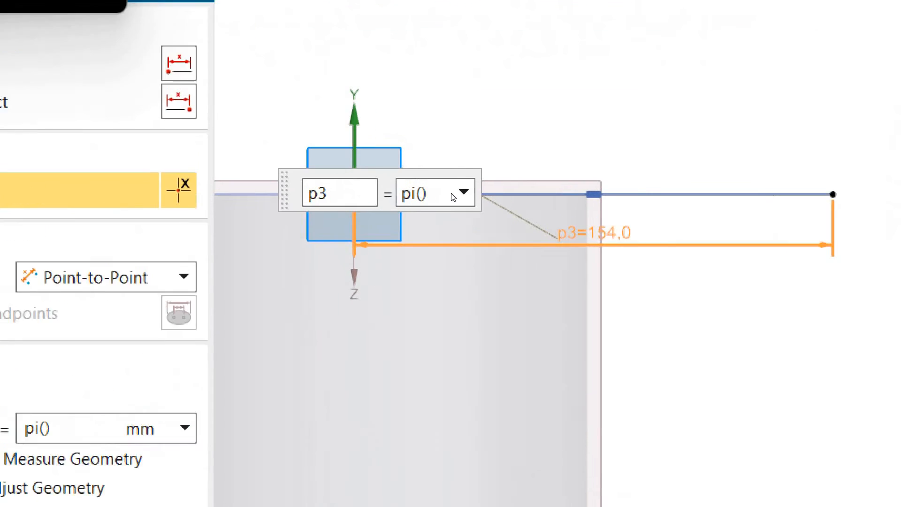
text(*)
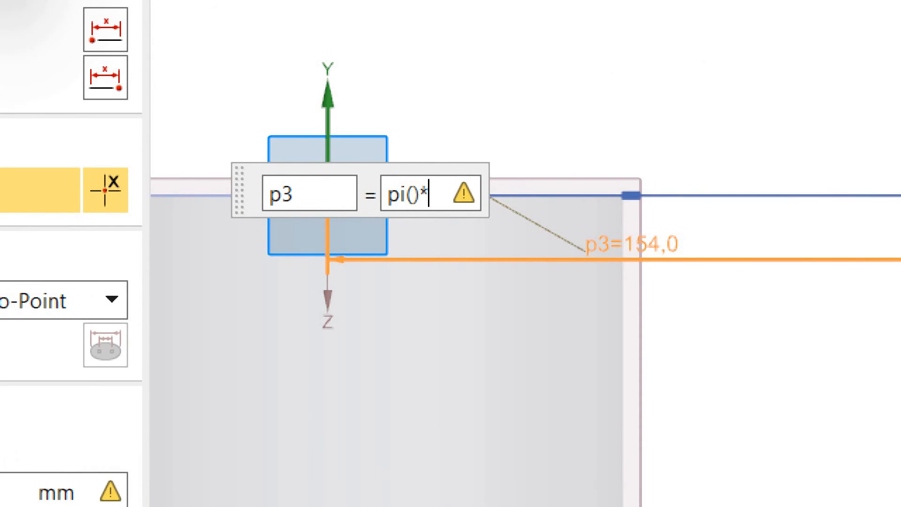
text(cam)
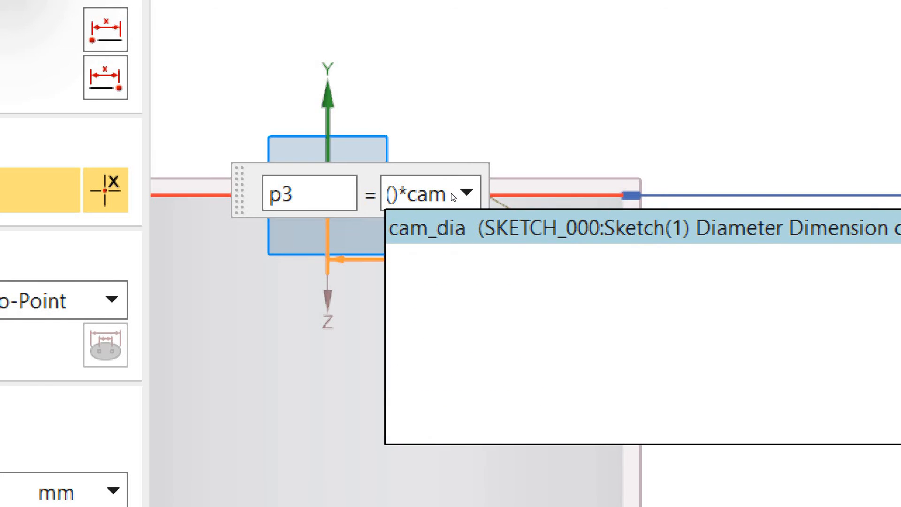
key(Return)
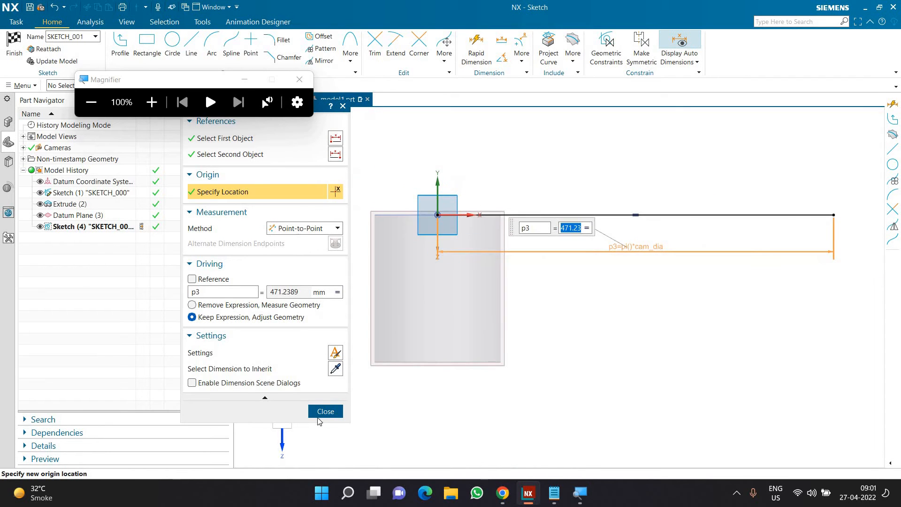
click(299, 79)
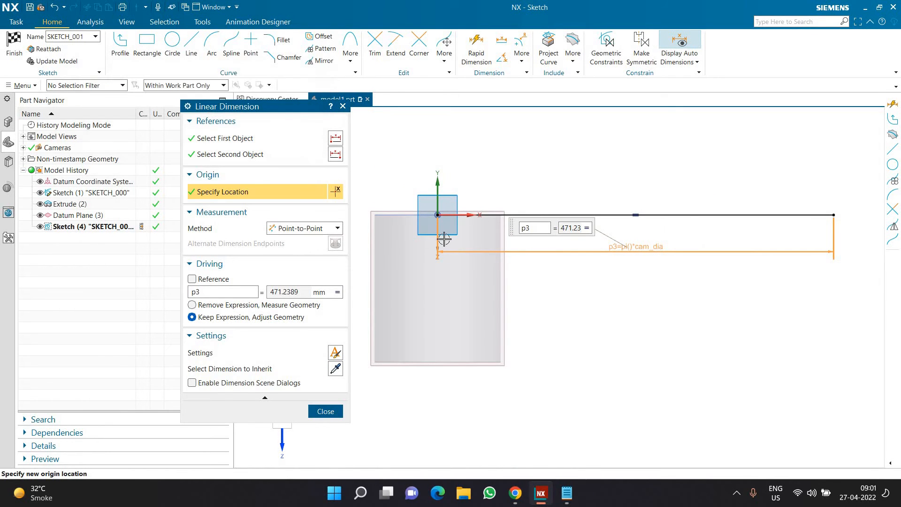
click(322, 412)
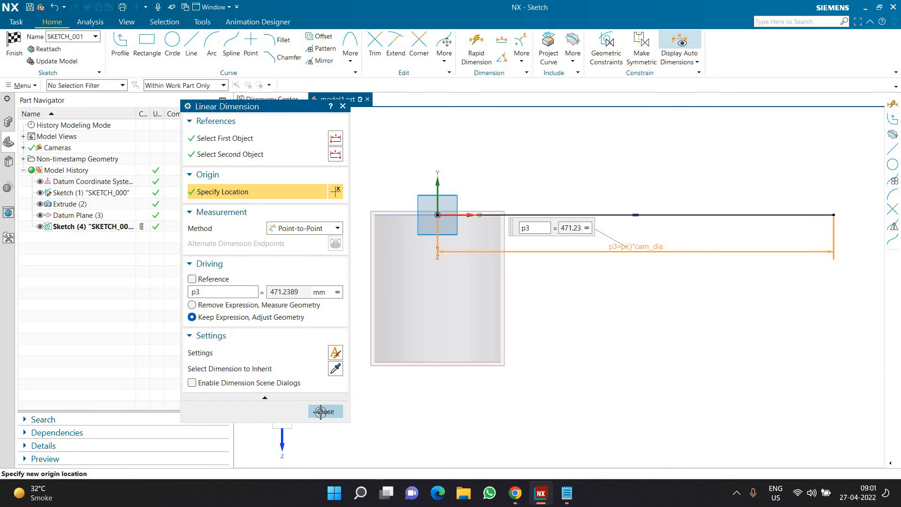
Close a rectangle under the line with a connected profile, 175 mm down from the origin, across, and up to the line's far end
click(125, 55)
click(437, 215)
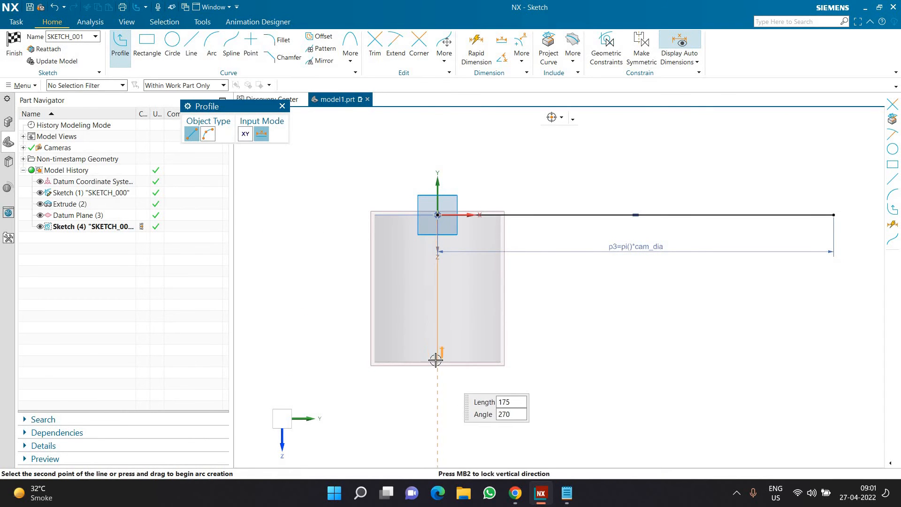
click(436, 361)
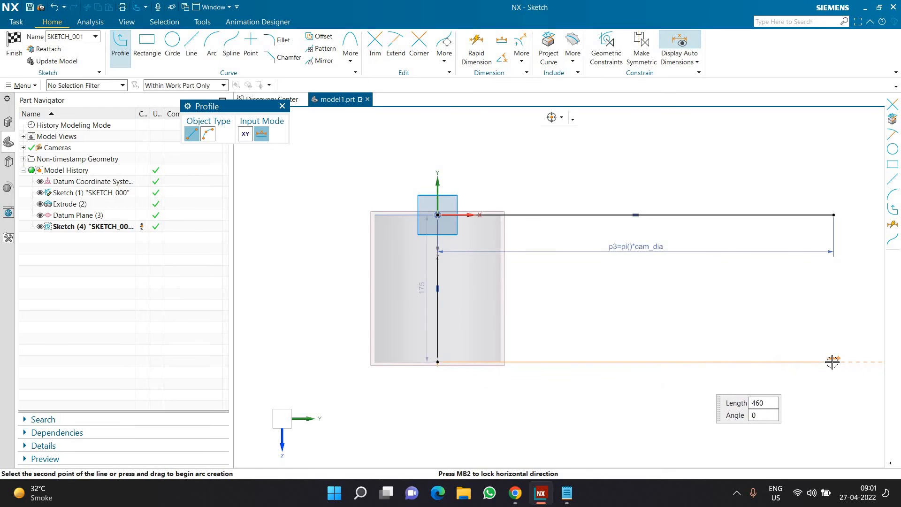
click(832, 361)
click(834, 216)
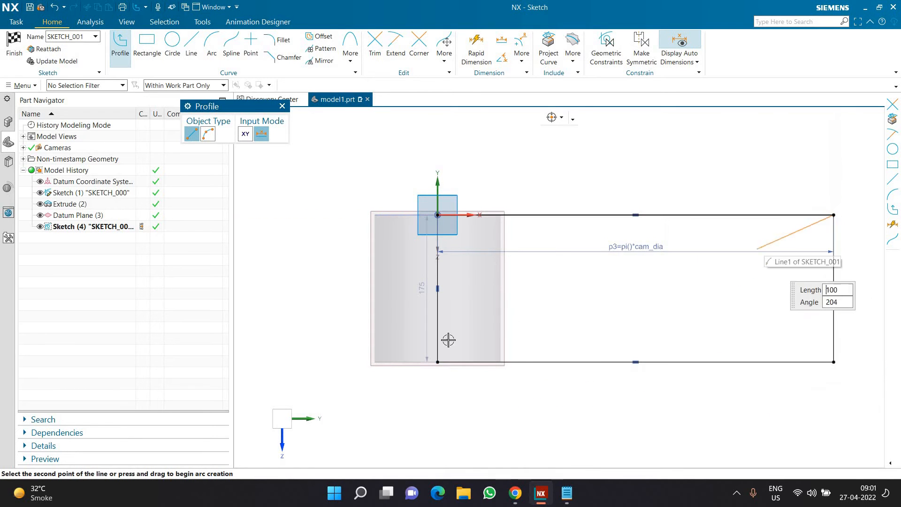
key(Escape)
Move the rectangle's lower corner to about 219 mm below the origin and try to align it with the cylinder's bottom edge
drag(437, 361, 436, 399)
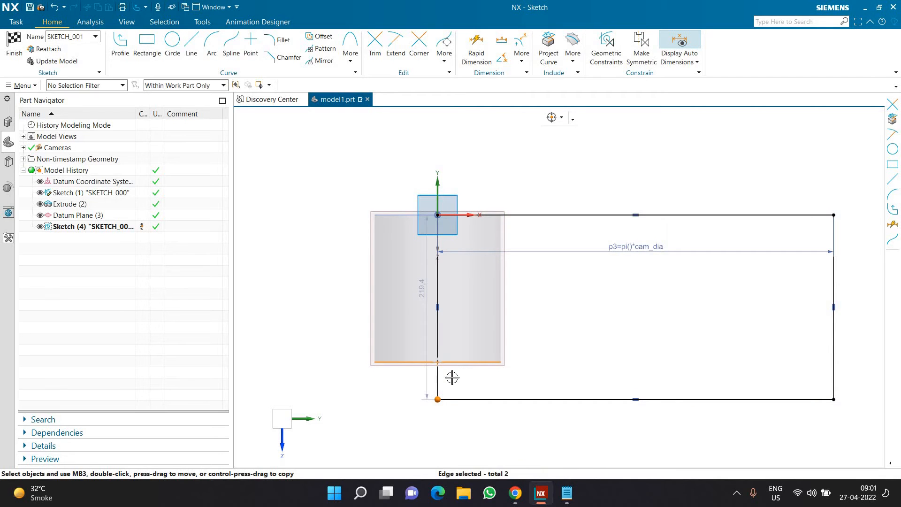
key(Escape)
click(438, 396)
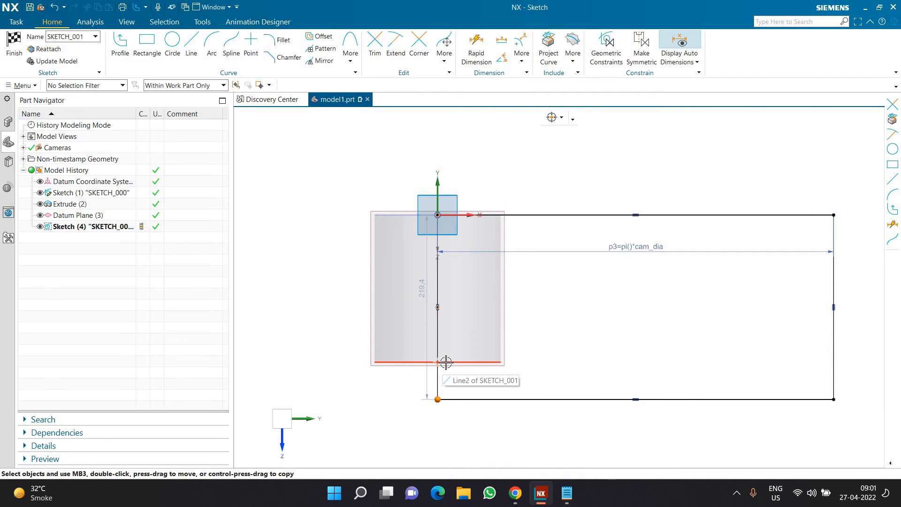
drag(437, 397, 426, 307)
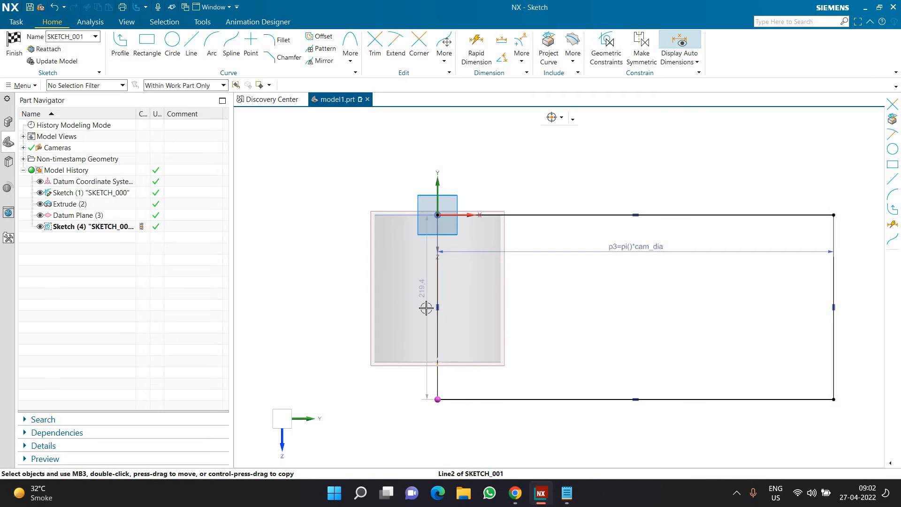
Set the rectangle's height dimension to 175 mm
click(425, 307)
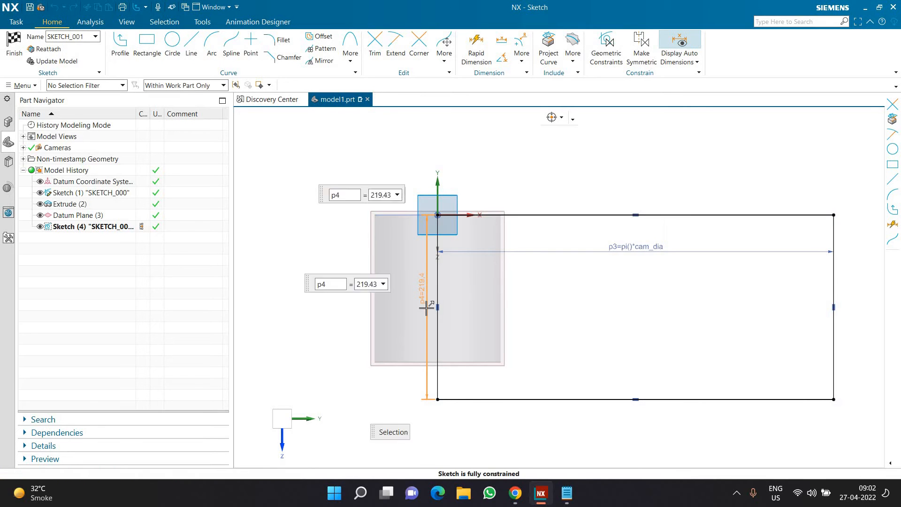
key(Escape)
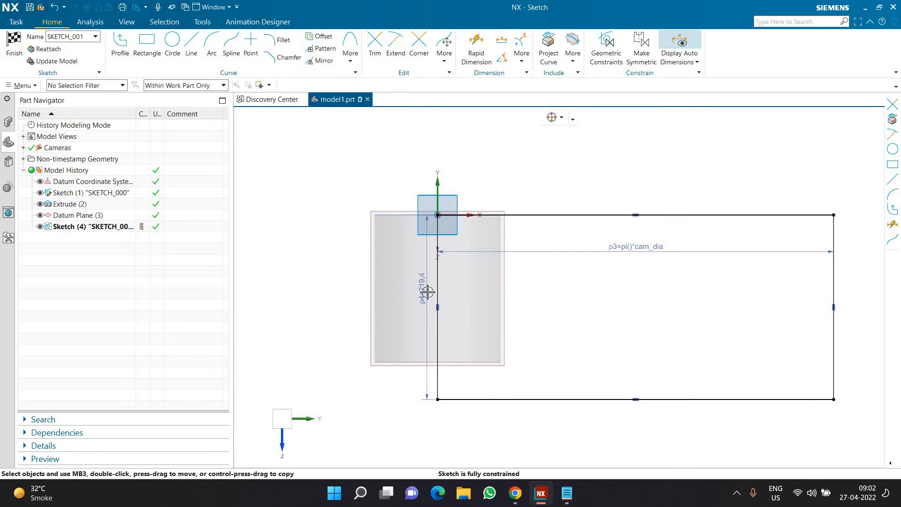
double_click(427, 292)
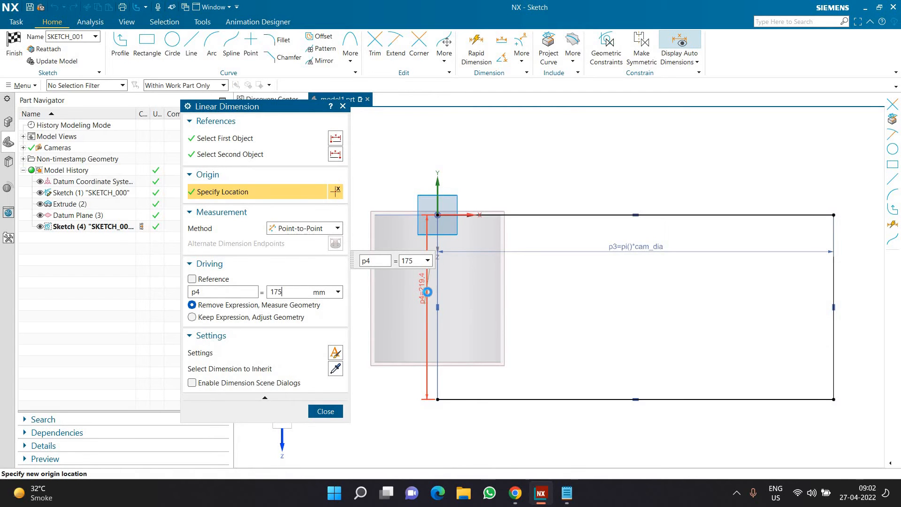
text(175)
key(Return)
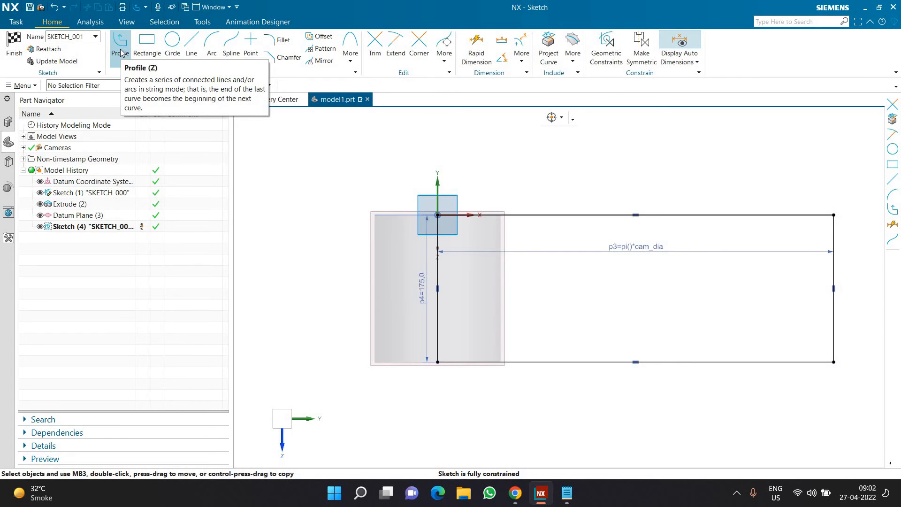
Sketch a stepped path between the rectangle's vertical sides: a horizontal line about 190 mm, a downward slope about 135 mm, and a horizontal line about 154 mm
key(z)
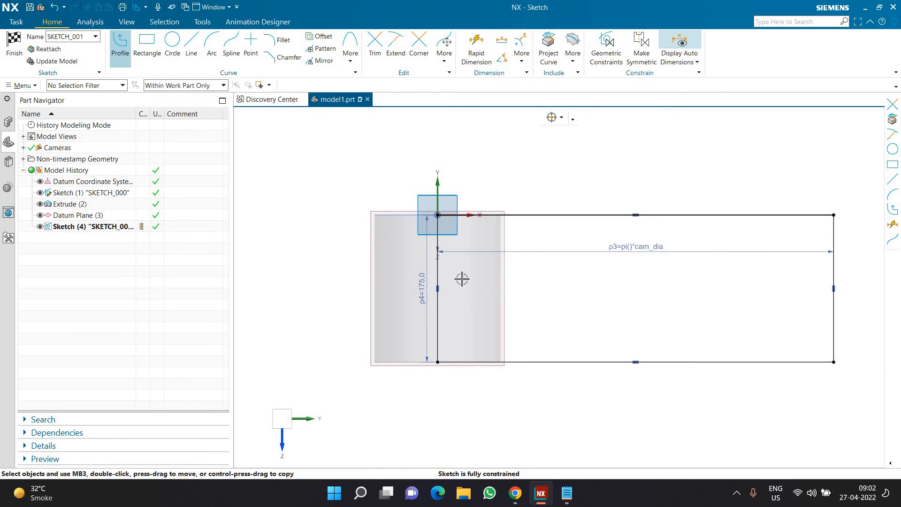
click(437, 261)
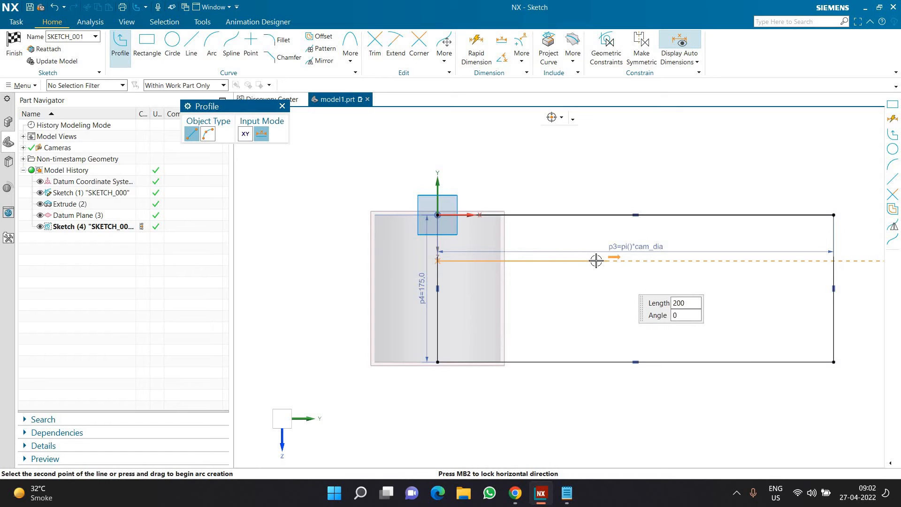
click(652, 289)
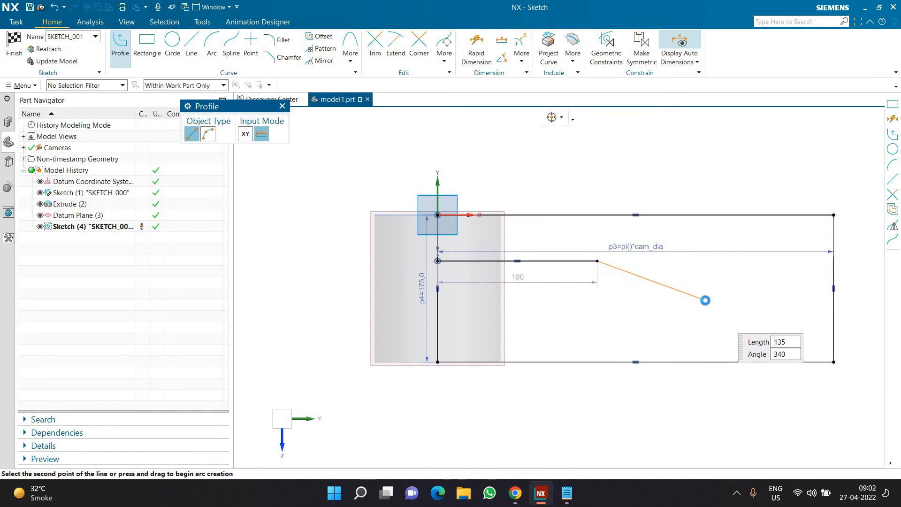
click(703, 299)
click(832, 299)
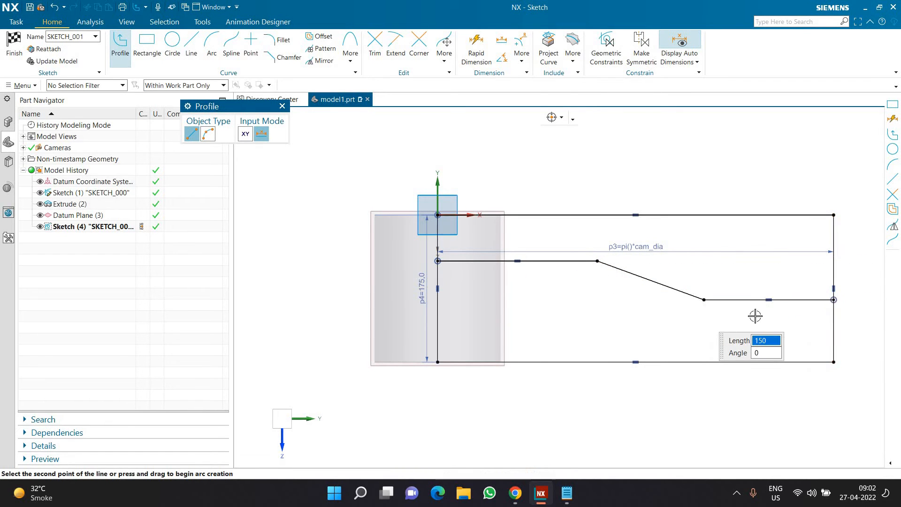
key(Escape)
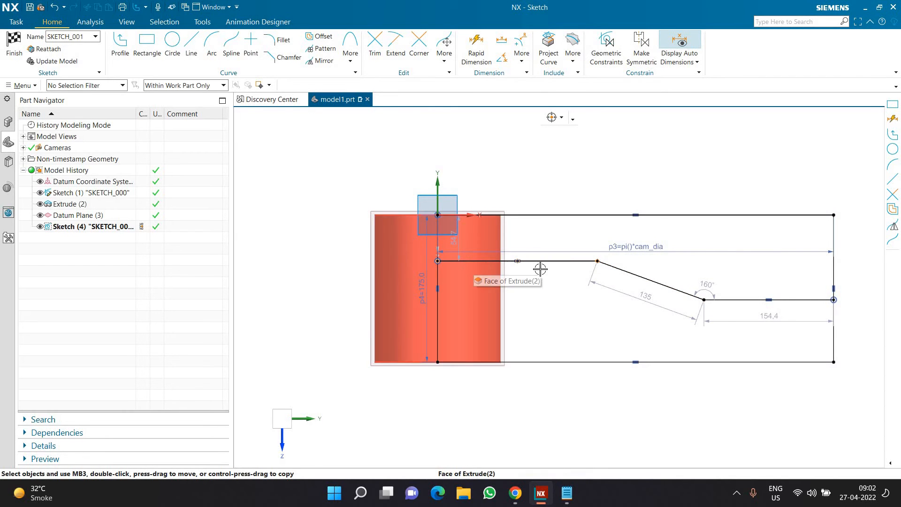
Shift the path's two bend points to lengthen the sloped line to about 176 mm and shorten the lower horizontal line to about 145 mm
drag(574, 263, 574, 263)
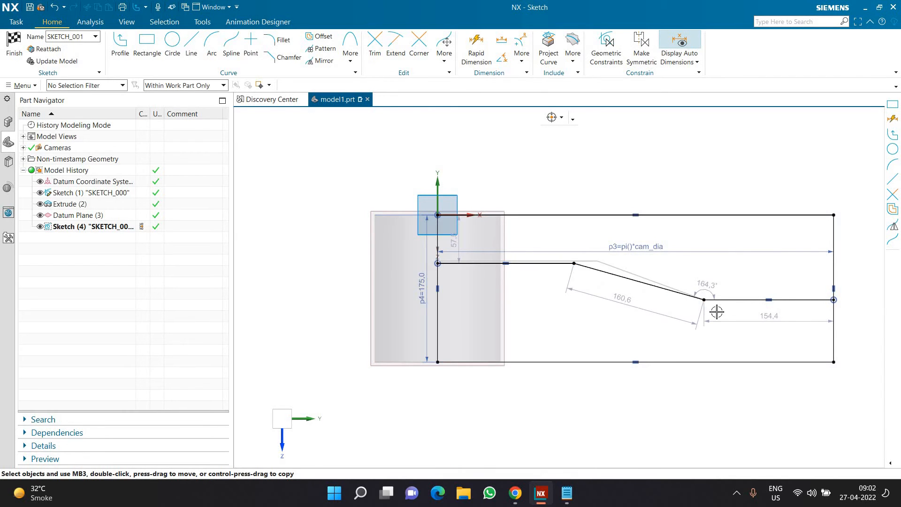
drag(705, 301, 712, 316)
scroll(614, 249, down, 3)
scroll(616, 254, up, 4)
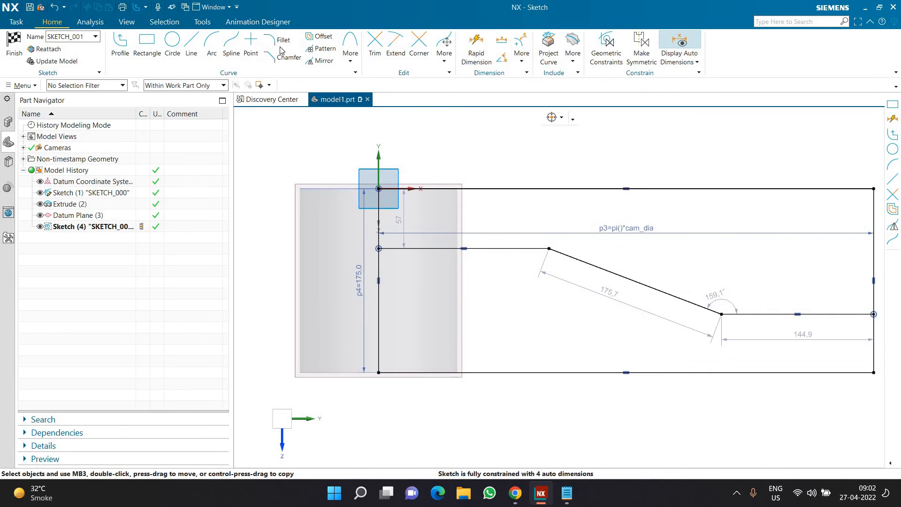
Fillet the stepped path's two bends, using a radius of about 219 mm at the upper bend and about 160 mm at the lower bend
key(f)
click(548, 254)
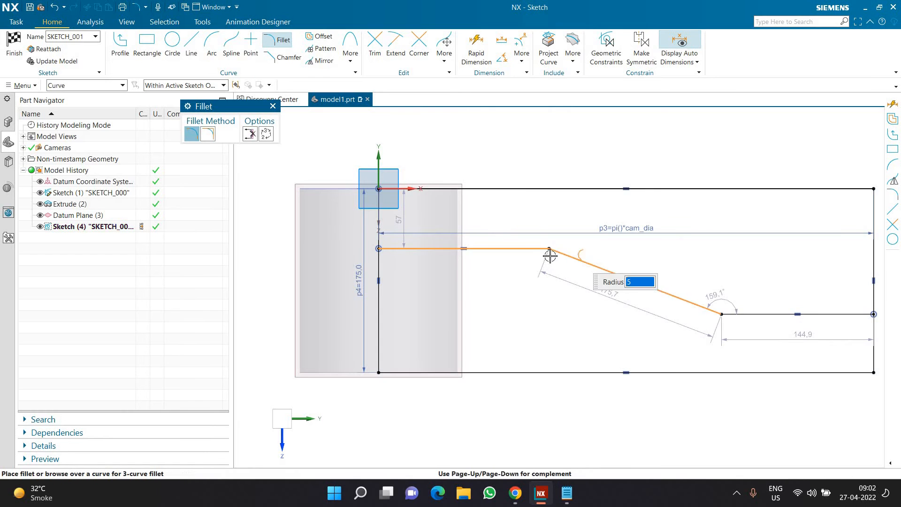
scroll(551, 252, up, 2)
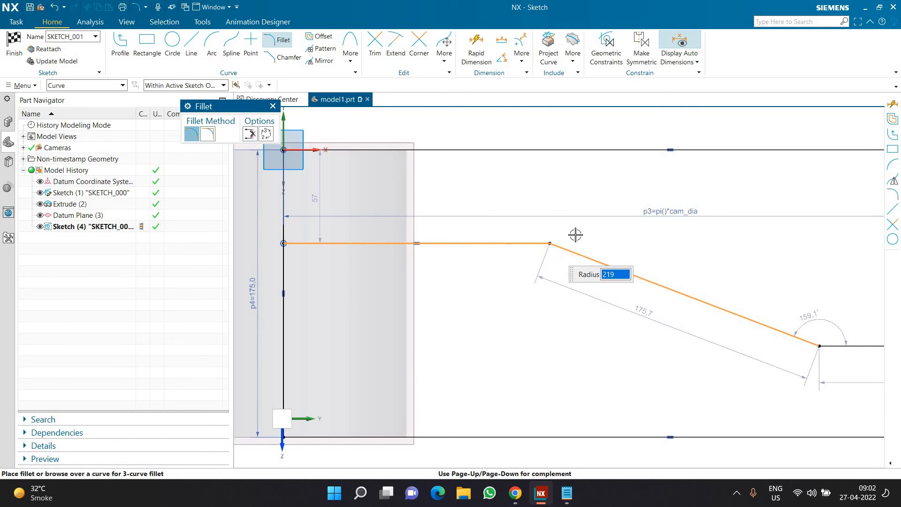
click(575, 234)
scroll(575, 234, down, 2)
scroll(689, 290, up, 1)
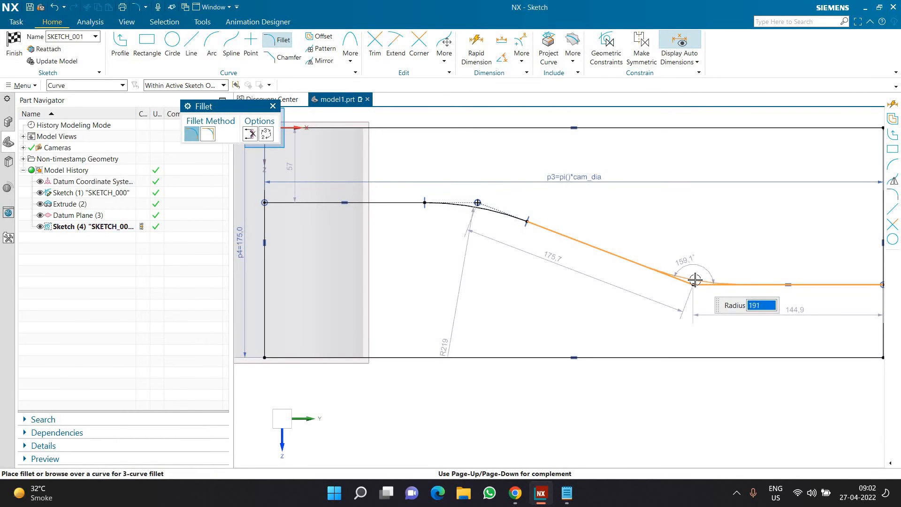
scroll(695, 281, up, 4)
click(701, 313)
scroll(701, 314, down, 4)
key(Escape)
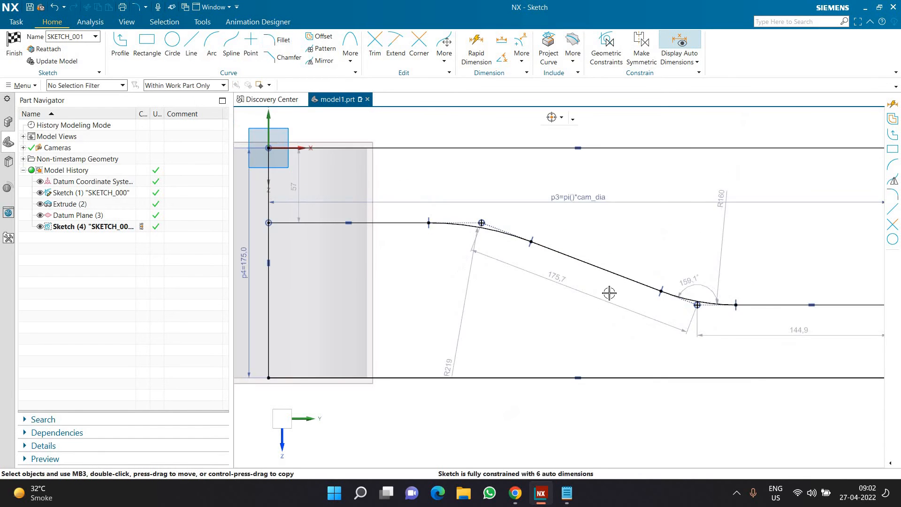
Try to offset the whole tangent-connected path 35 mm downward
scroll(533, 290, down, 2)
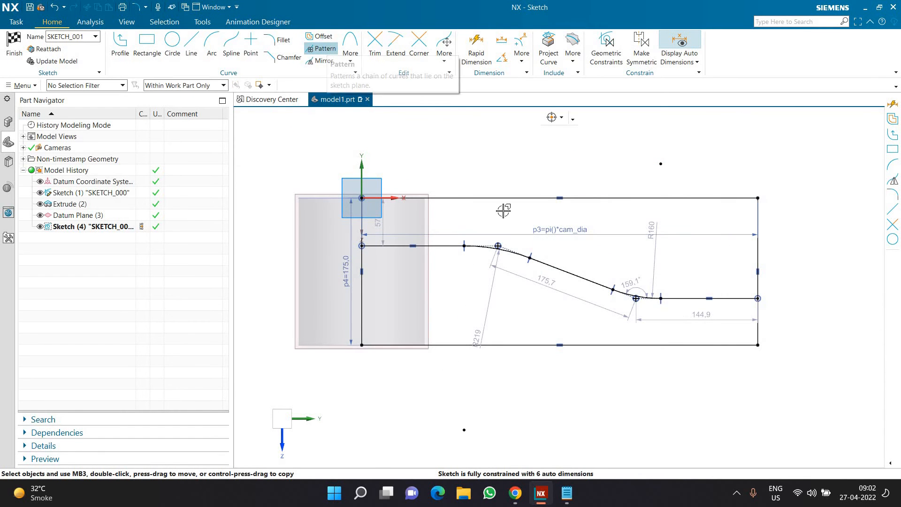
click(323, 37)
click(517, 117)
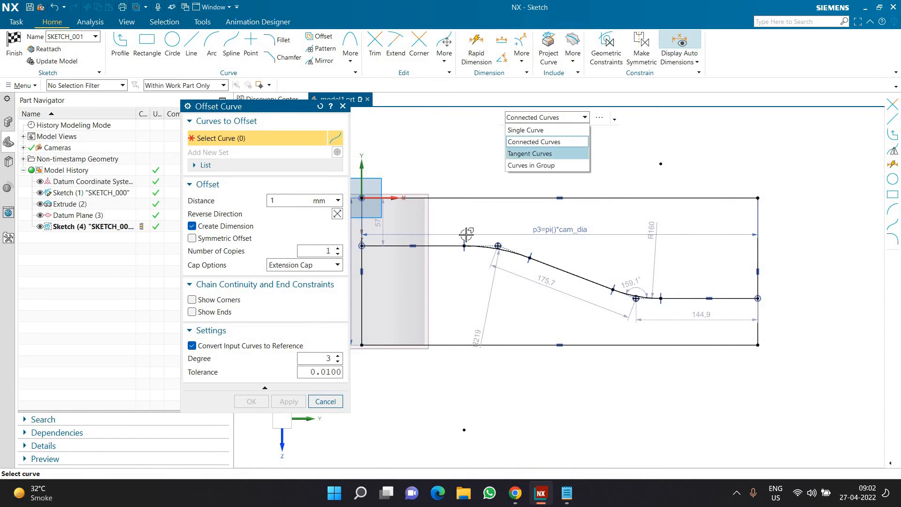
click(529, 154)
click(445, 246)
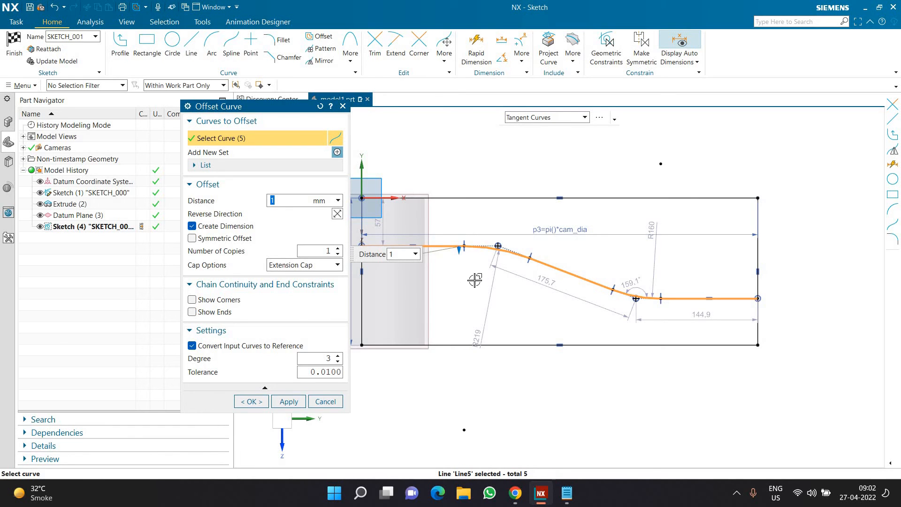
drag(460, 267, 461, 283)
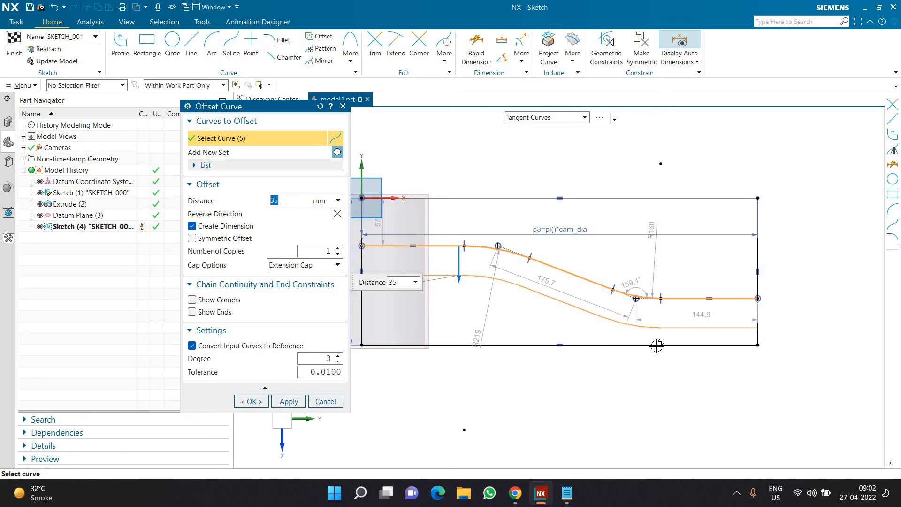
scroll(595, 328, down, 2)
scroll(463, 304, up, 2)
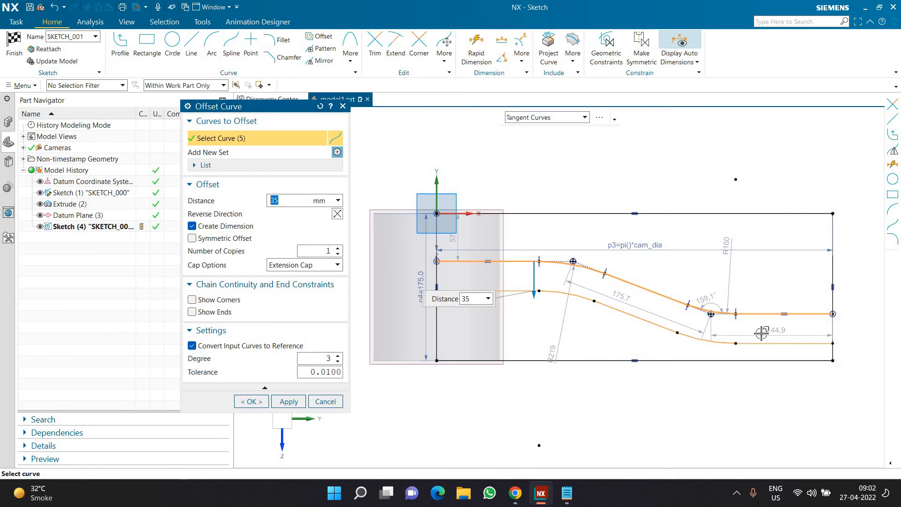
key(Escape)
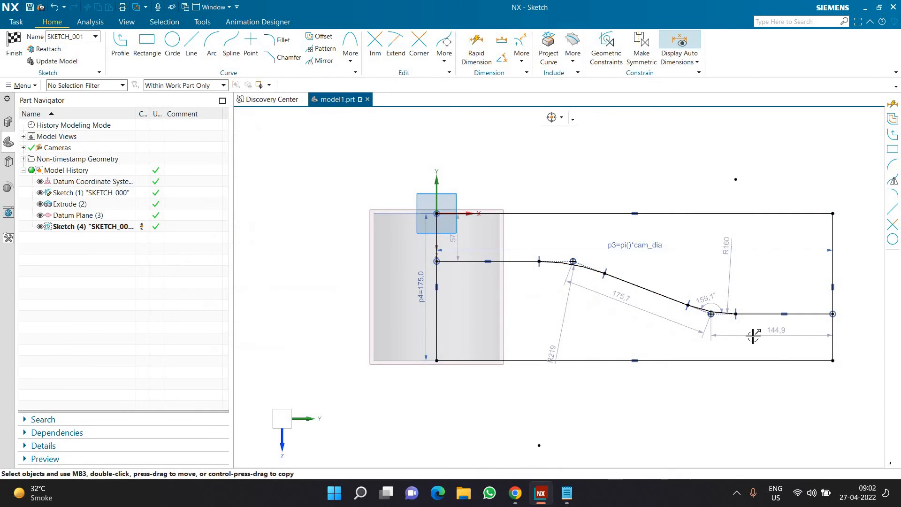
Undo the fillets and the stepped path lines back to the bare dimensioned rectangle
key(ctrl+z)
key(ctrl+z)
key(ctrl+z)
key(ctrl+z)
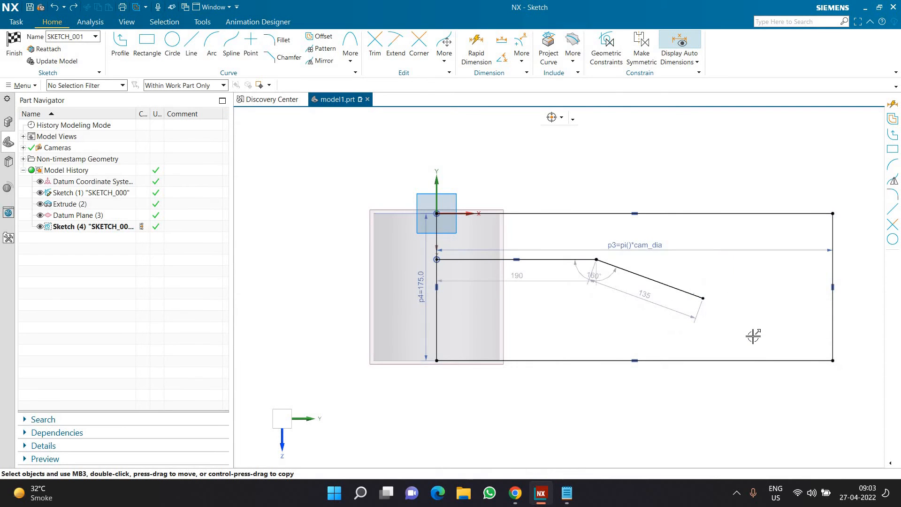
key(ctrl+z)
key(ctrl+z)
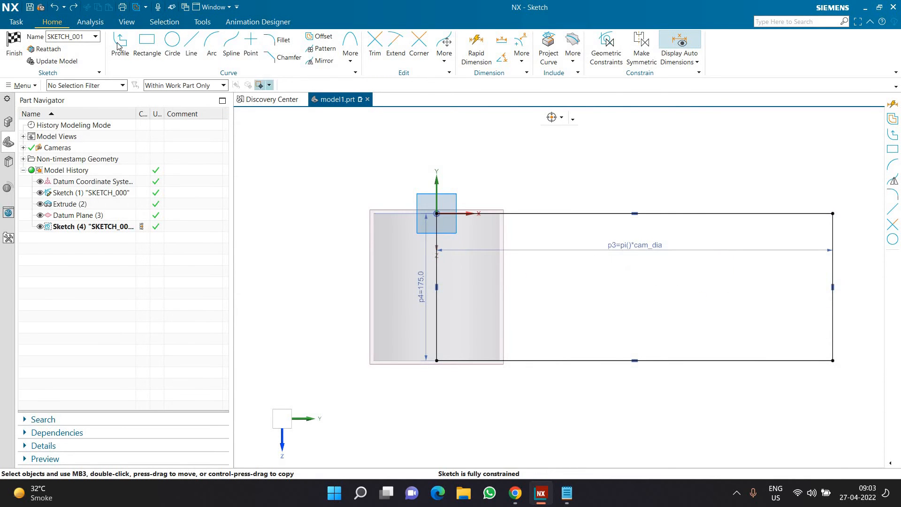
Sketch a trough-shaped path between the rectangle's vertical sides: about 105 mm horizontal, 105 mm downward slope, 110 mm horizontal, 91 mm upward slope, 97 mm horizontal
key(z)
click(435, 263)
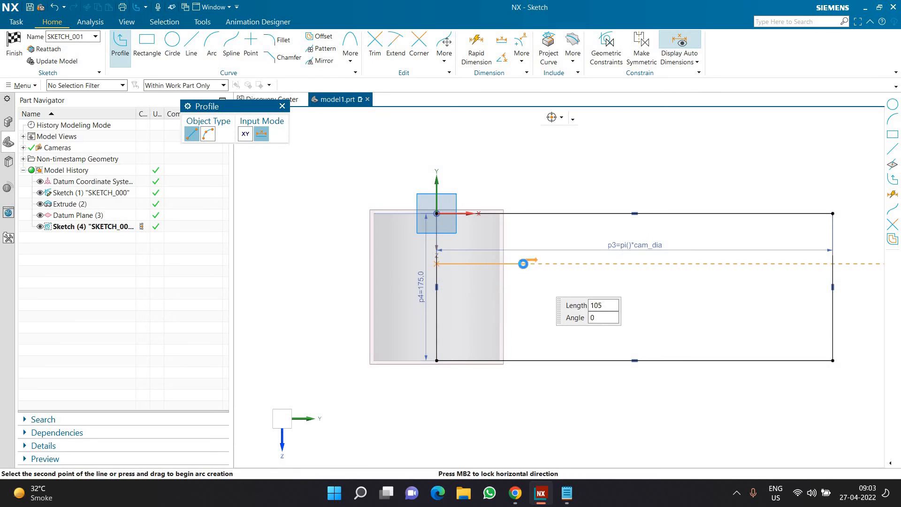
click(524, 264)
click(598, 311)
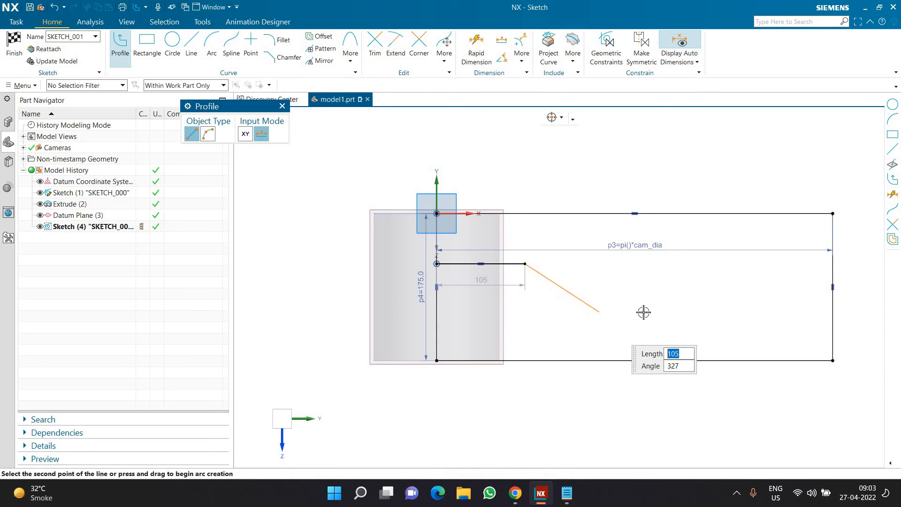
click(692, 311)
click(750, 263)
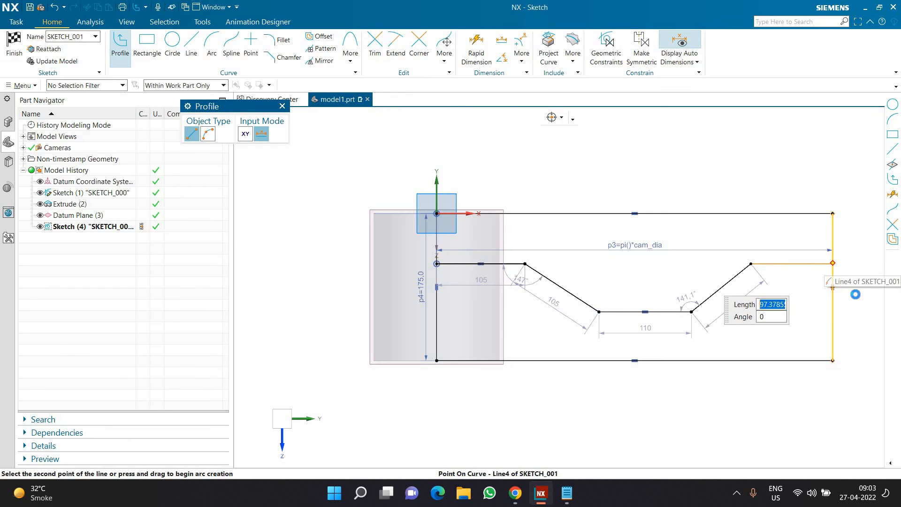
click(832, 264)
key(Escape)
key(Escape)
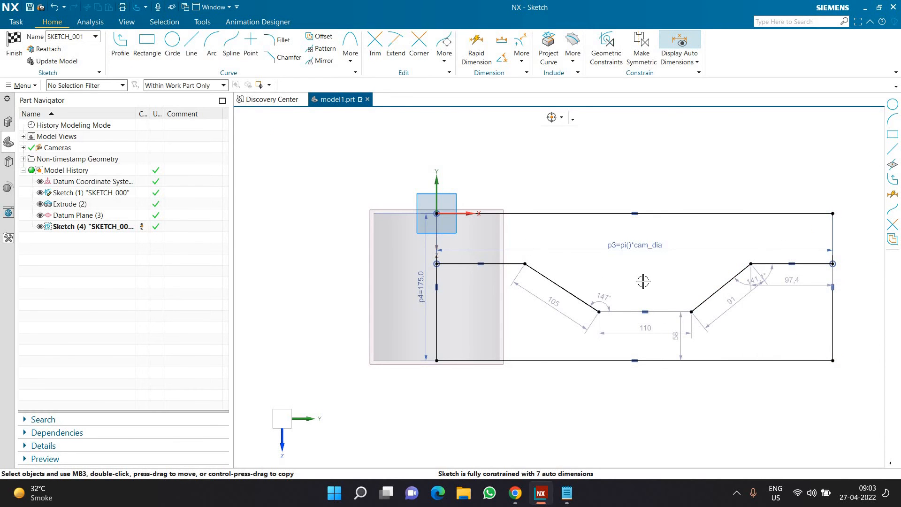
Align the midpoint of the path's lower line vertically with the rectangle's bottom edge midpoint, and make the two outer horizontal lines equal in length
click(645, 311)
click(635, 360)
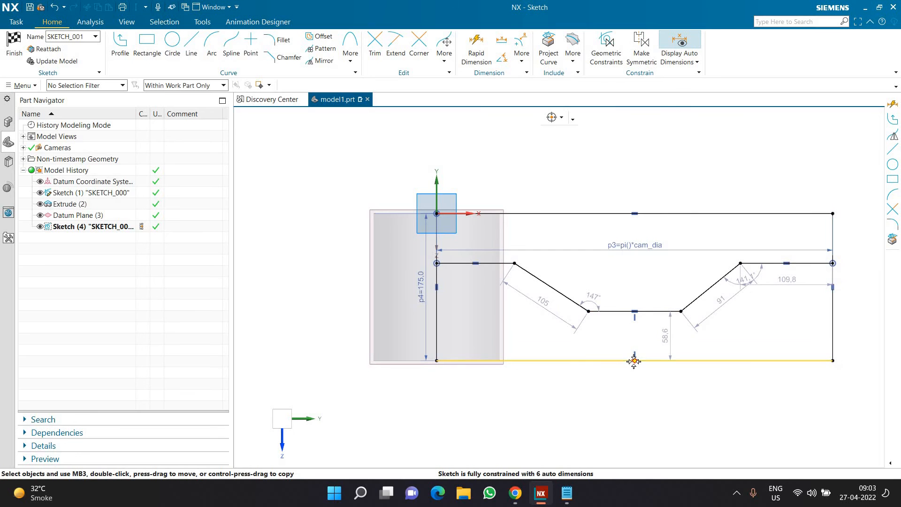
click(746, 265)
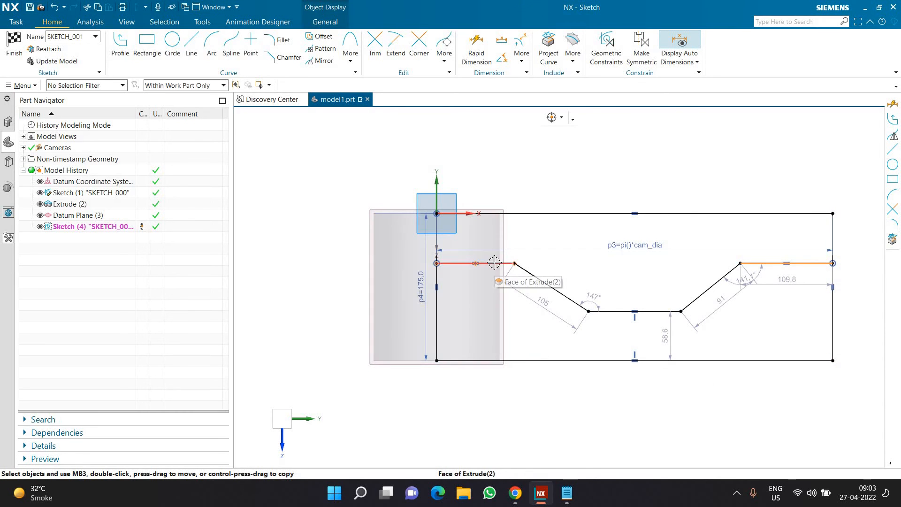
click(526, 252)
click(631, 233)
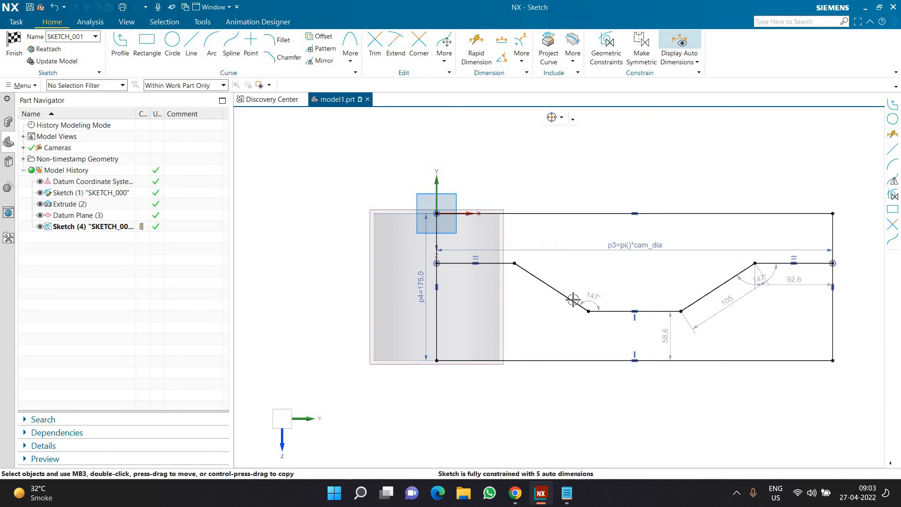
Make the path's two sloped lines equal in length
click(573, 302)
click(692, 305)
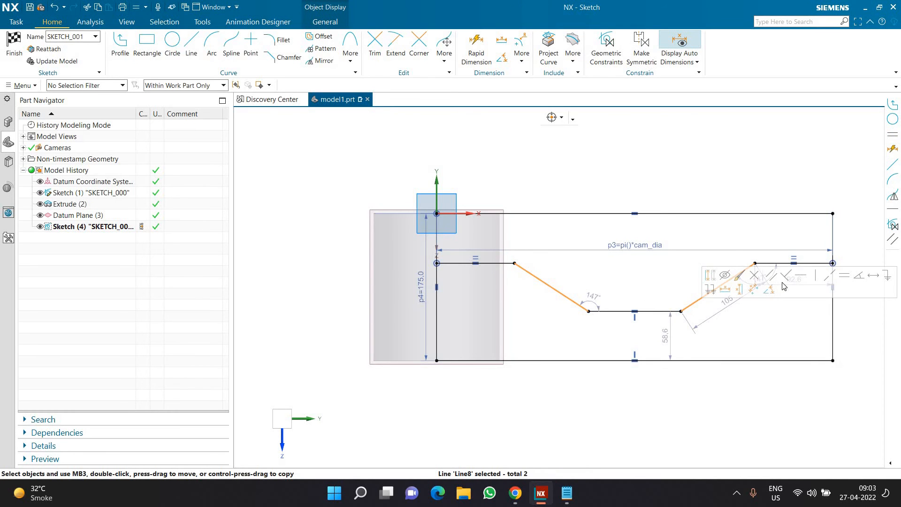
click(836, 280)
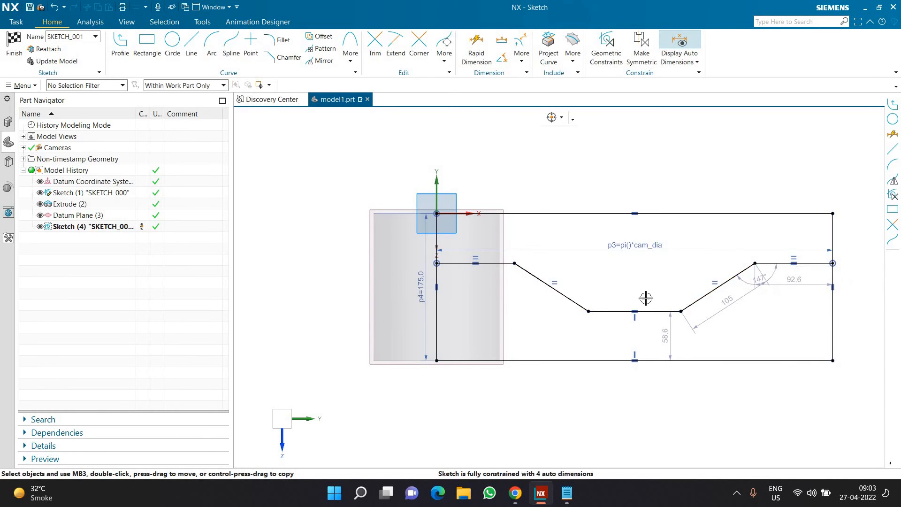
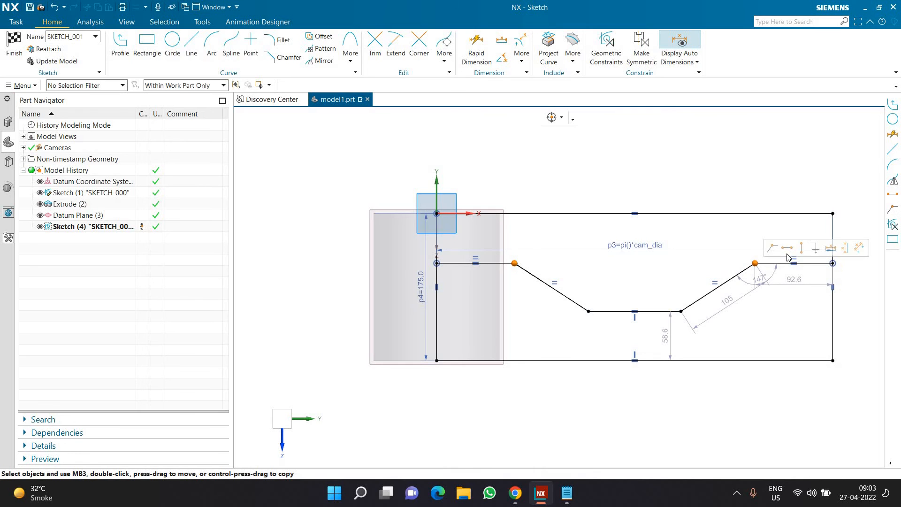
Align the path's two upper bend points horizontally and dimension the left outer horizontal line to 100 mm
click(787, 249)
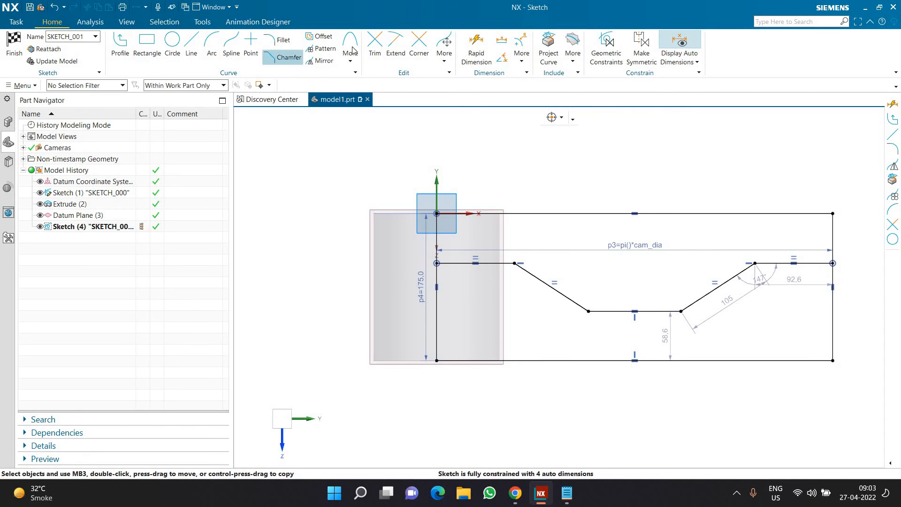
click(477, 49)
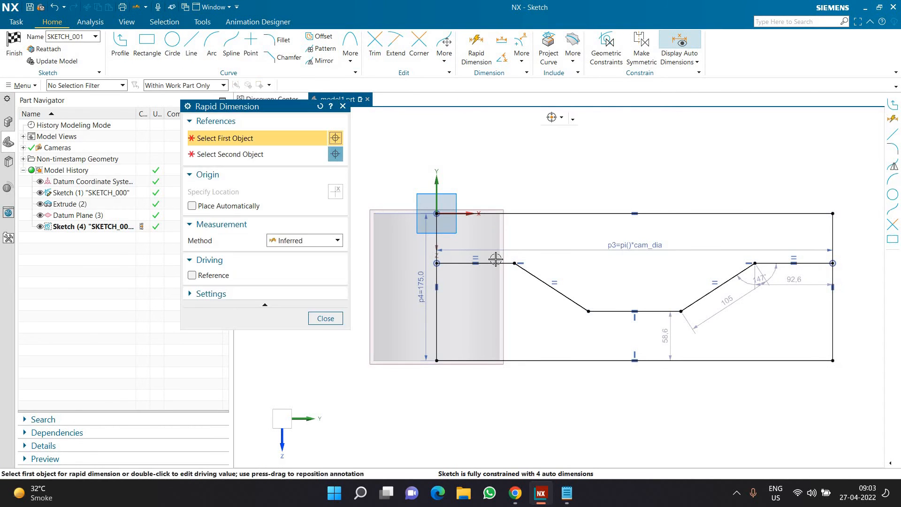
click(491, 273)
click(469, 280)
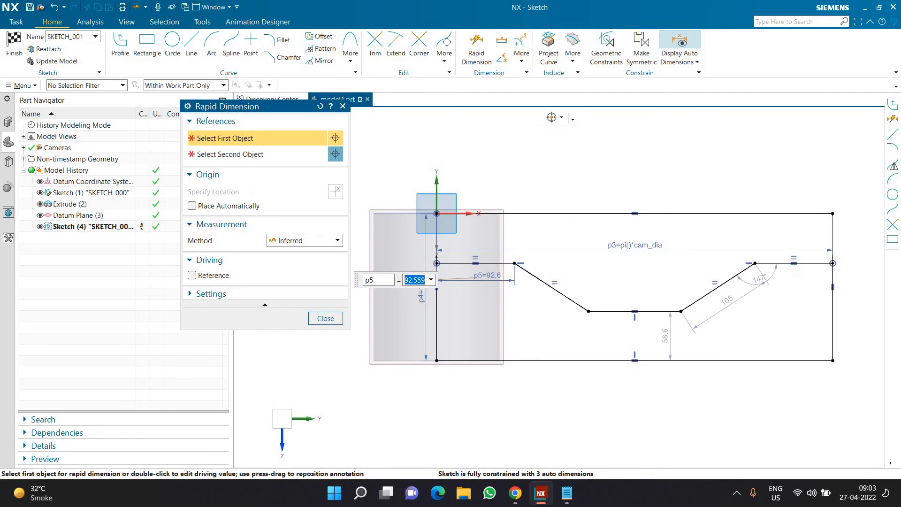
text(100)
key(Return)
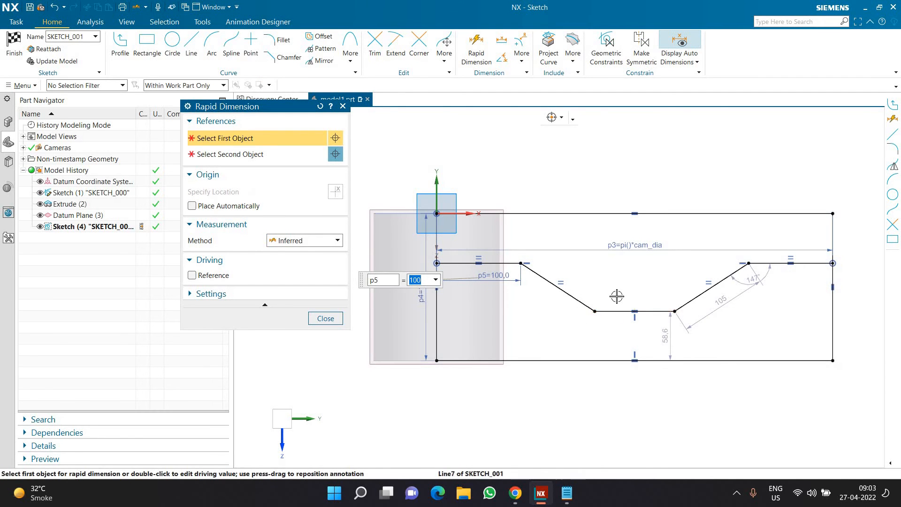
Dimension the path's lower horizontal line to a length of 100 mm
click(623, 311)
click(635, 298)
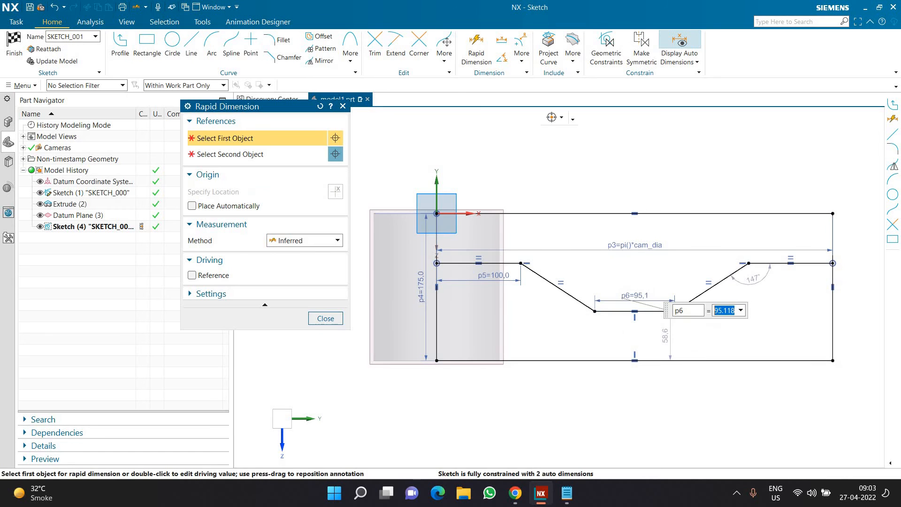
text(100)
key(Return)
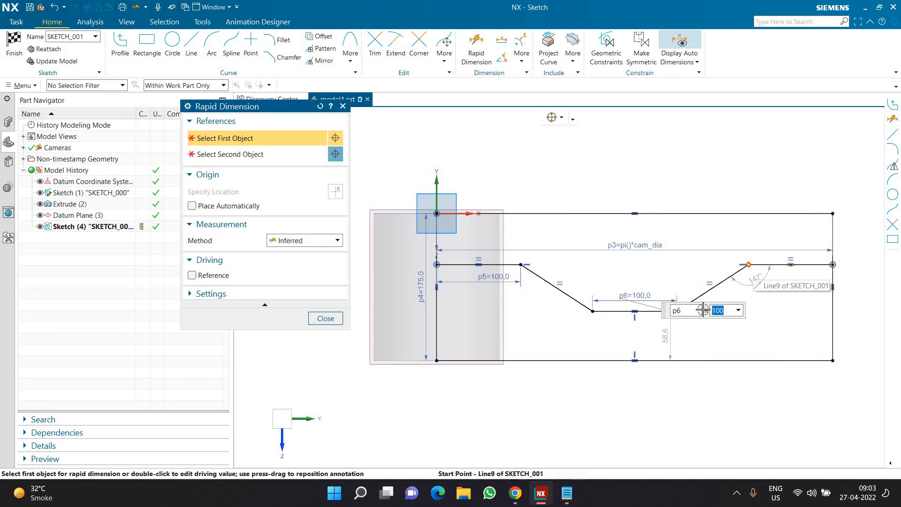
Dimension the vertical height of the path's right sloped line, trying 30 mm first and setting 40 mm as the final value
click(750, 265)
click(774, 303)
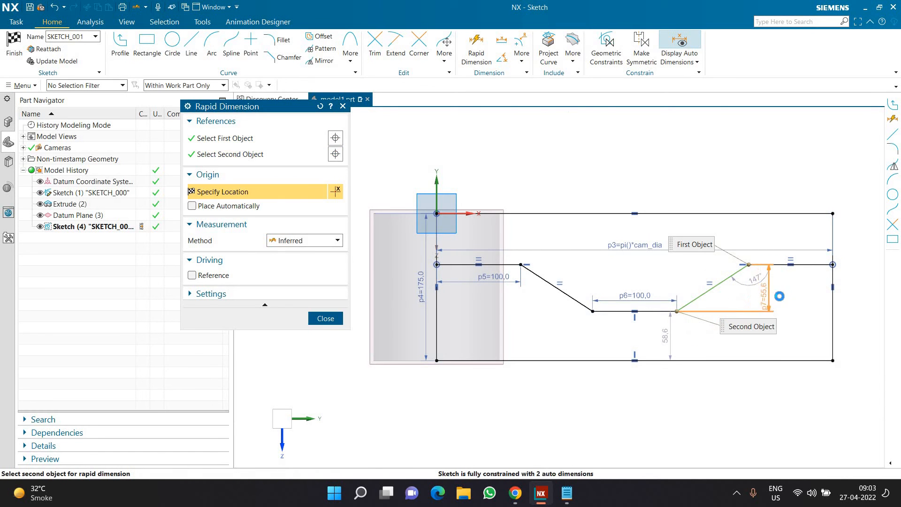
click(817, 320)
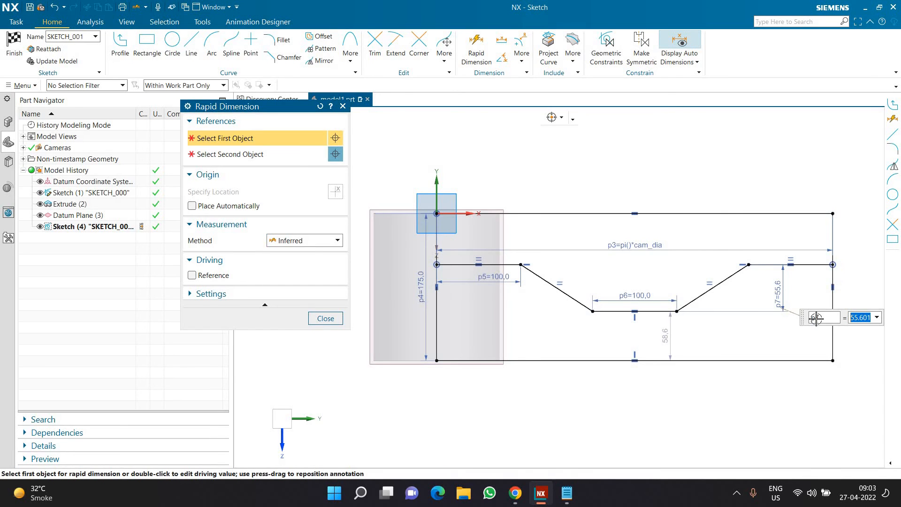
text(30)
key(Return)
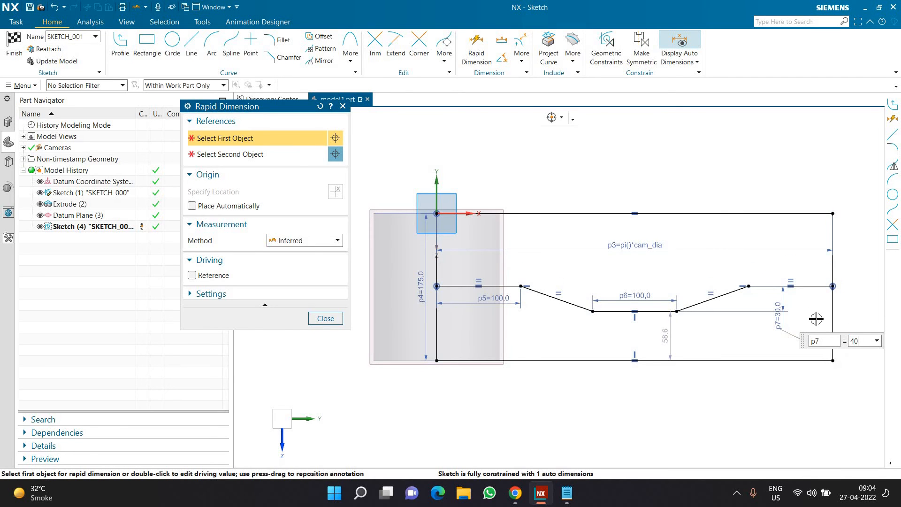
key(Return)
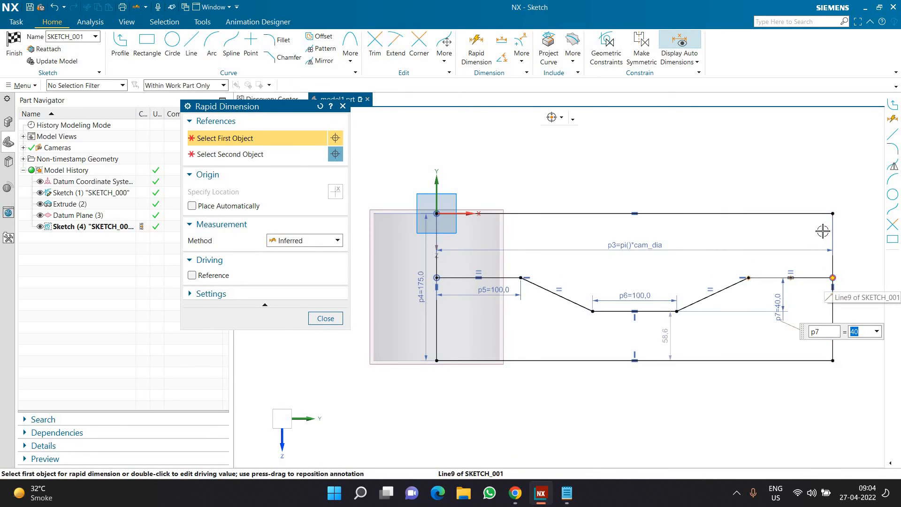
Dimension the vertical distance from the rectangle's upper right corner to the right end of the path as 50 mm
click(832, 216)
click(842, 215)
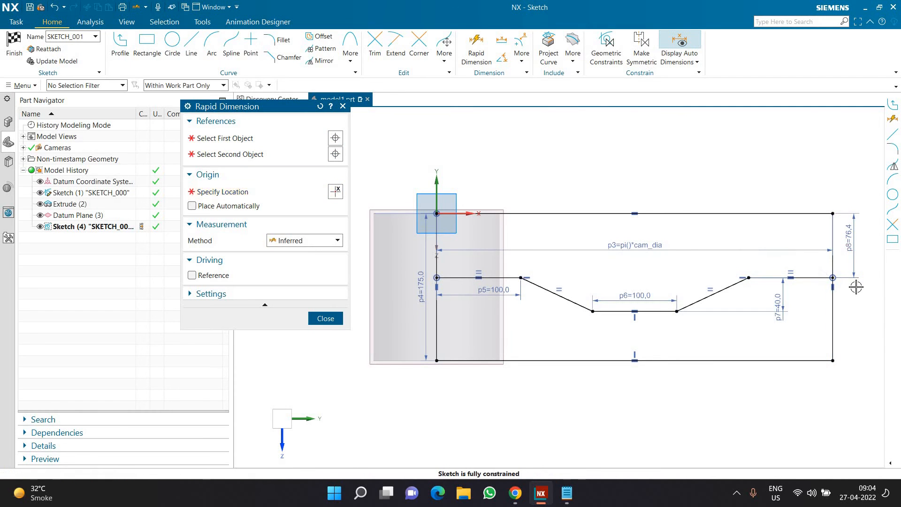
click(855, 285)
text(50)
key(Return)
key(Escape)
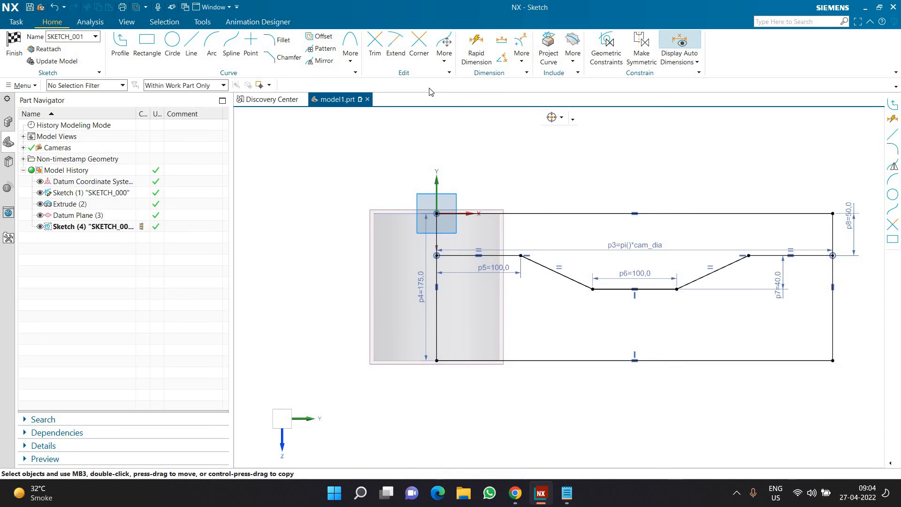
Offset the connected path 35 mm downward without converting the input curves to reference, and finish the sketch
click(507, 257)
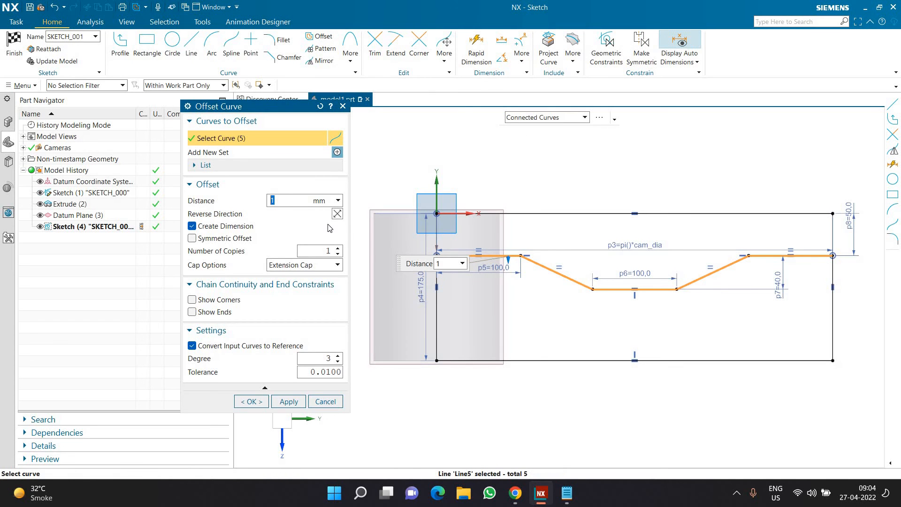
text(0)
key(Return)
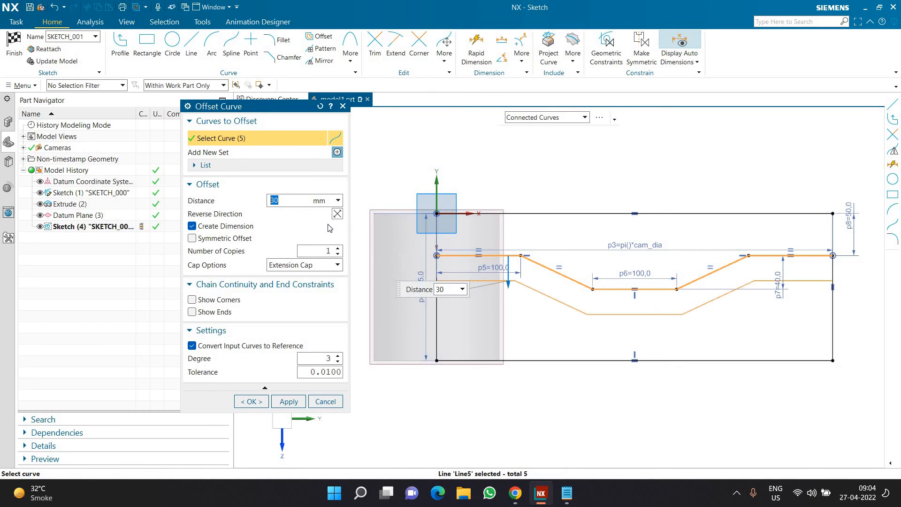
text(35)
key(Return)
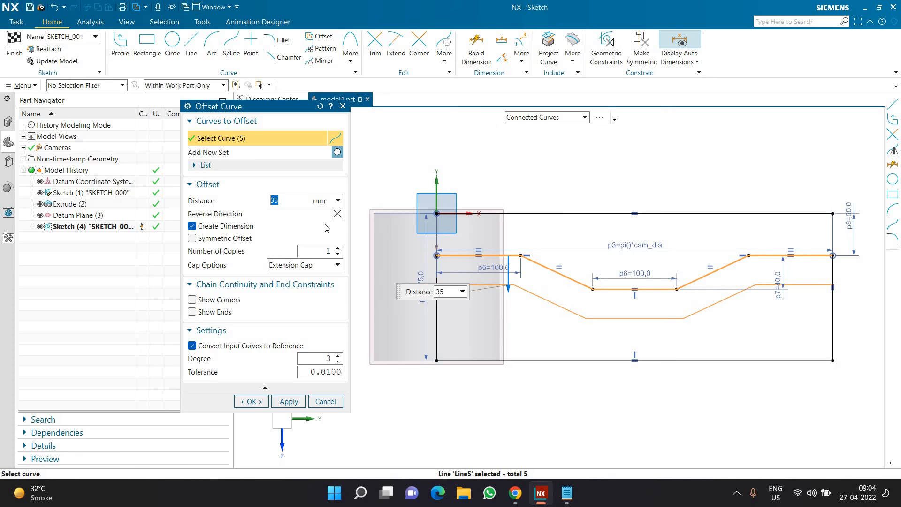
click(203, 348)
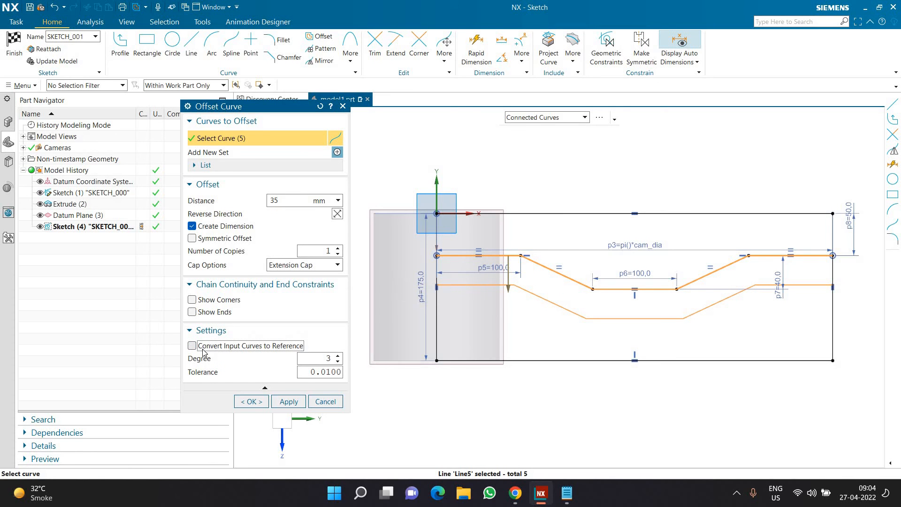
click(244, 402)
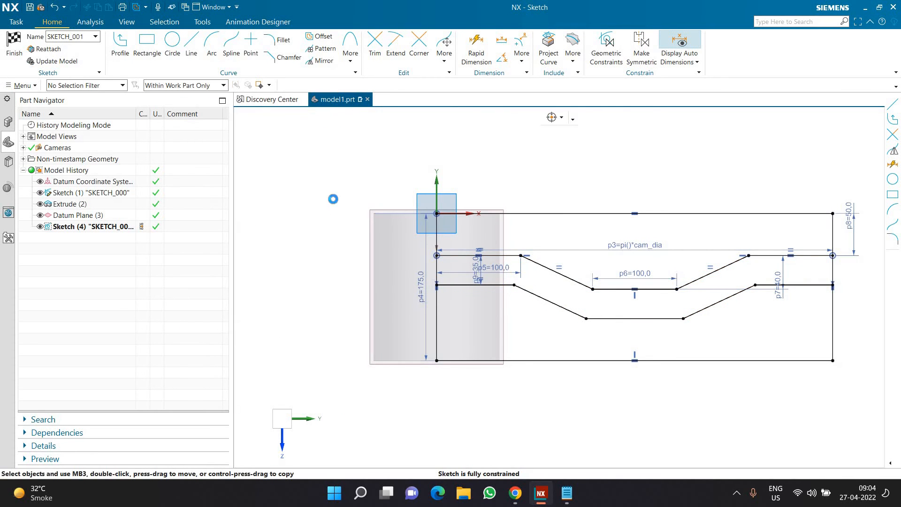
key(ctrl+q)
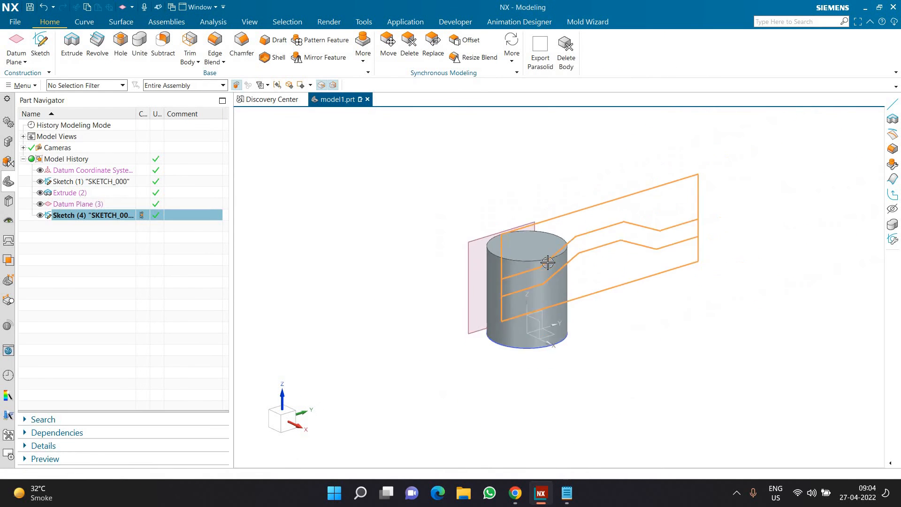
Start a Wrap curve operation and select all lines of the two parallel paths as the curves, using the Tangent Curves rule
click(358, 191)
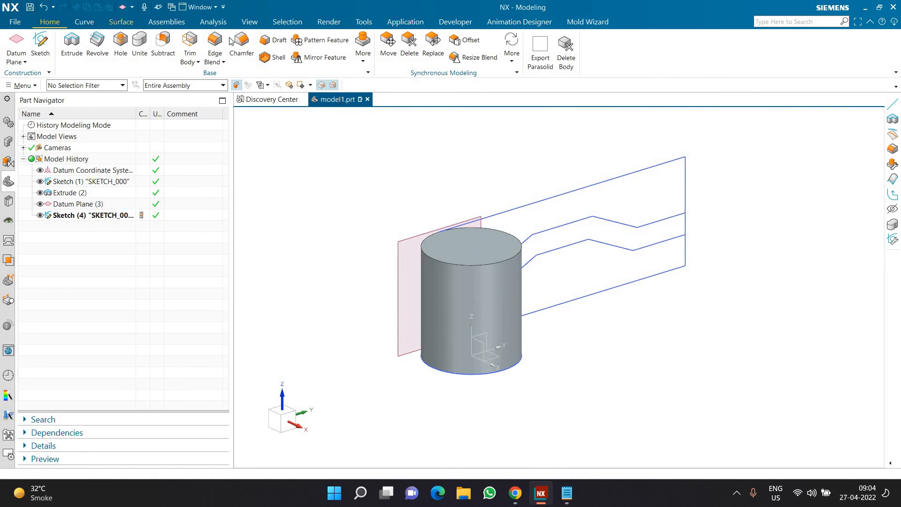
scroll(230, 41, down, 1)
click(452, 53)
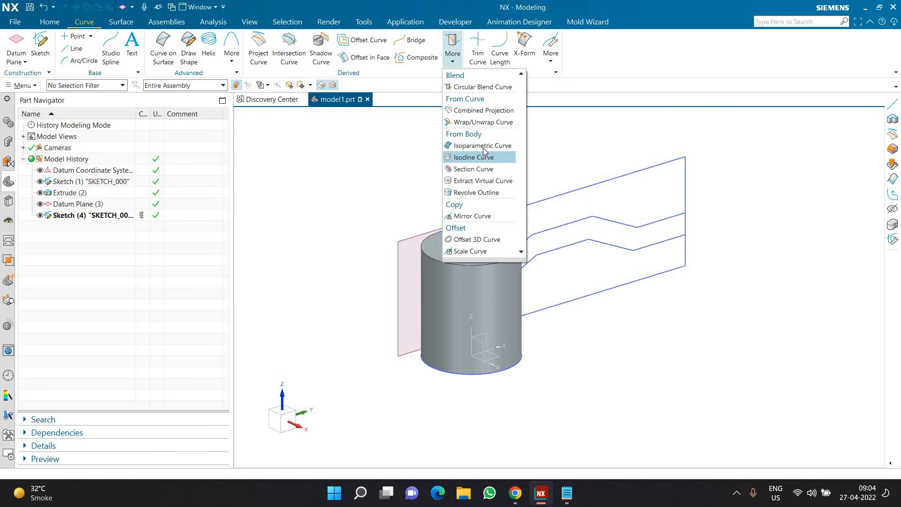
click(483, 122)
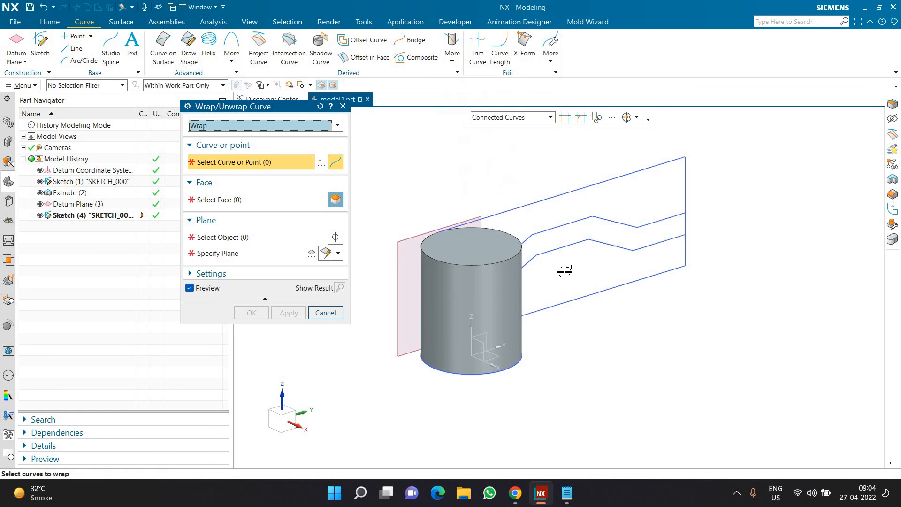
middle_drag(565, 268, 518, 256)
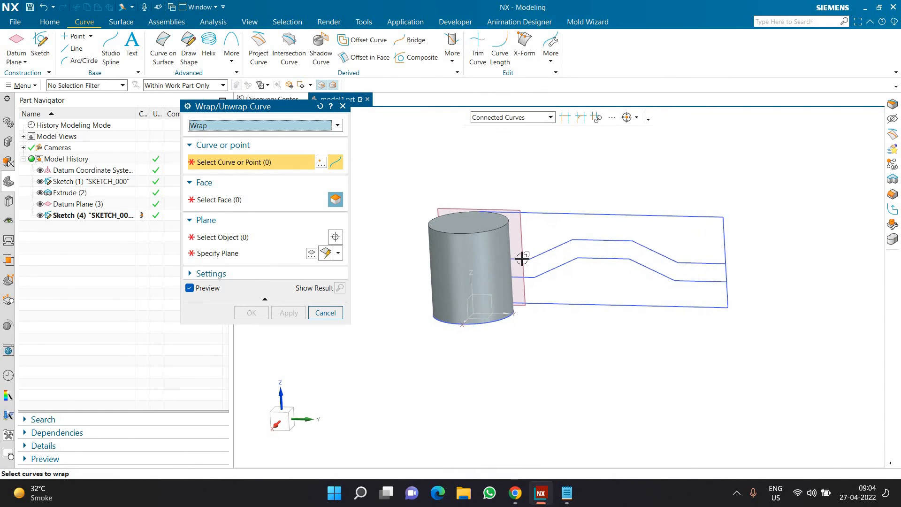
click(515, 120)
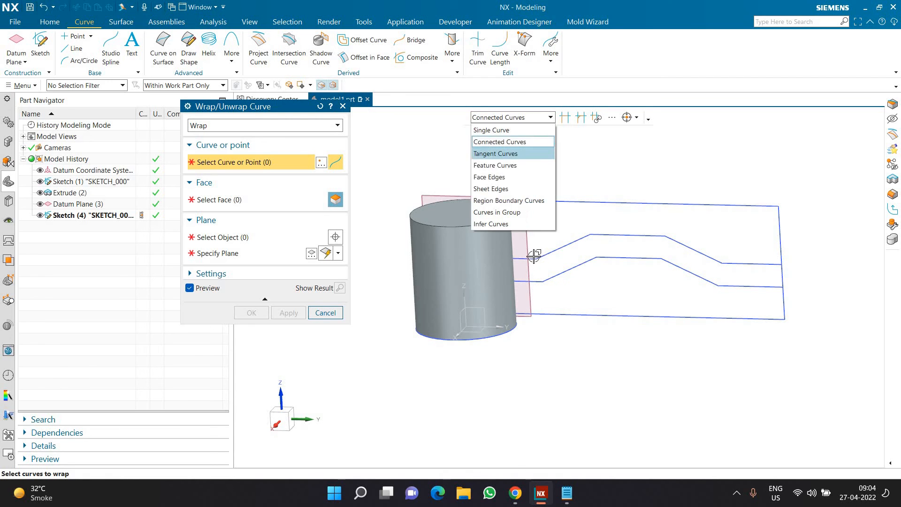
click(498, 153)
click(555, 252)
click(608, 234)
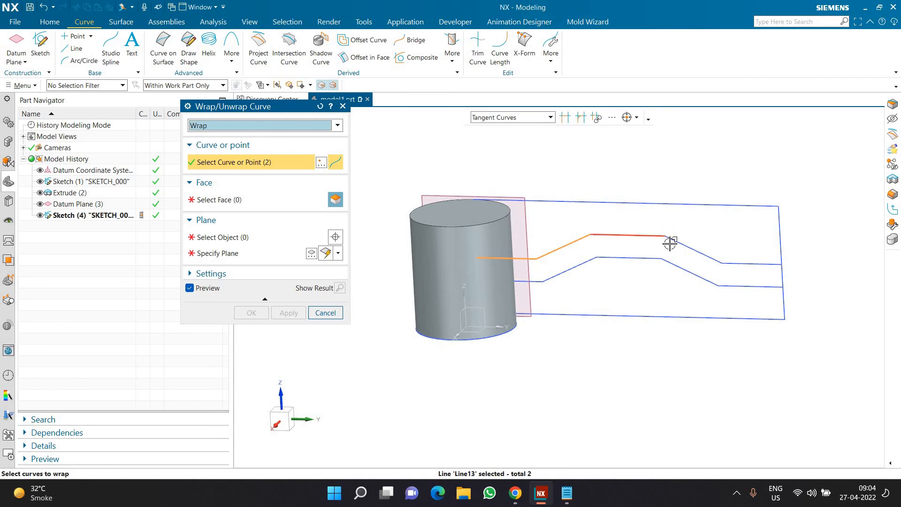
click(673, 241)
click(729, 264)
click(698, 277)
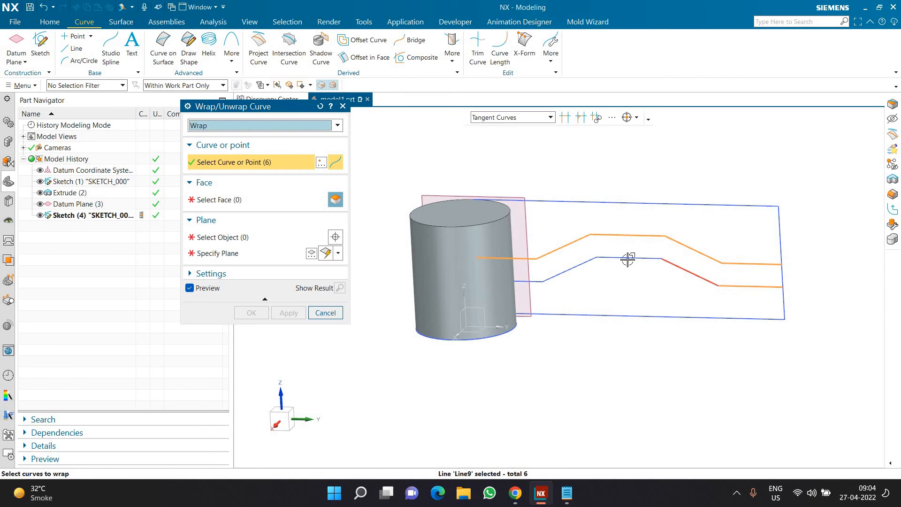
click(558, 275)
click(532, 280)
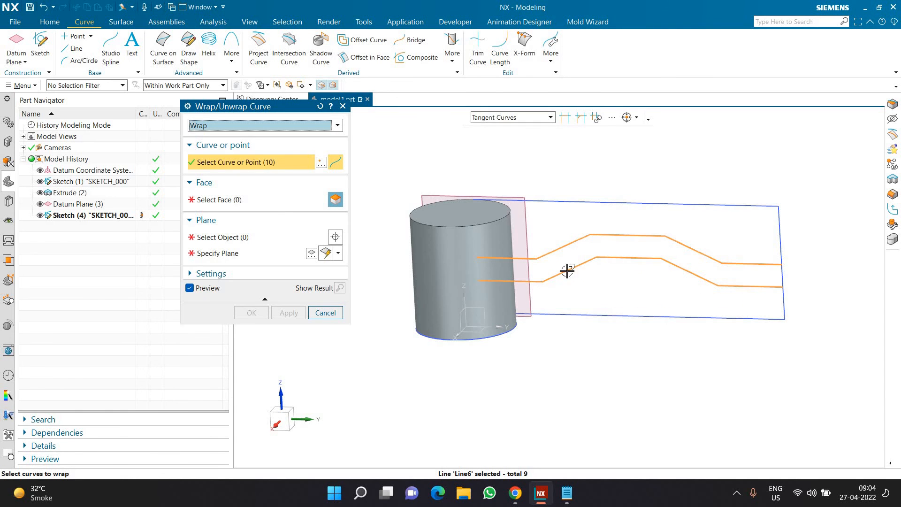
Wrap the selected paths onto the cylinder's side face, using the tangent datum plane as the wrap plane
scroll(589, 286, down, 2)
scroll(572, 267, up, 2)
mouse_move(543, 297)
middle_down()
mouse_move(467, 316)
mouse_move(480, 332)
mouse_move(397, 293)
middle_up()
click(221, 199)
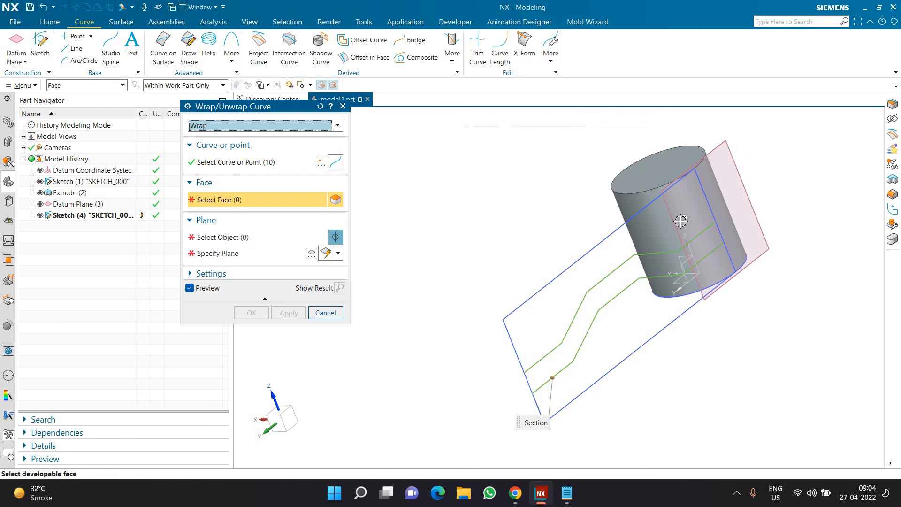
click(680, 221)
click(282, 242)
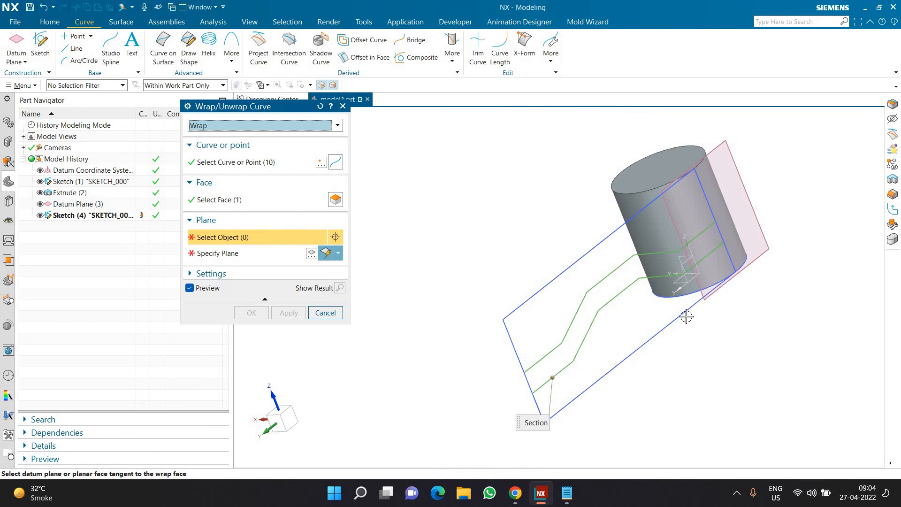
click(700, 288)
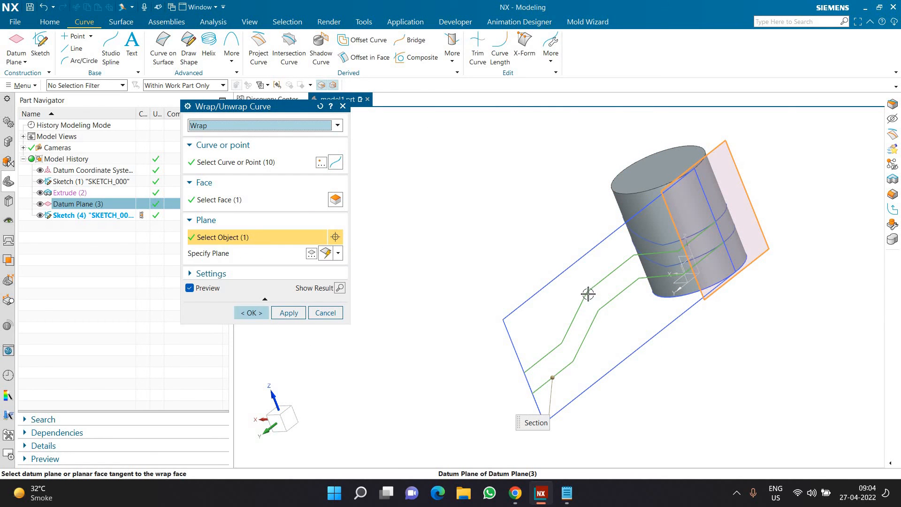
click(252, 312)
Hide the datum plane and both sketches so only the cylinder, coordinate system and wrapped curves are displayed
click(41, 214)
click(40, 204)
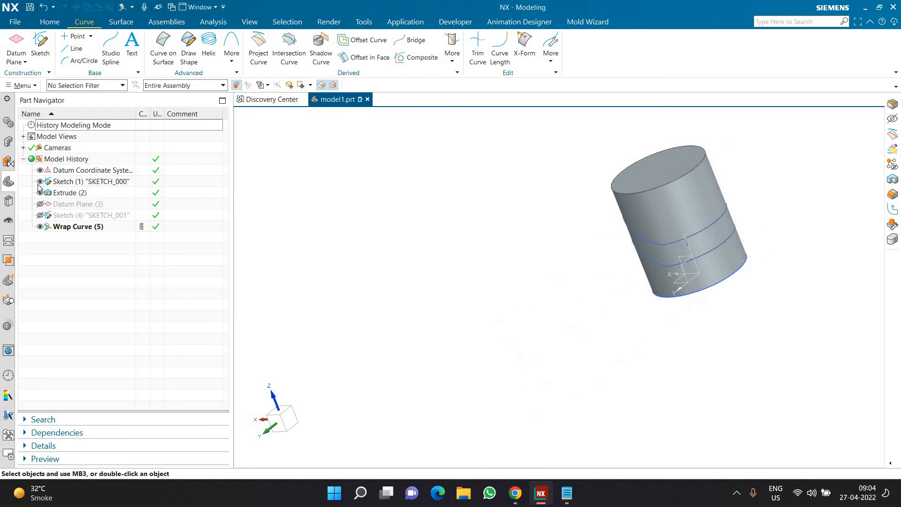
middle_drag(635, 306, 608, 257)
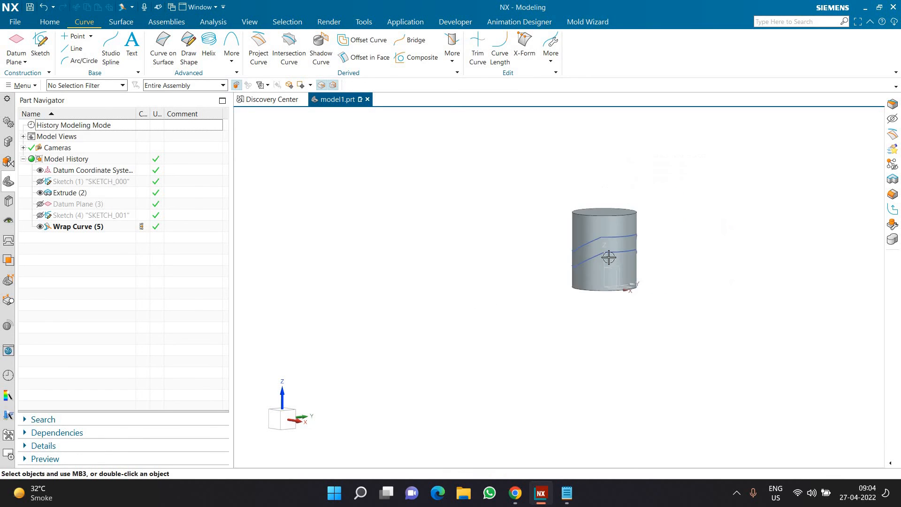
scroll(608, 257, up, 5)
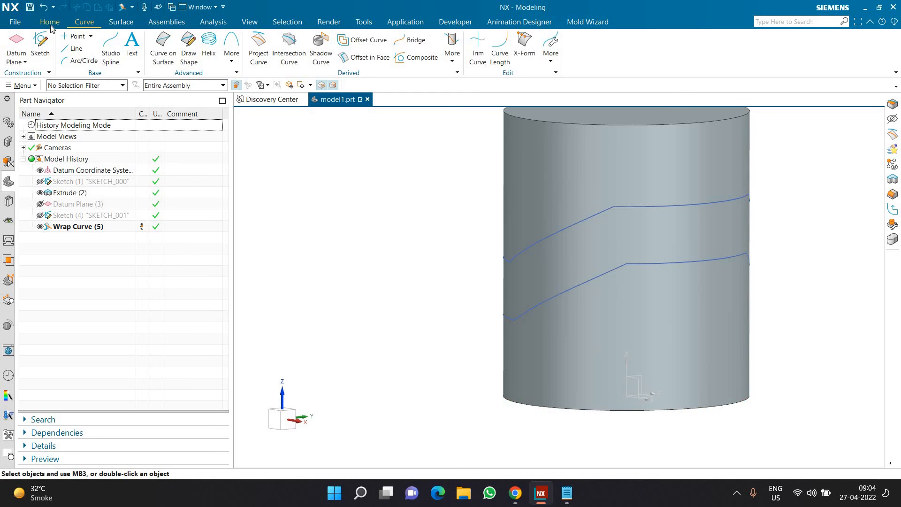
Divide the cylinder's body faces along both wrapped curve loops with Divide Face, projecting normal to face
click(49, 24)
click(363, 49)
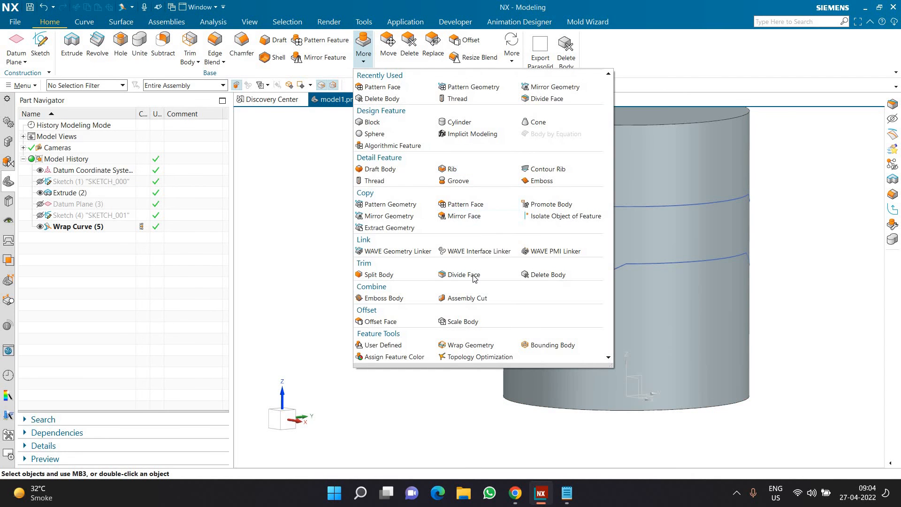
click(491, 274)
click(537, 273)
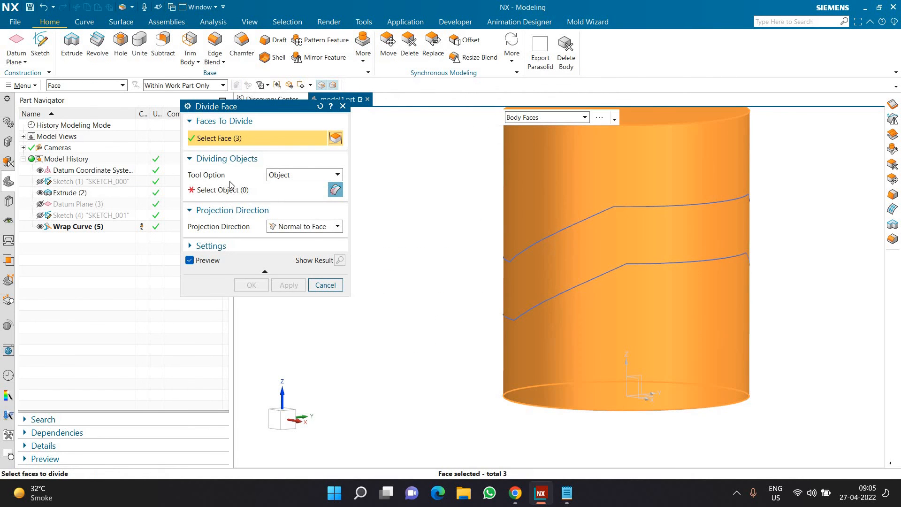
middle_click(530, 244)
click(559, 232)
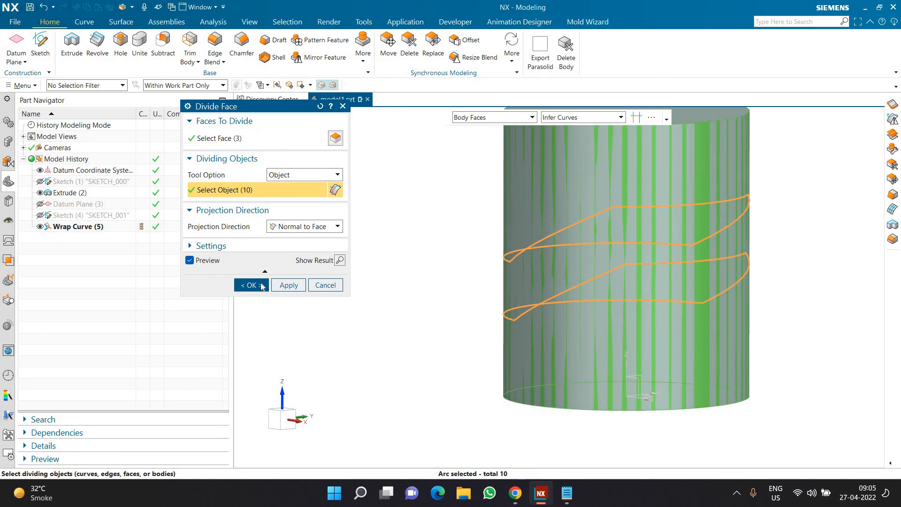
click(251, 285)
Thicken the band face between the two loops 20 mm inward and subtract it from the cylinder to cut the groove
middle_drag(382, 260, 375, 225)
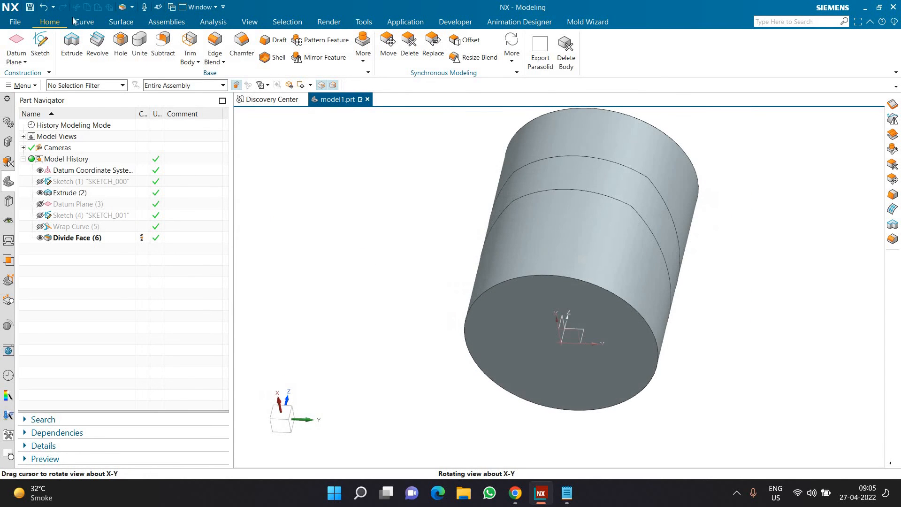
click(121, 22)
click(228, 59)
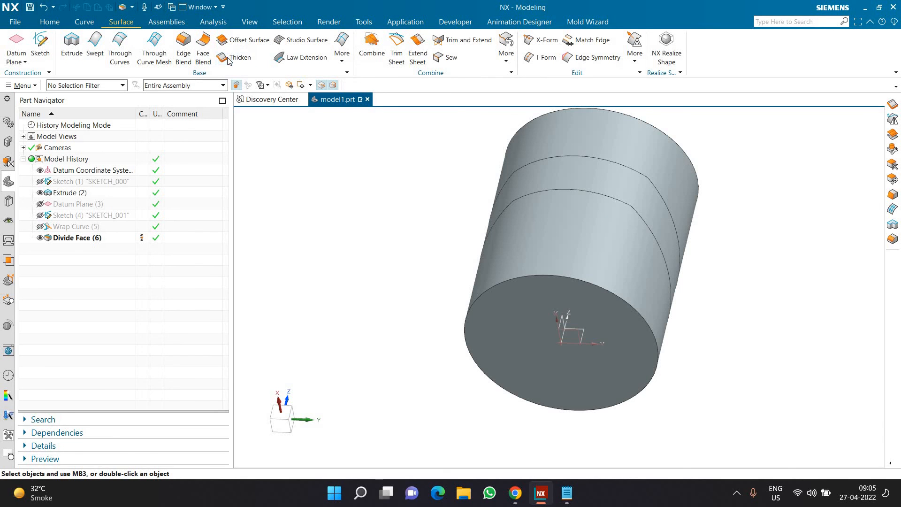
click(525, 163)
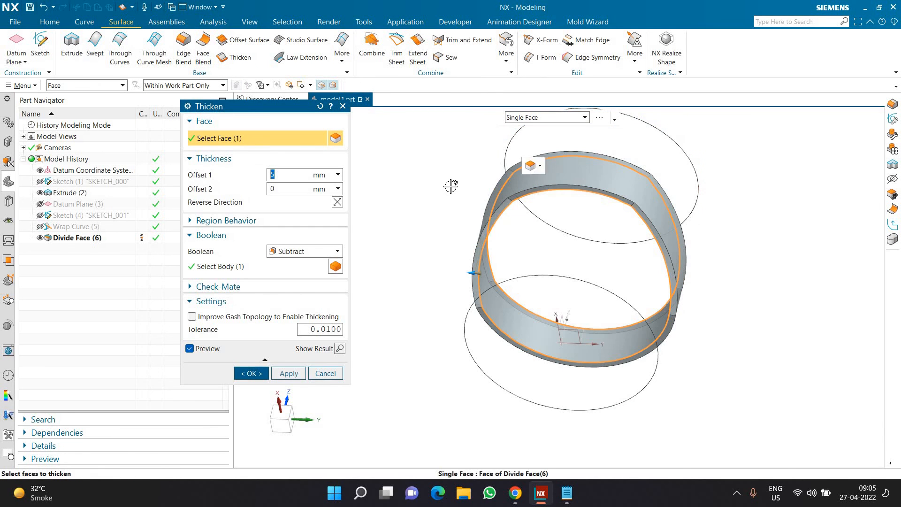
click(336, 202)
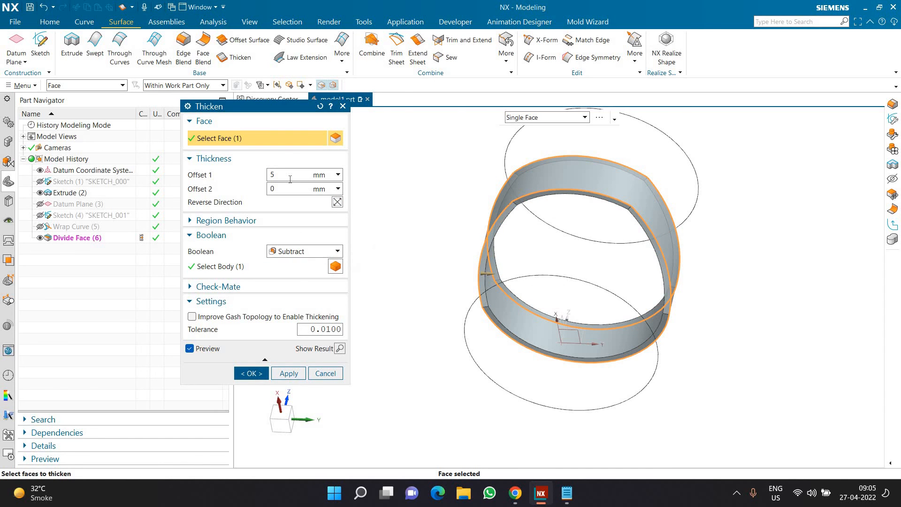
key(Return)
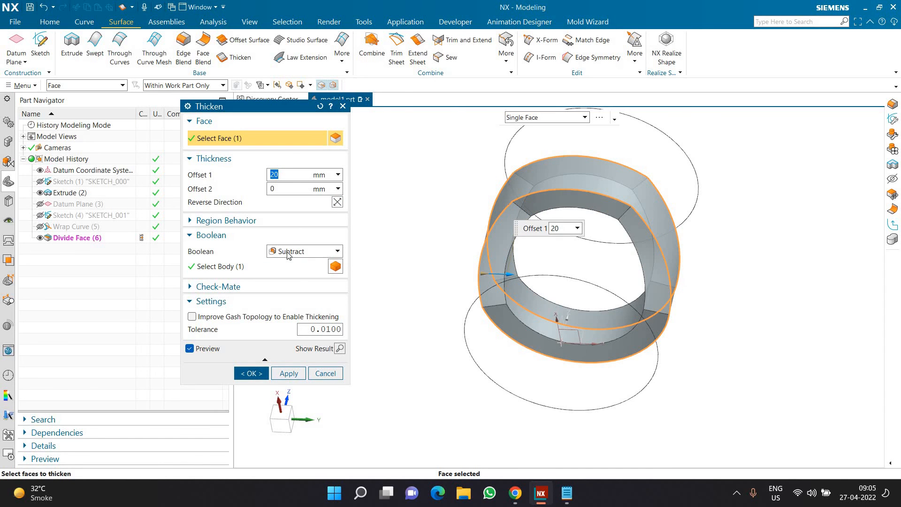
click(252, 374)
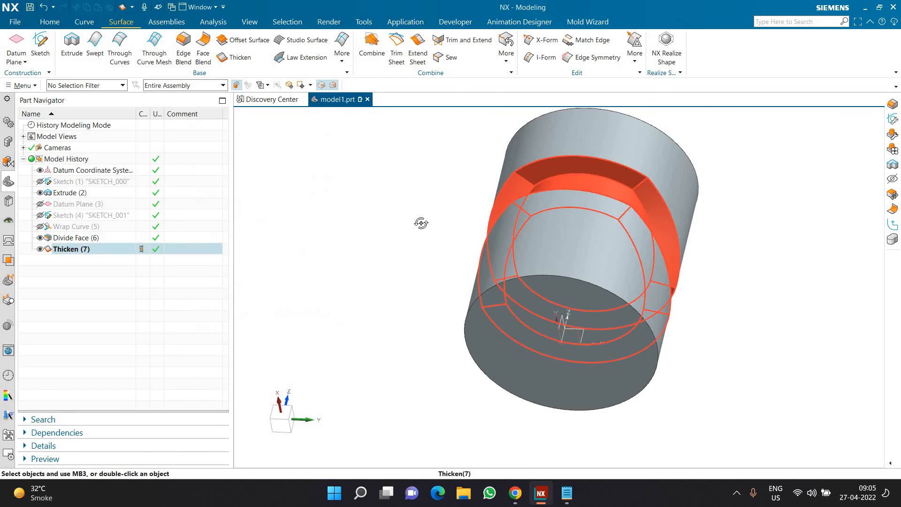
Start an Edge Blend on one short corner edge of the groove wall with a 20 mm radius
middle_drag(420, 221, 651, 242)
scroll(651, 242, up, 5)
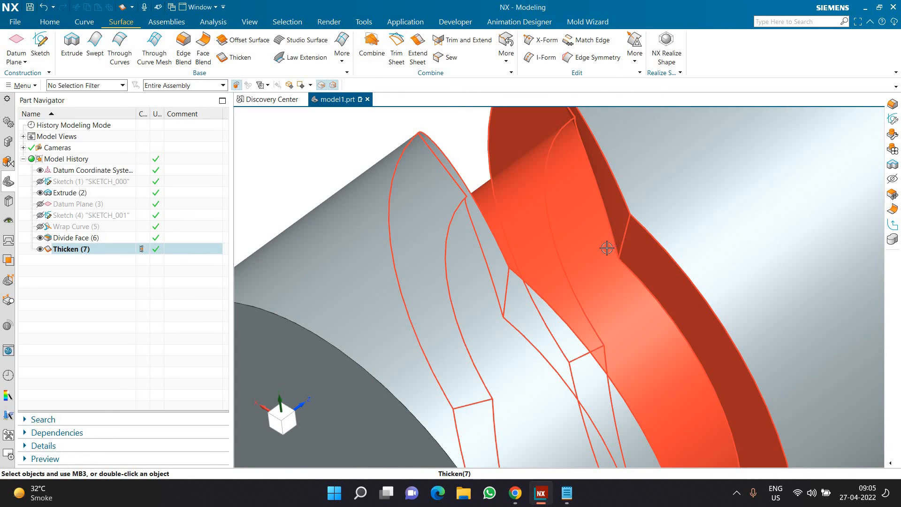
scroll(607, 248, down, 5)
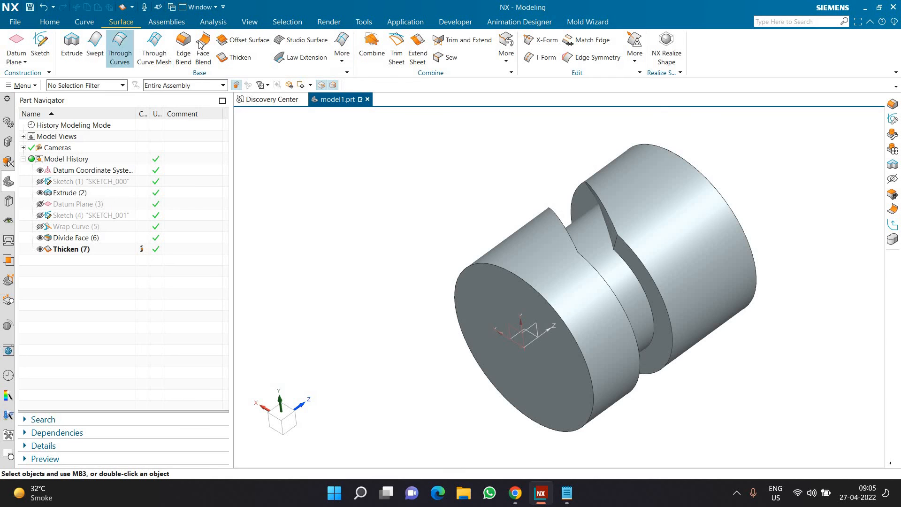
scroll(611, 244, up, 5)
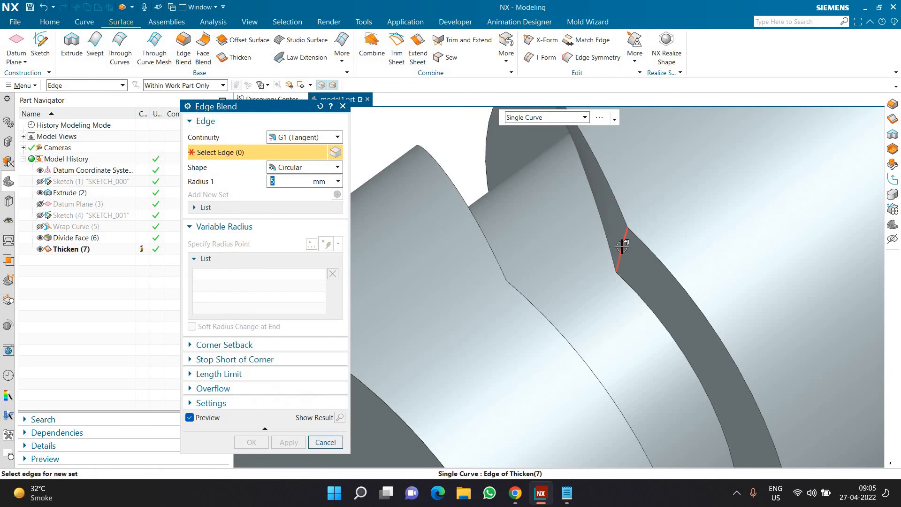
click(621, 251)
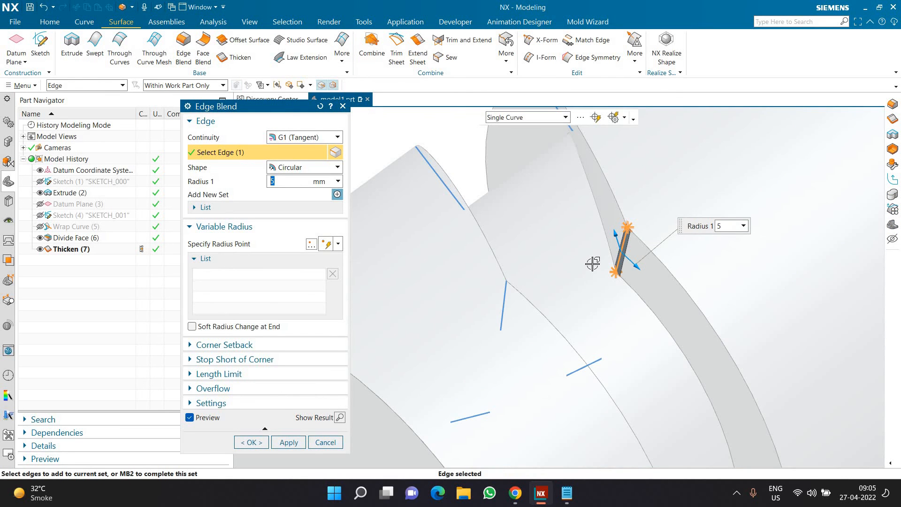
text(20)
key(Return)
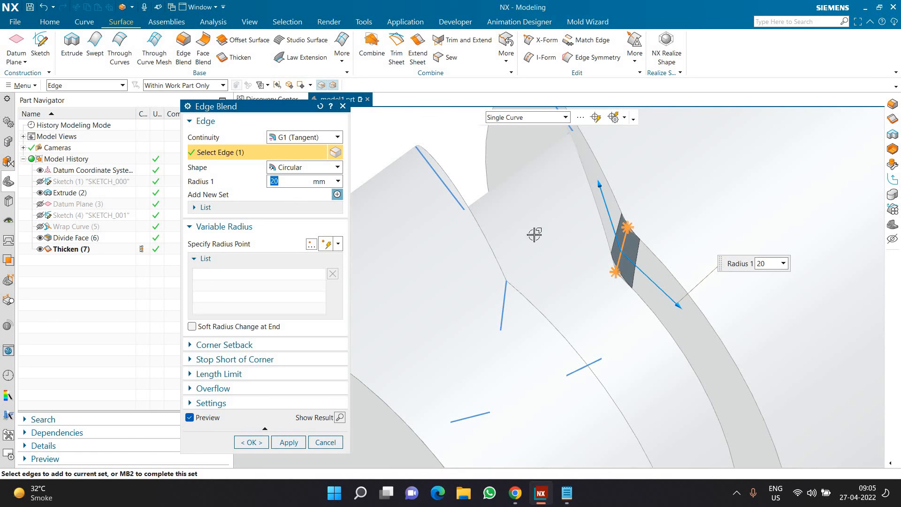
Add three more short corner edges of the groove walls to the 20 mm blend and apply it
scroll(534, 234, down, 5)
mouse_move(534, 234)
middle_down()
mouse_move(568, 213)
mouse_move(539, 245)
middle_up()
click(465, 218)
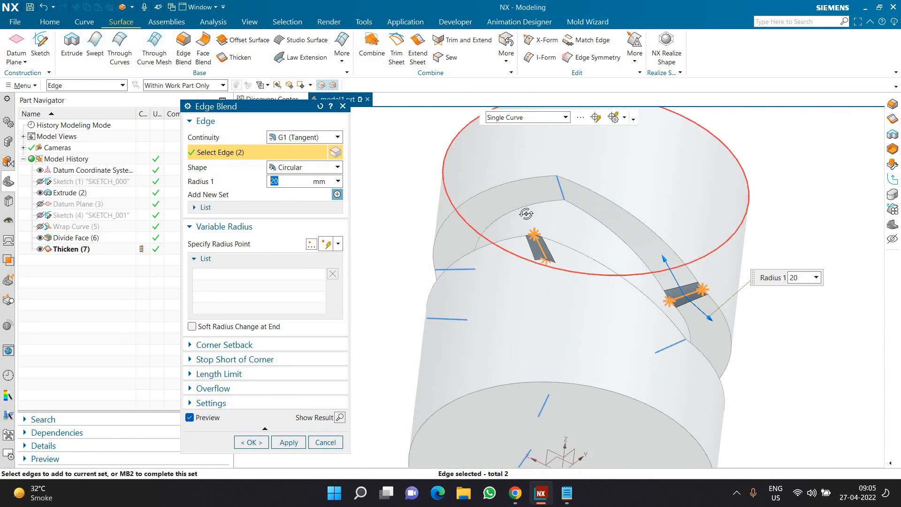
middle_drag(525, 214, 482, 357)
click(477, 373)
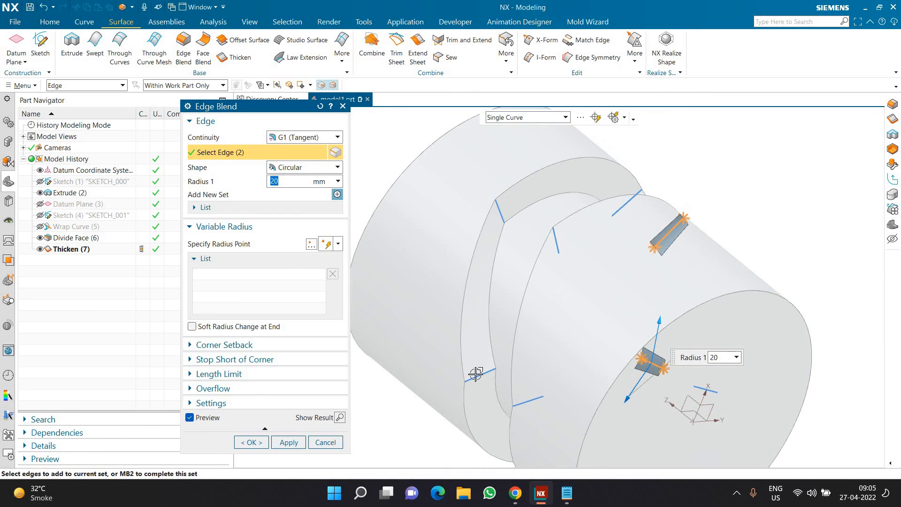
click(556, 239)
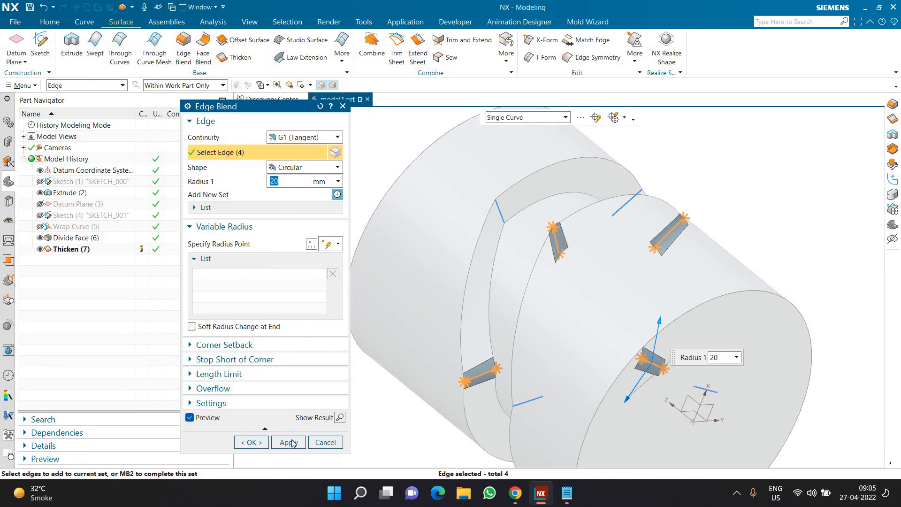
middle_click(392, 365)
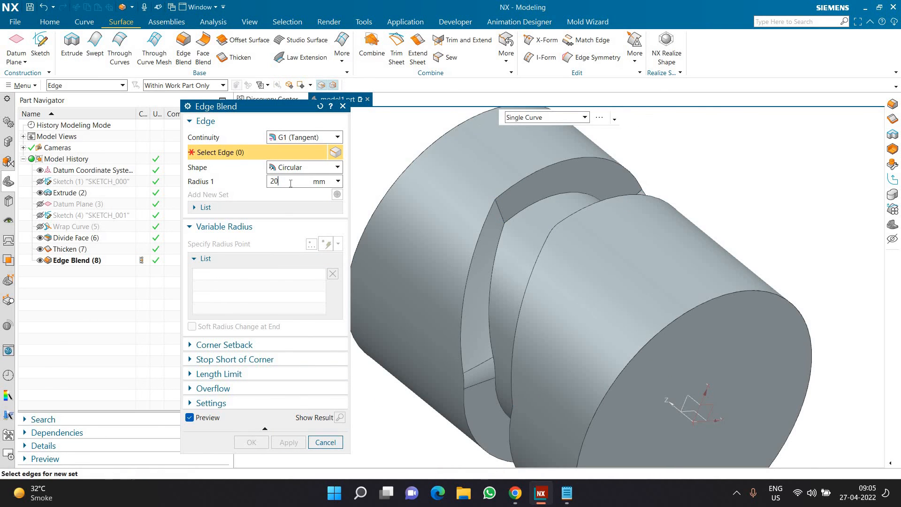
Blend the four remaining short corner edges of the groove walls with a radius of 20+35 mm
text(+35)
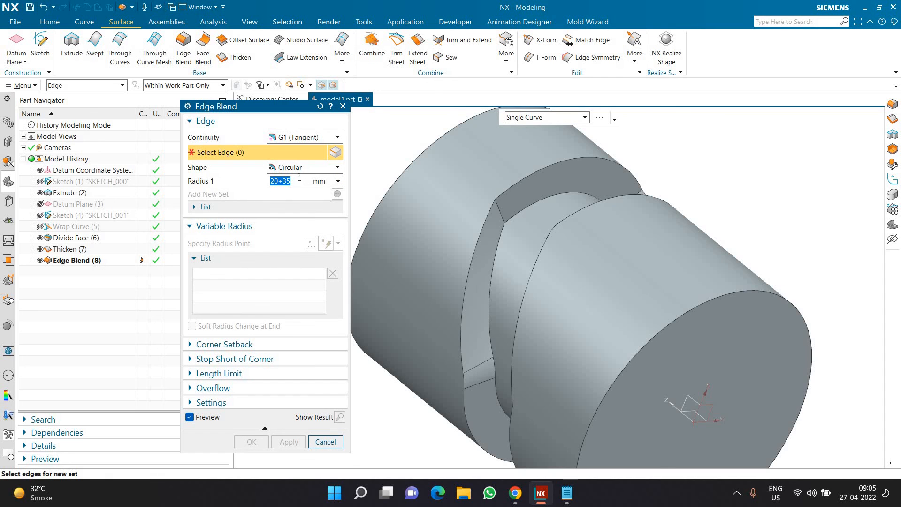
click(481, 380)
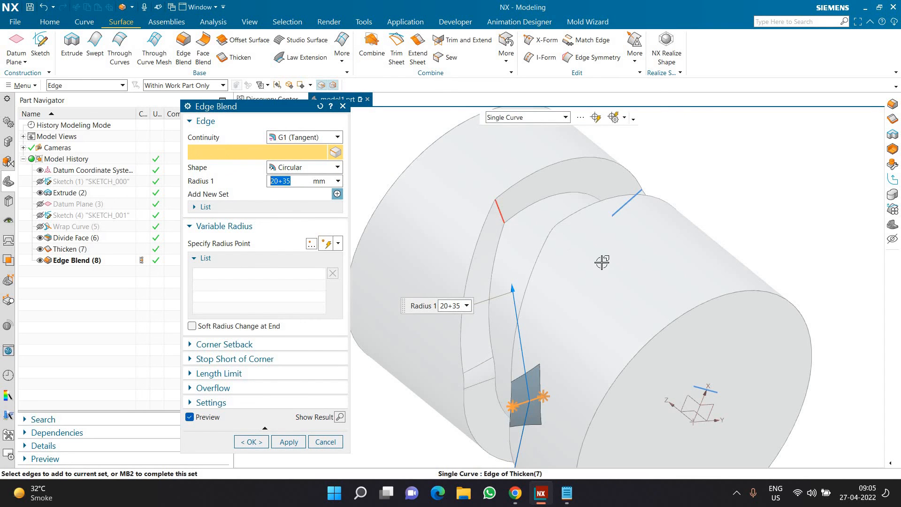
middle_drag(565, 276, 576, 258)
click(639, 200)
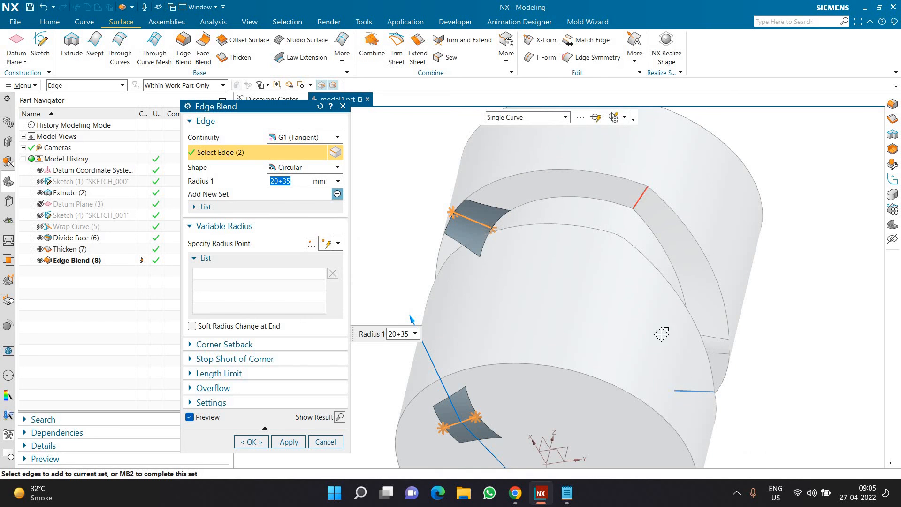
click(663, 393)
scroll(516, 281, down, 1)
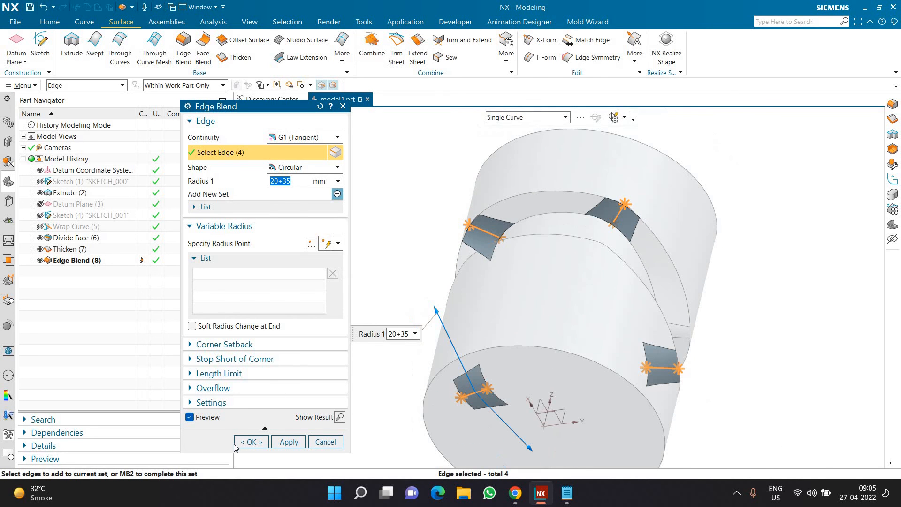
click(251, 441)
Start another Edge Blend on one floor edge of the lower groove wall with a 7 mm radius, using the Single Curve rule
middle_drag(502, 347, 395, 215)
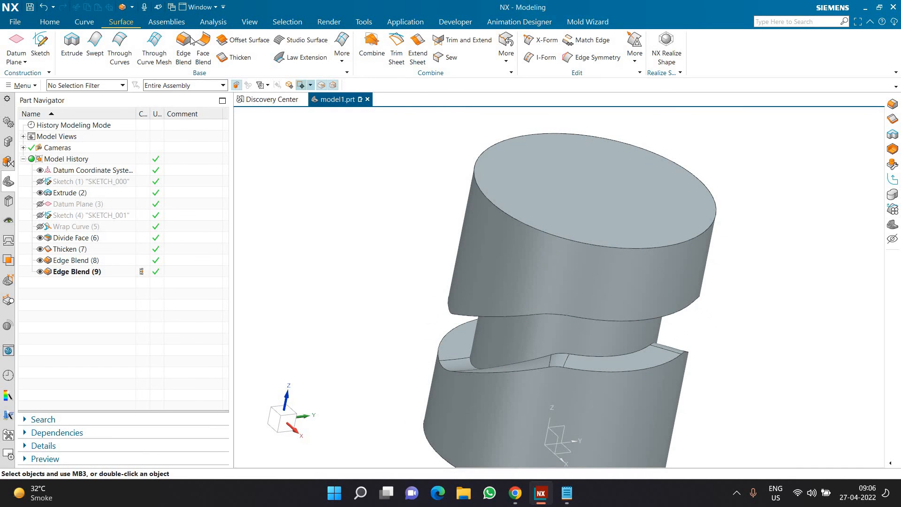
click(183, 49)
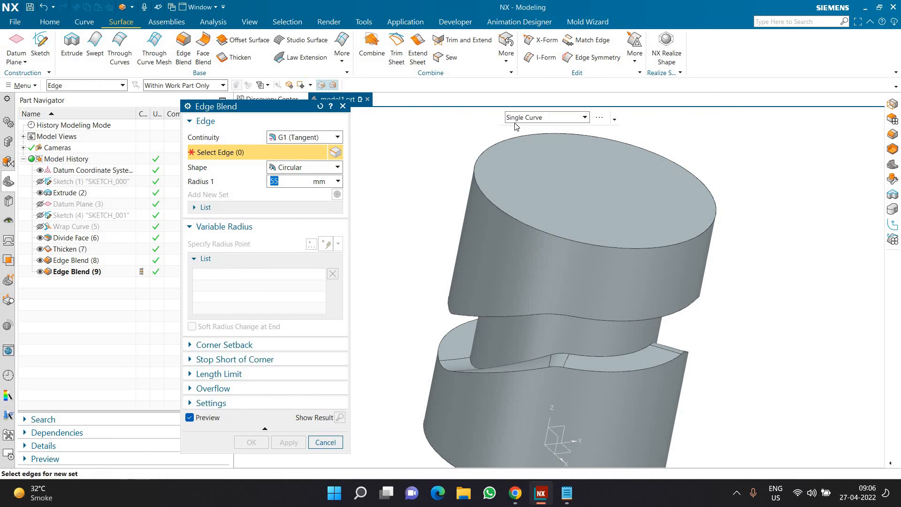
click(516, 118)
click(519, 141)
click(518, 120)
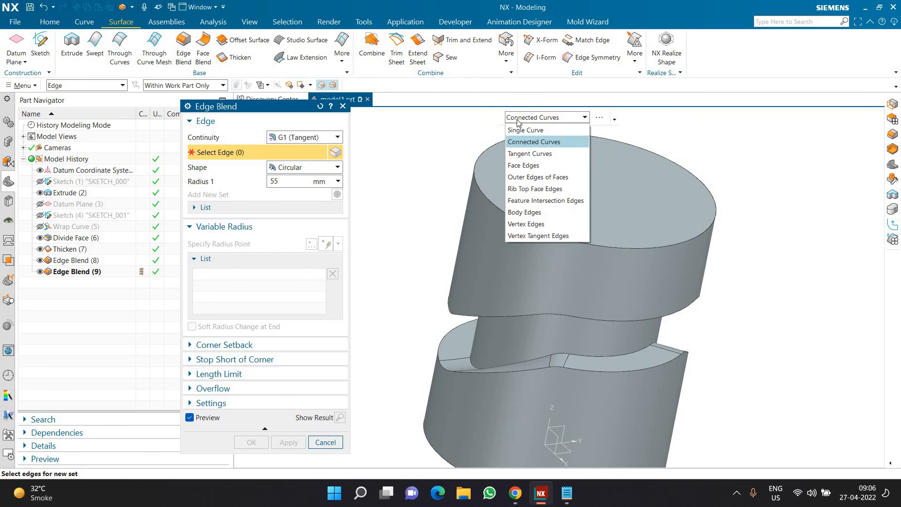
click(517, 131)
click(621, 355)
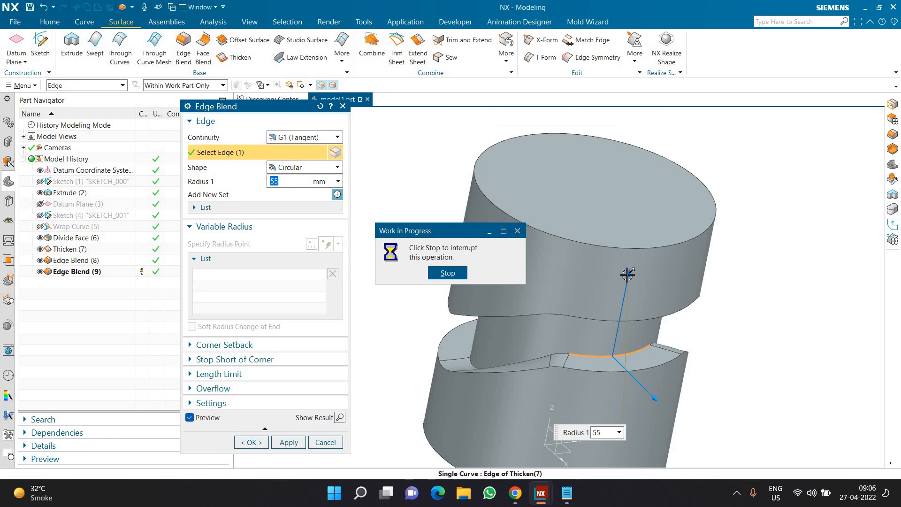
drag(627, 275, 617, 345)
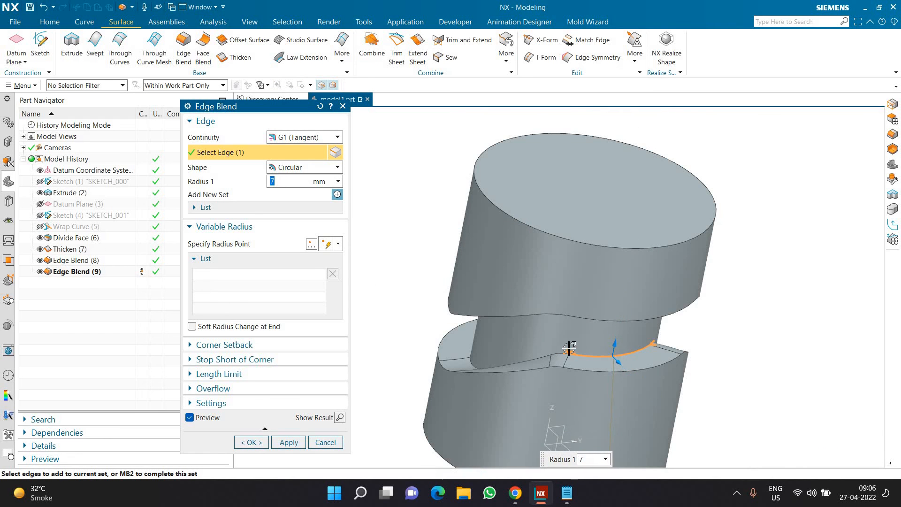
Extend the blend selection to the full inner and outer edge loops of the lower groove wall using the Tangent Curves rule
scroll(569, 347, up, 3)
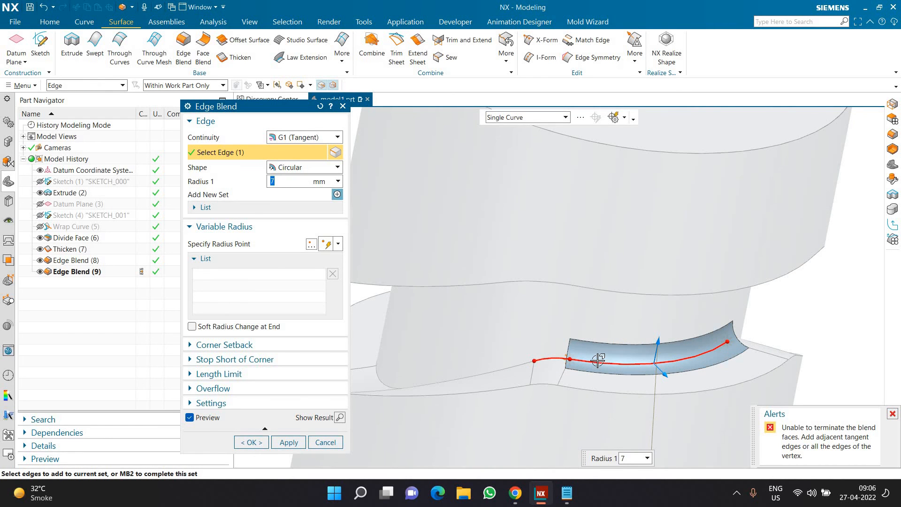
right_click(598, 360)
click(619, 389)
scroll(446, 377, down, 3)
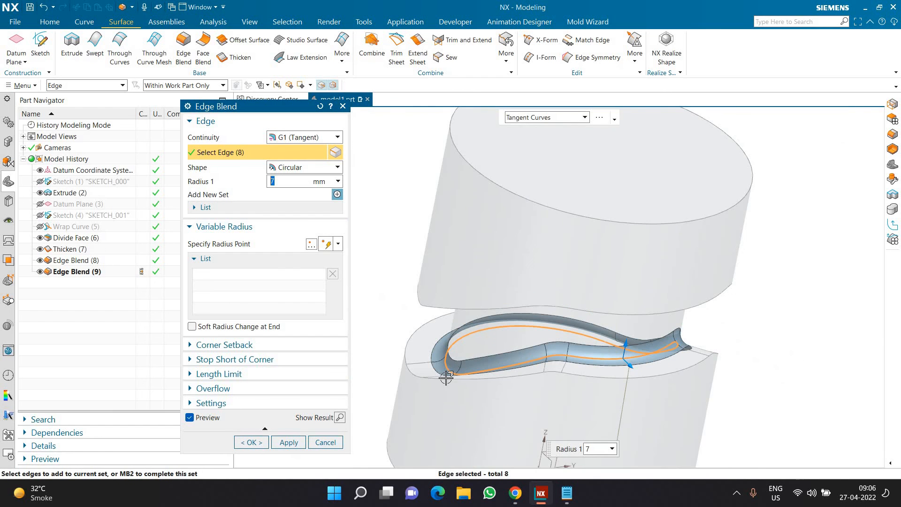
click(432, 383)
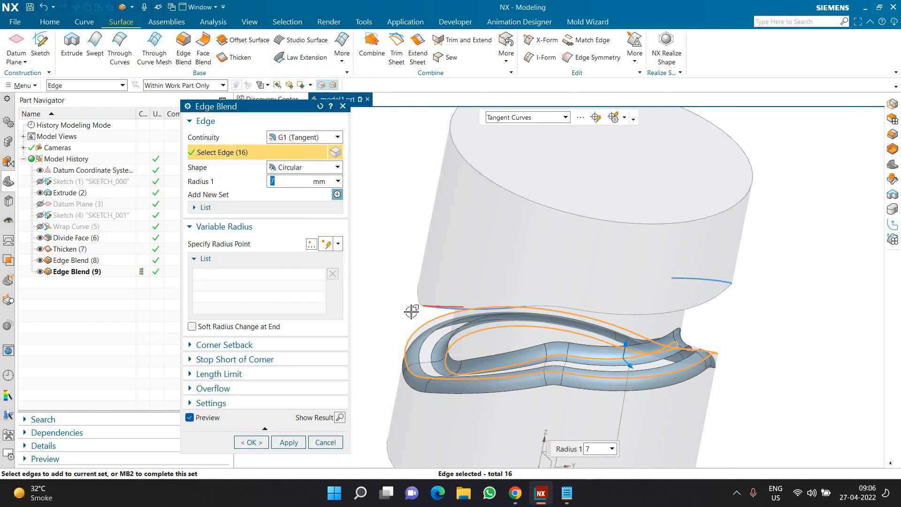
Add the upper groove wall's inner and outer edge loops, set the blend radius to 5 mm and create the blend
middle_drag(416, 301, 446, 282)
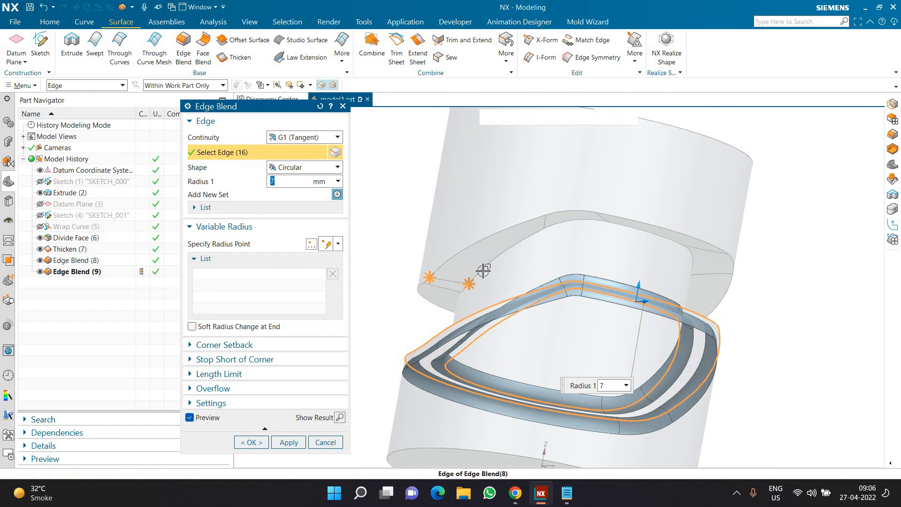
click(471, 247)
click(417, 264)
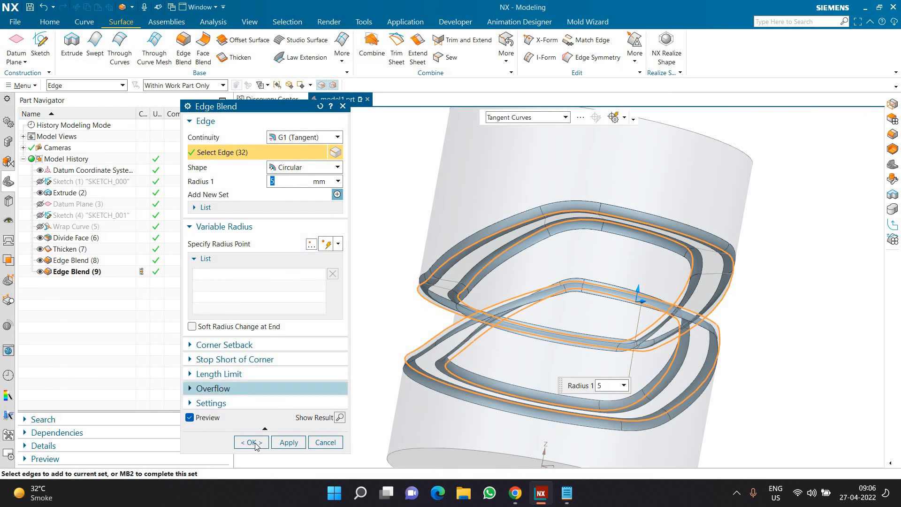
click(255, 442)
middle_drag(360, 289, 569, 346)
scroll(444, 307, up, 4)
scroll(622, 349, down, 4)
scroll(622, 349, up, 2)
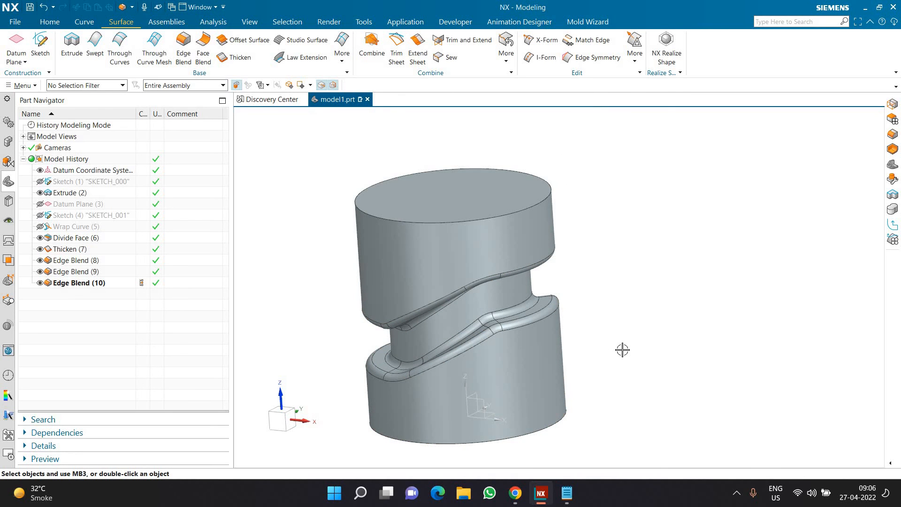
click(736, 493)
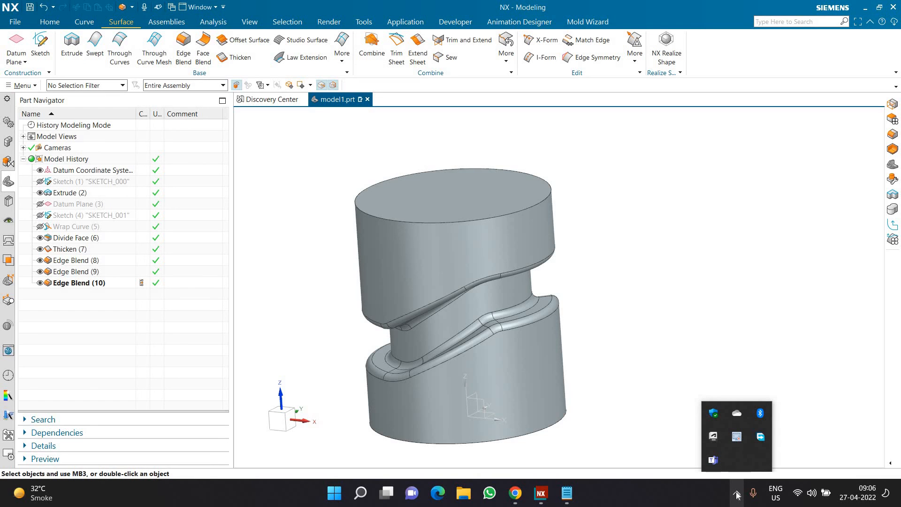